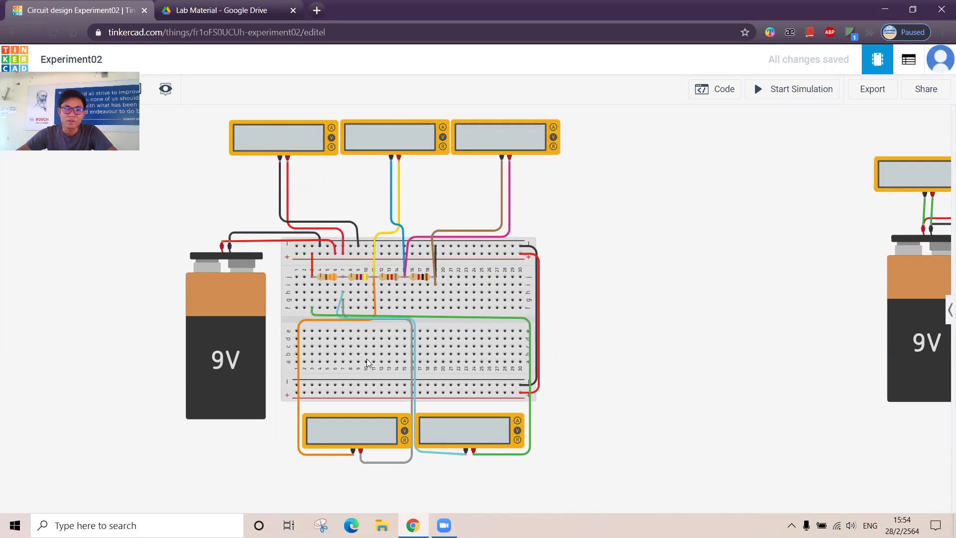
Simulate the first breadboard circuit with four series resistors, read its five multimeters, and stop the simulation.
drag(603, 254, 569, 256)
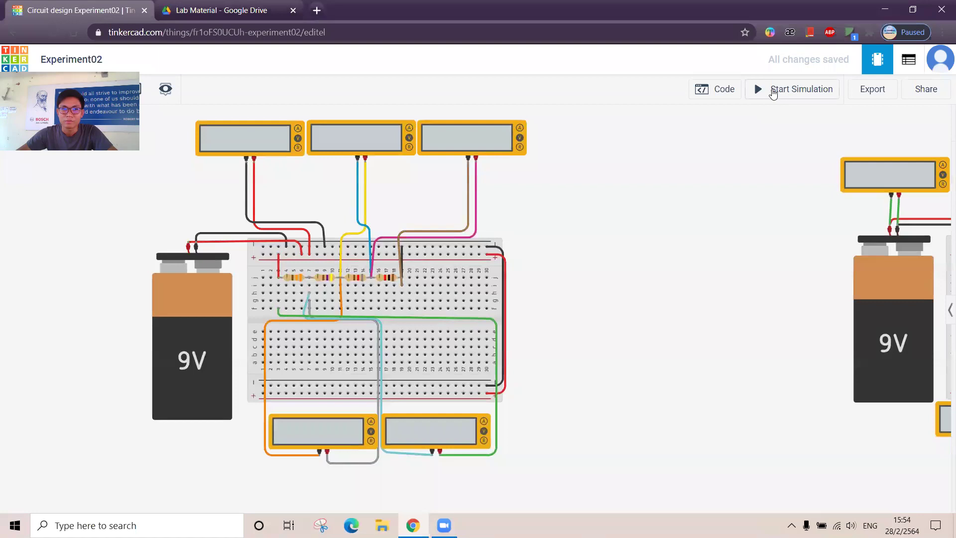
click(773, 93)
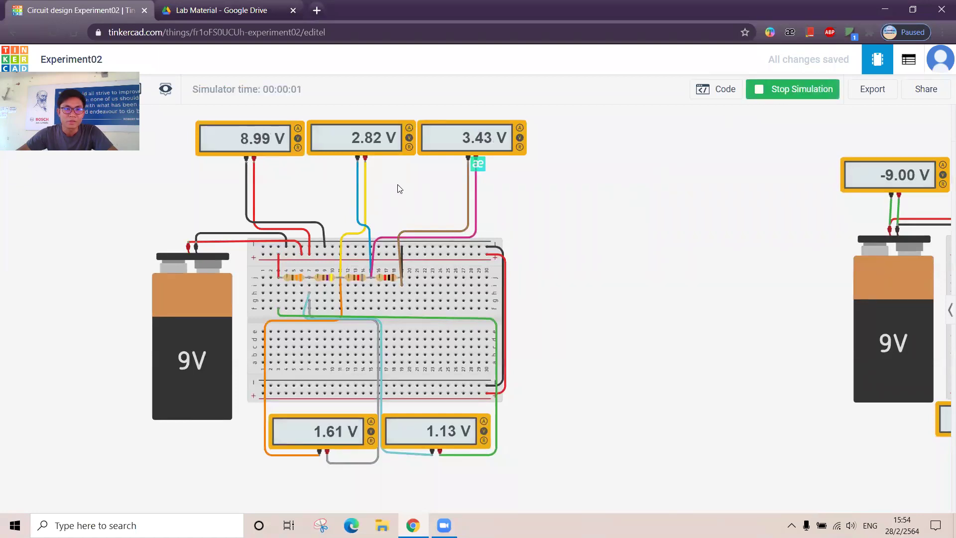
drag(386, 191, 427, 200)
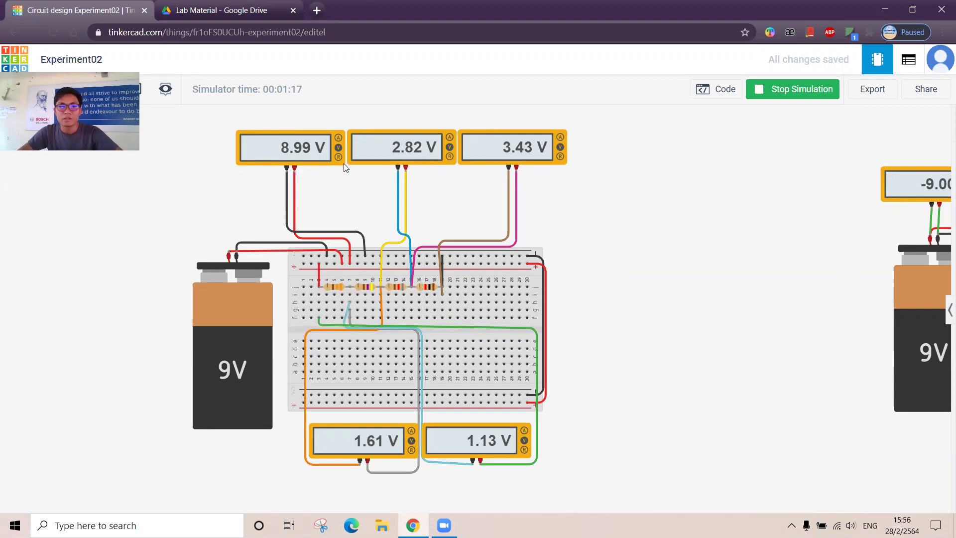
click(773, 95)
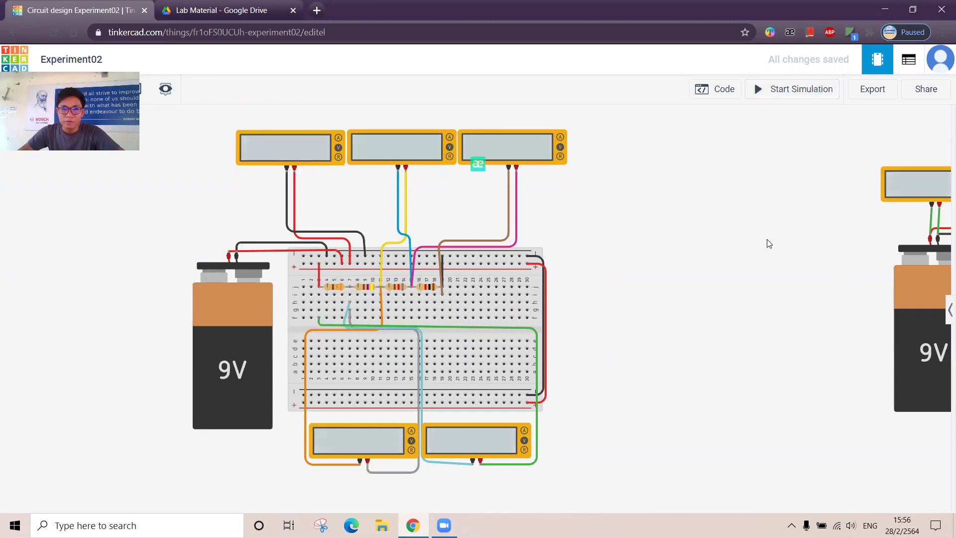
Switch to the lab PDF in Google Drive and examine the Figure 2.2 schematic for the second breadboard circuit.
drag(751, 245, 201, 94)
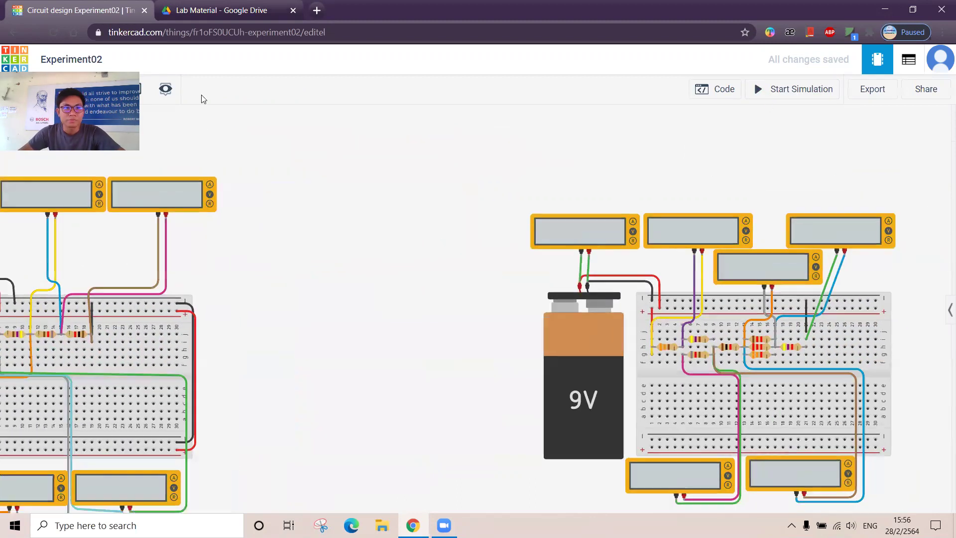
click(221, 10)
scroll(418, 281, down, 3)
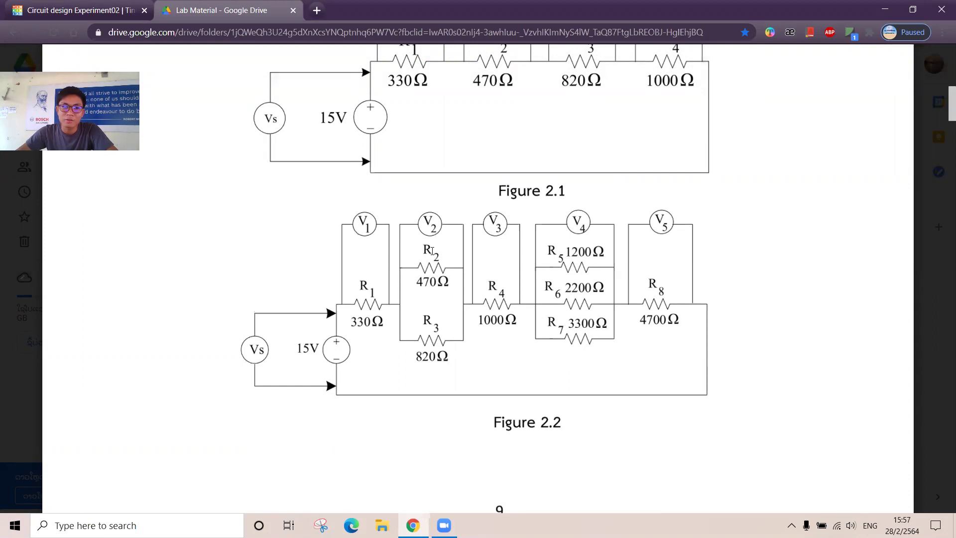
mouse_move(418, 297)
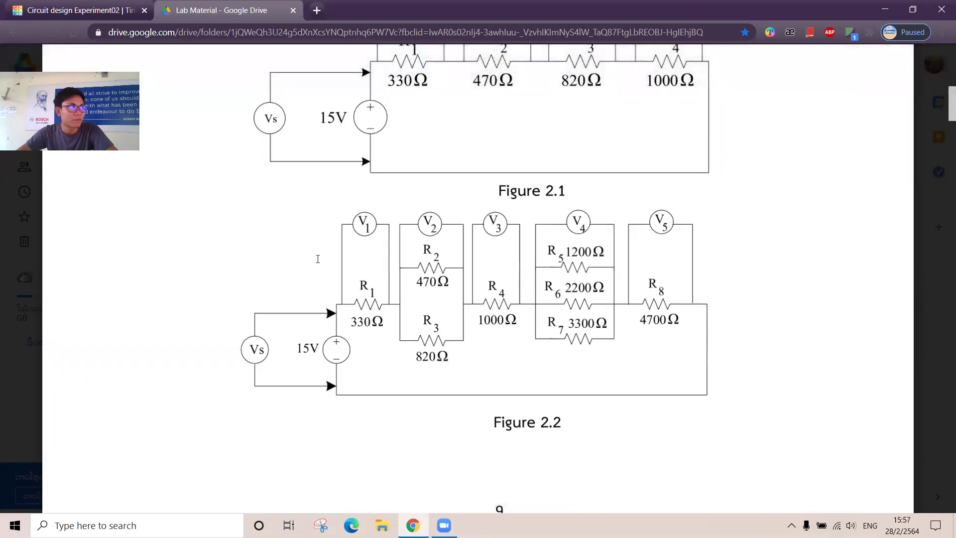
mouse_move(306, 244)
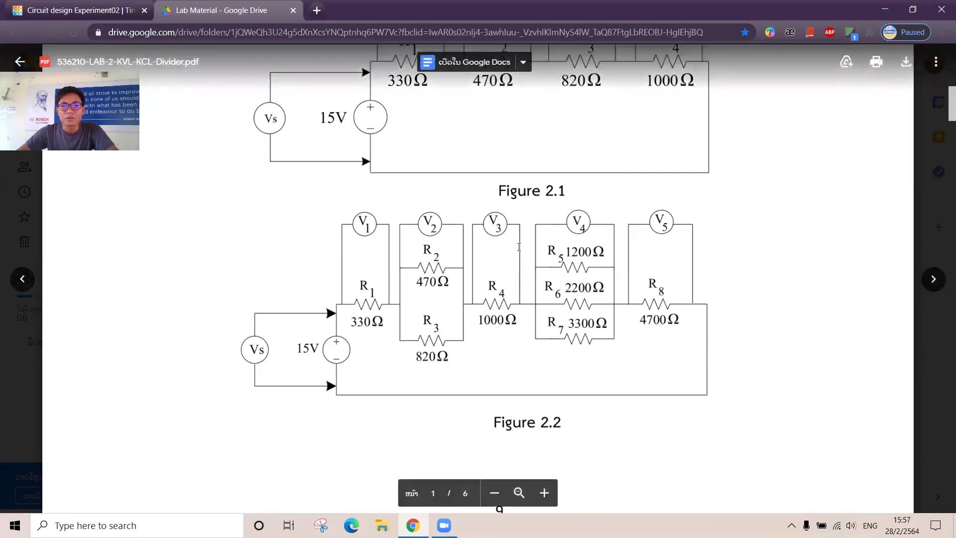
Switch back to Tinkercad, simulate the second breadboard circuit, read its six multimeters, and stop the simulation.
click(79, 10)
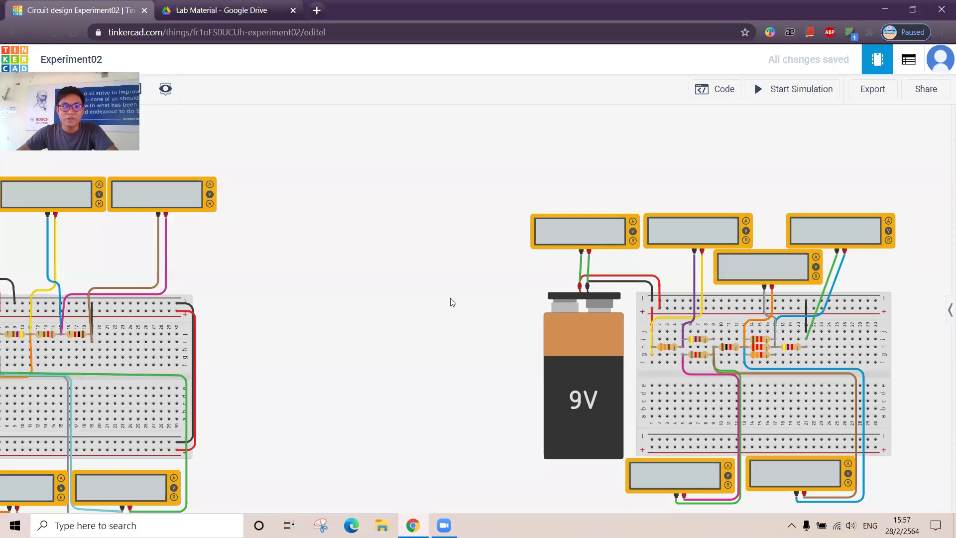
scroll(443, 302, down, 2)
scroll(418, 299, down, 2)
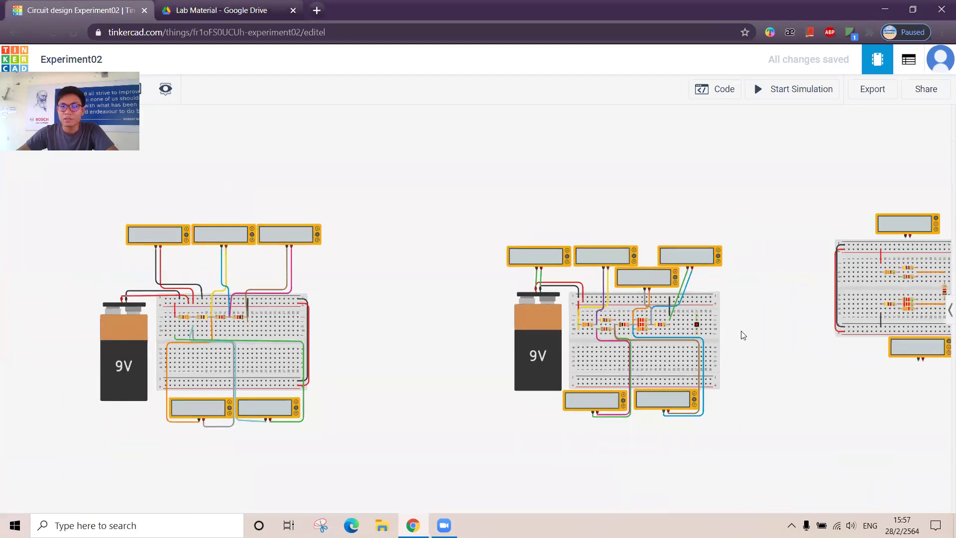
scroll(746, 334, up, 3)
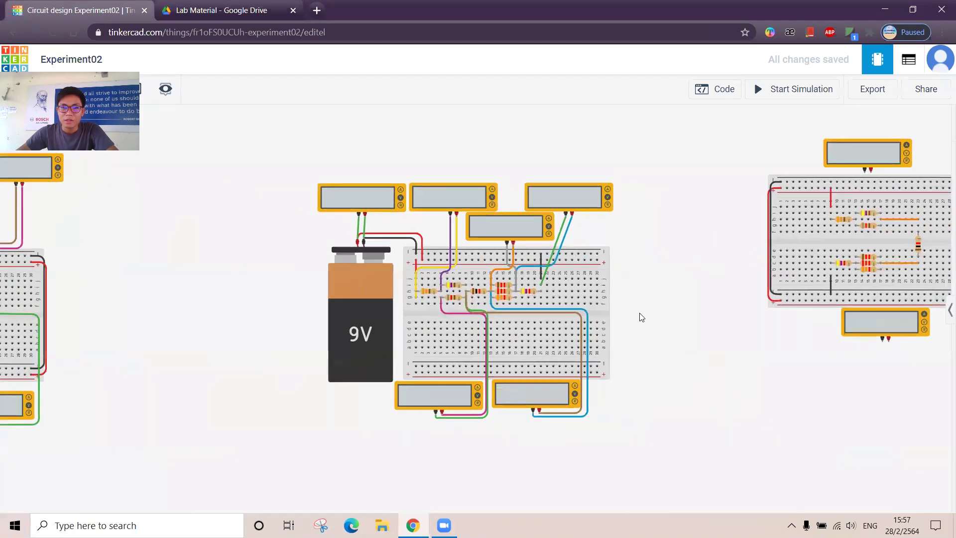
scroll(639, 316, up, 3)
scroll(671, 301, down, 1)
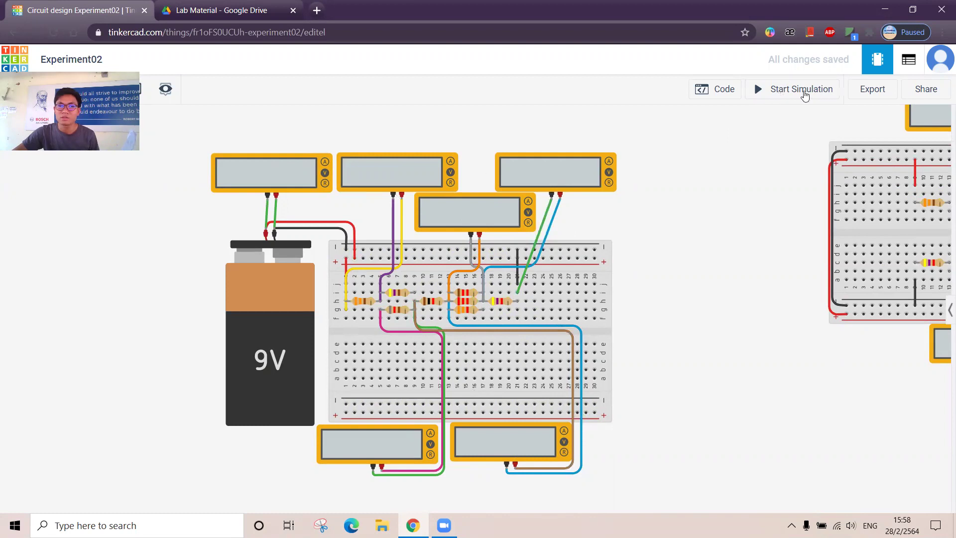
click(804, 95)
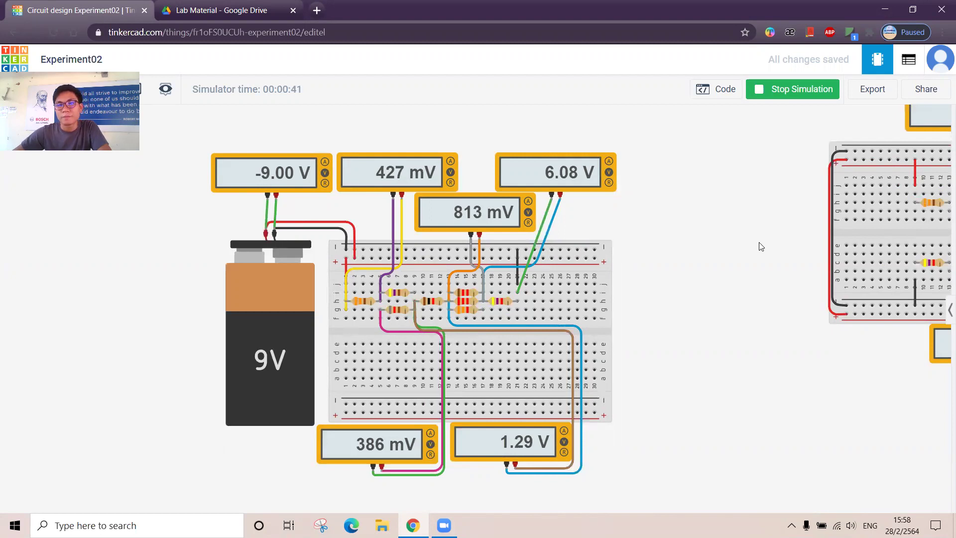
scroll(691, 262, down, 3)
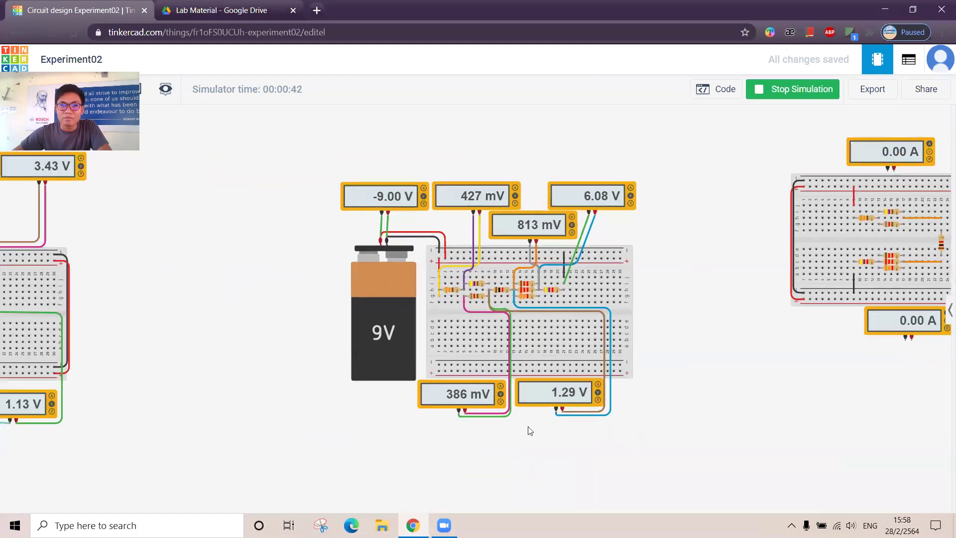
drag(706, 311, 504, 316)
drag(423, 296, 210, 284)
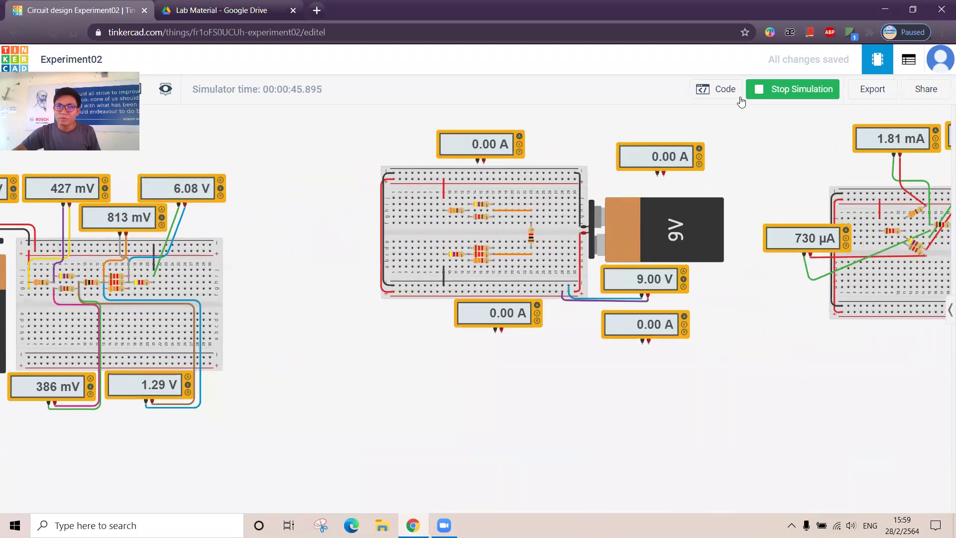
click(777, 89)
Switch to the lab PDF and review the Part 2 current experiment, including its Figure 2.3 schematic.
click(234, 11)
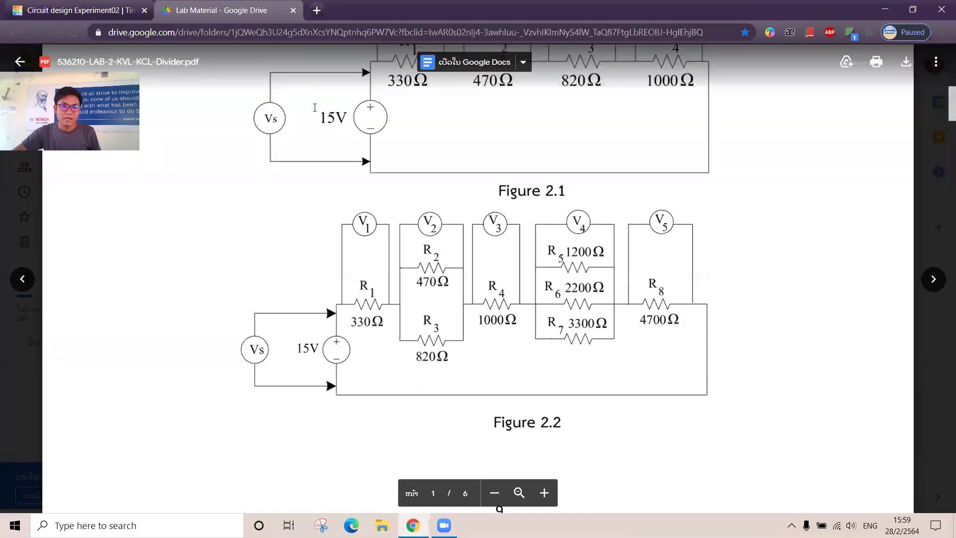
scroll(500, 325, down, 15)
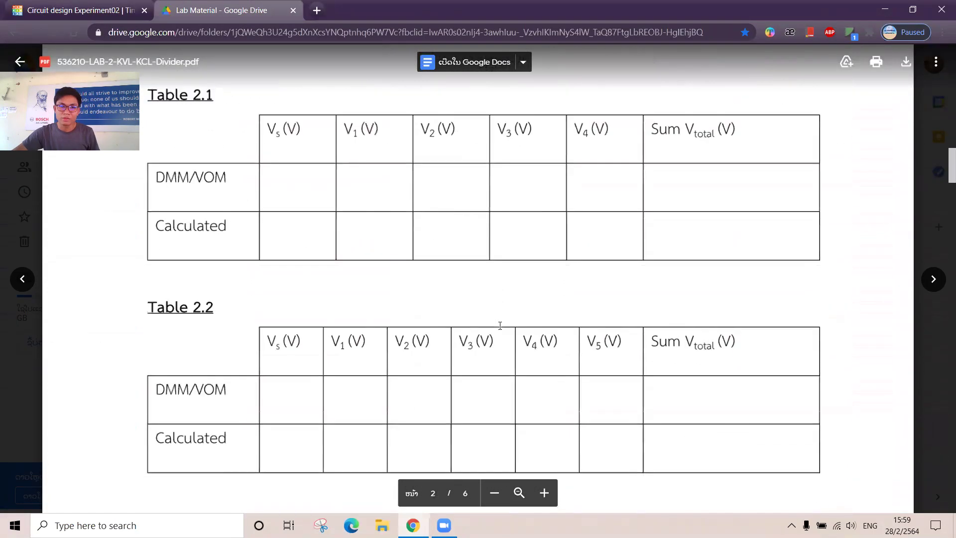
scroll(500, 325, down, 18)
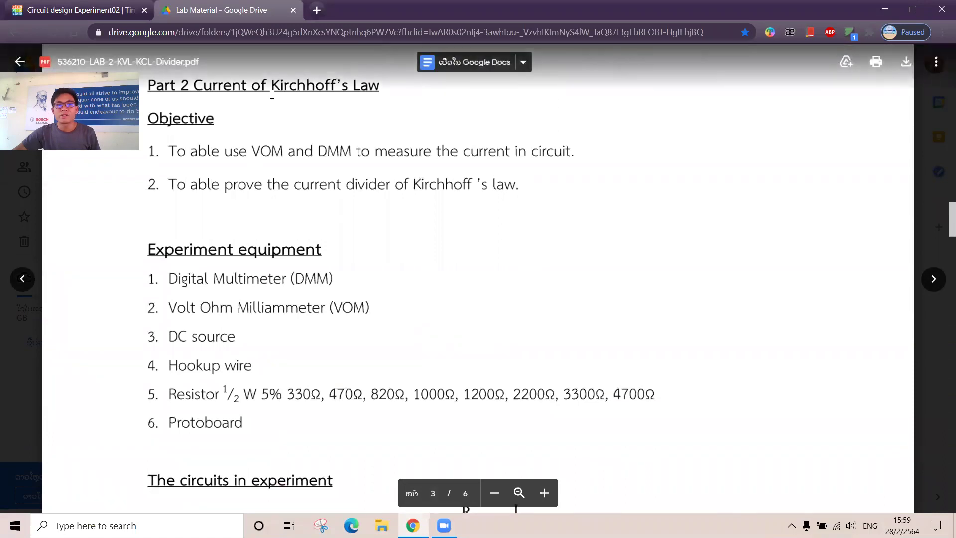
scroll(379, 249, down, 6)
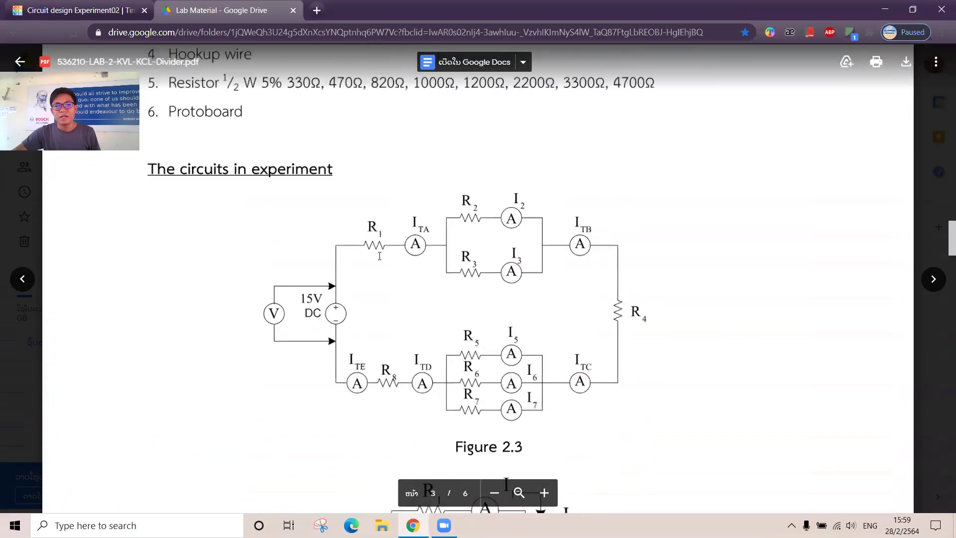
scroll(442, 227, down, 1)
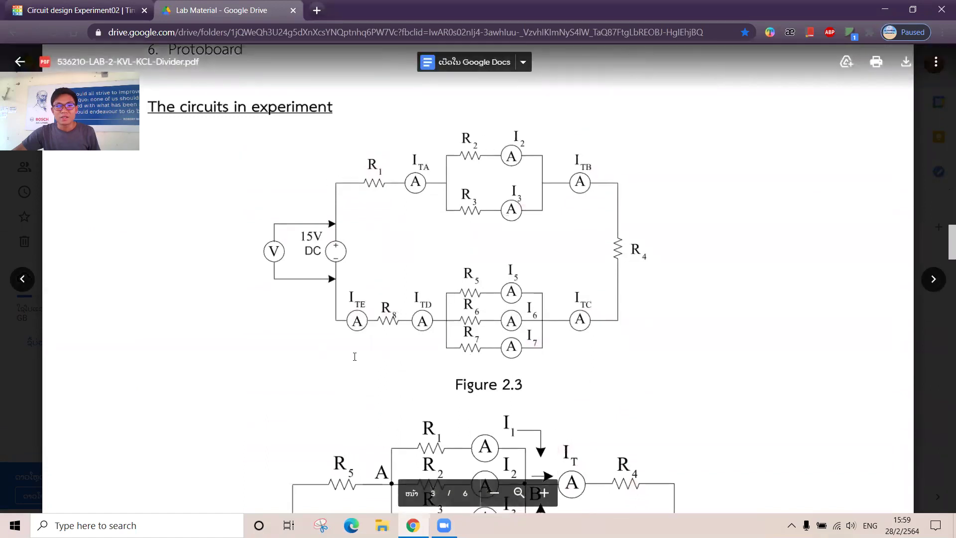
scroll(541, 378, down, 3)
scroll(541, 378, up, 4)
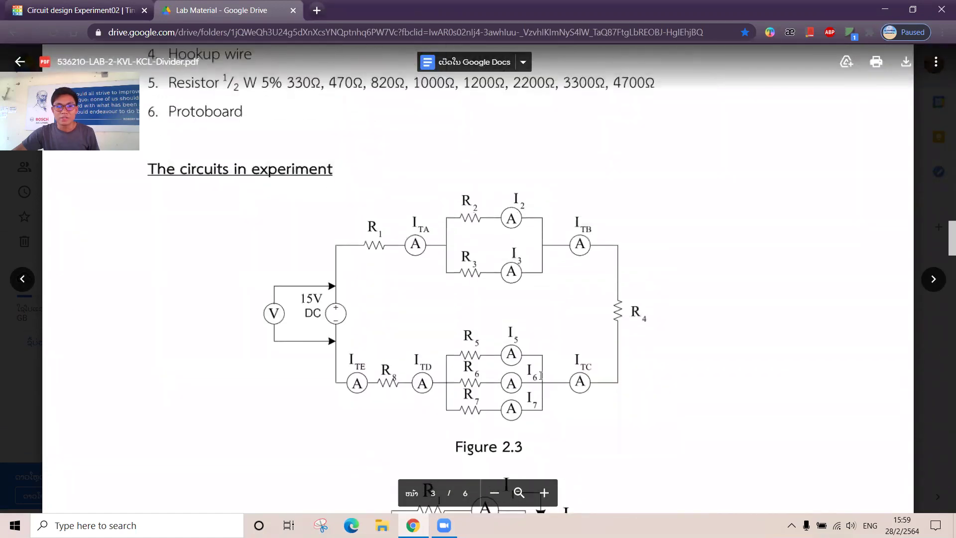
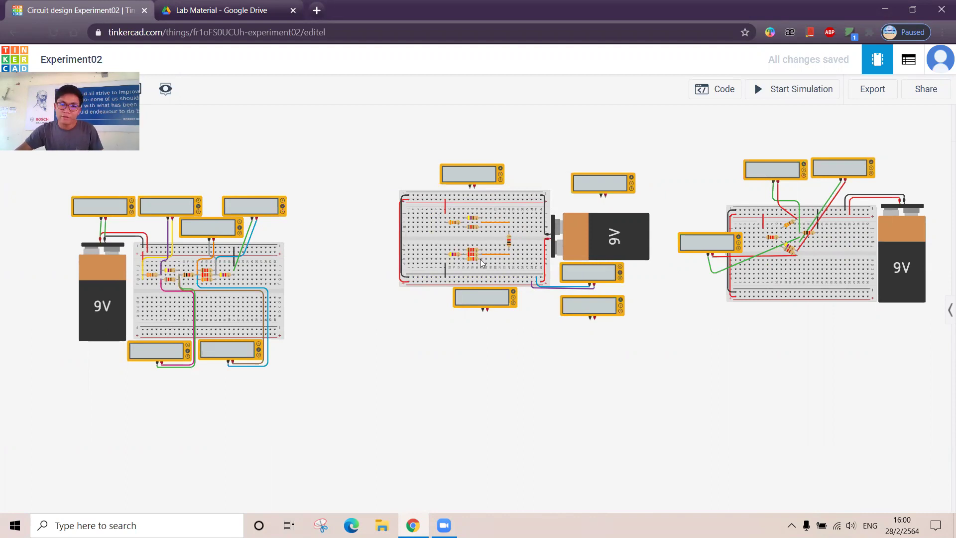
Compare the third breadboard circuit, beside the sideways 9V battery, with Figure 2.3 in the lab PDF.
scroll(481, 262, up, 1)
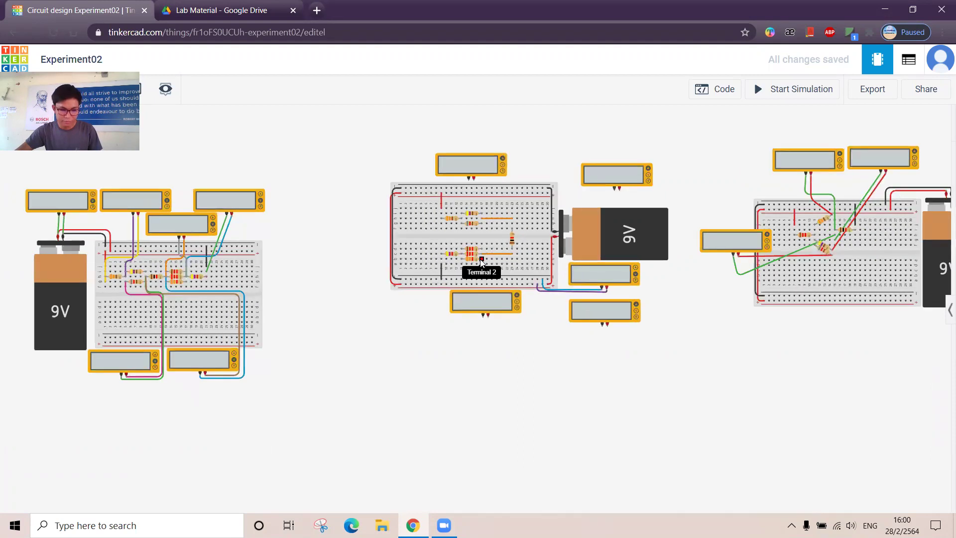
scroll(357, 284, down, 3)
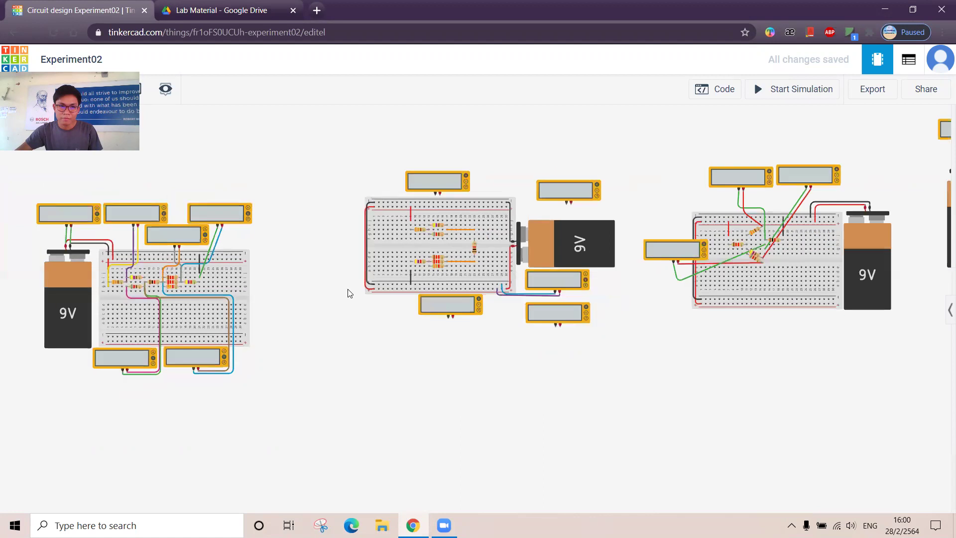
scroll(343, 297, down, 2)
scroll(273, 344, down, 2)
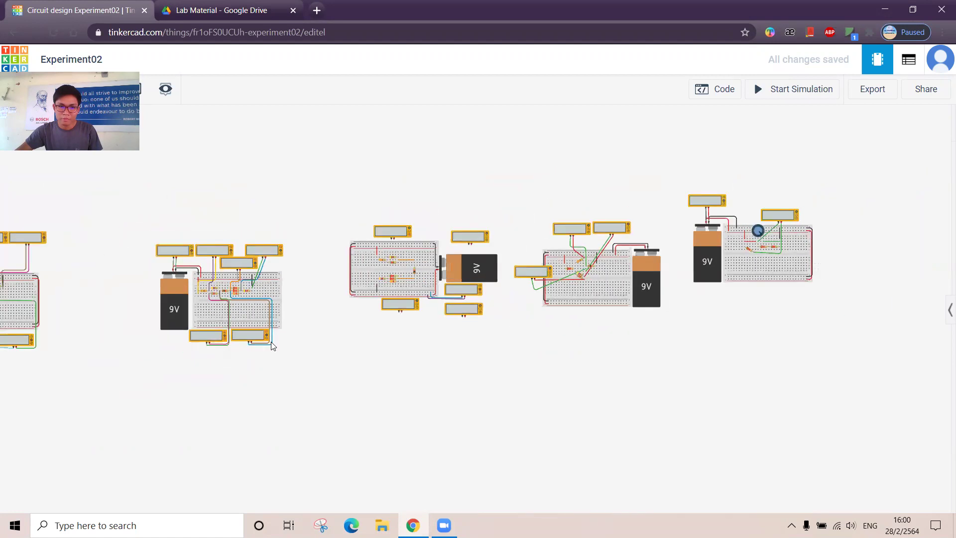
scroll(468, 365, up, 4)
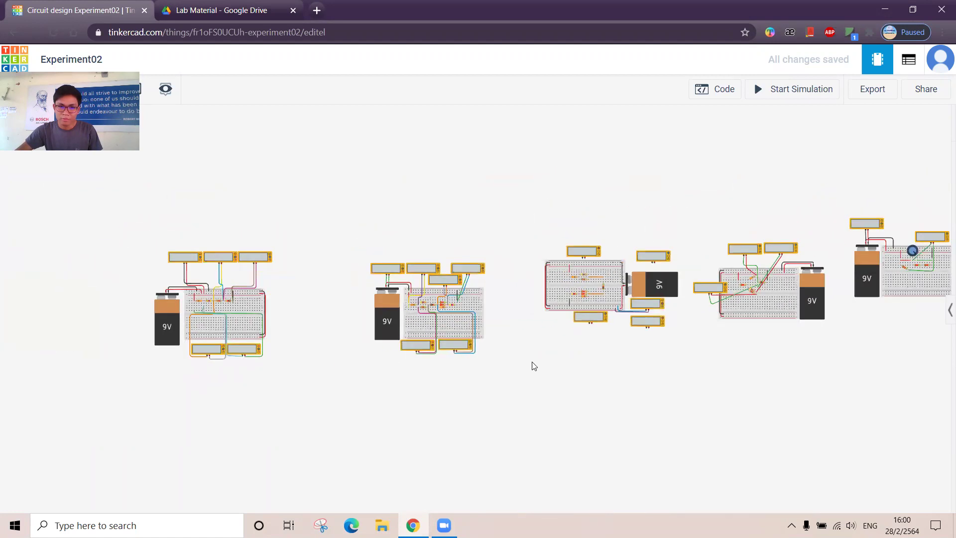
scroll(572, 367, up, 5)
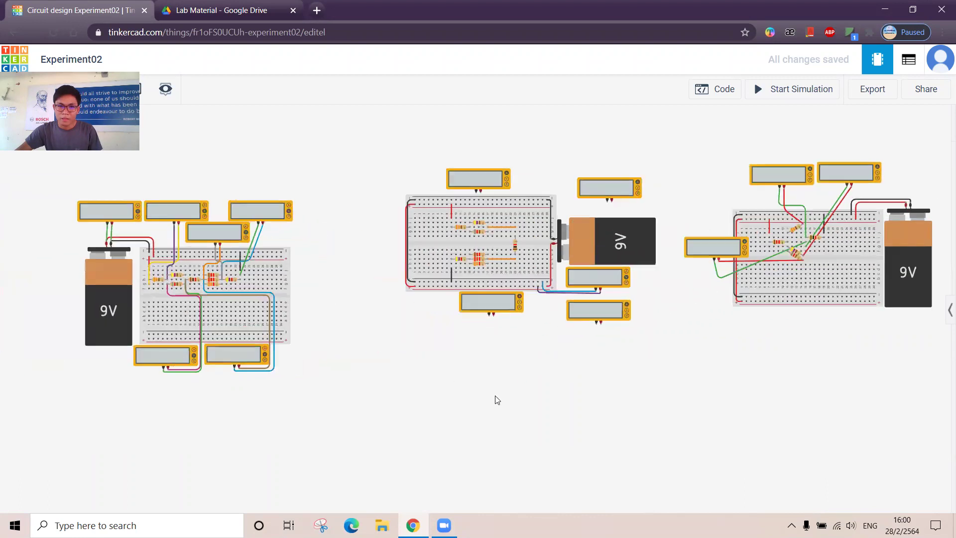
scroll(515, 376, up, 5)
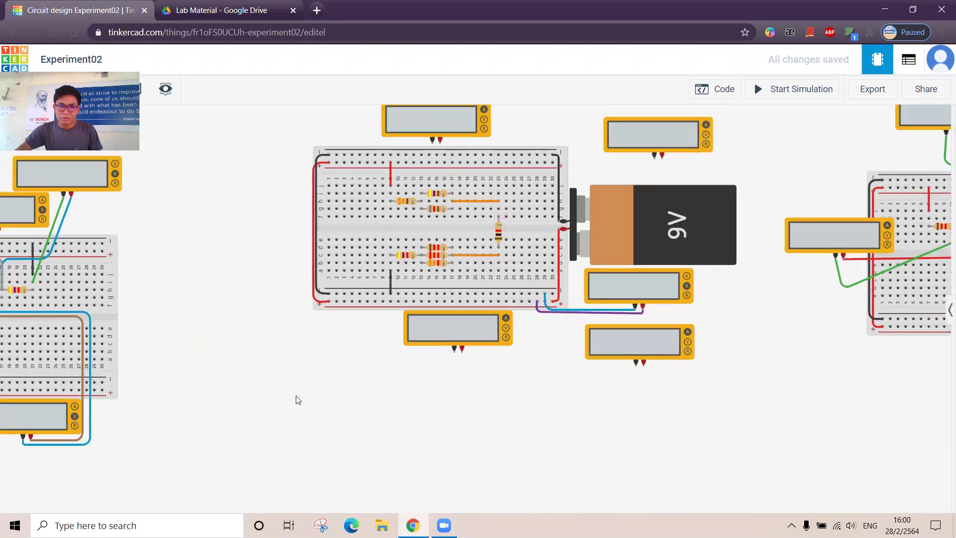
scroll(262, 330, up, 1)
drag(249, 311, 190, 386)
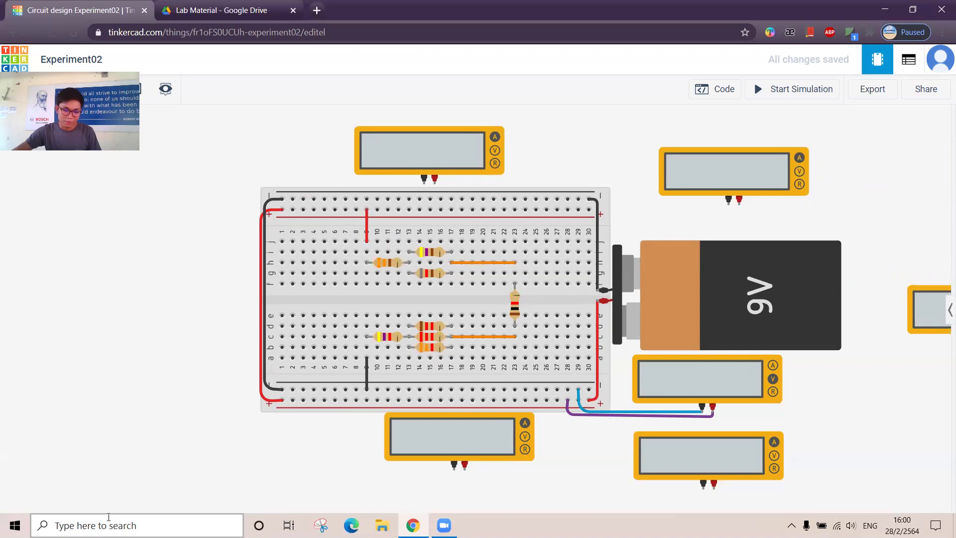
click(230, 7)
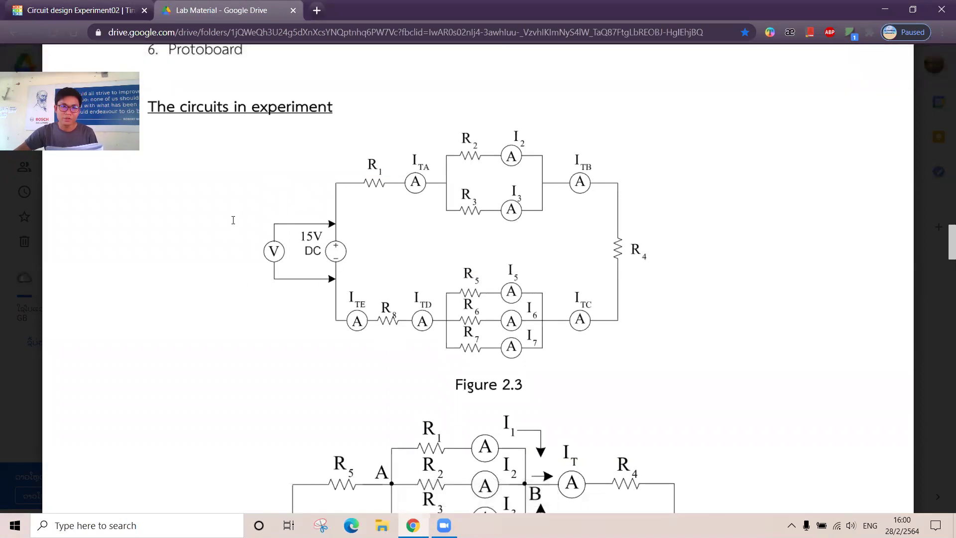
Switch back to Tinkercad and angle the 330 Ω resistor on the third breadboard, one end in g9 and the other over the central gap.
click(86, 9)
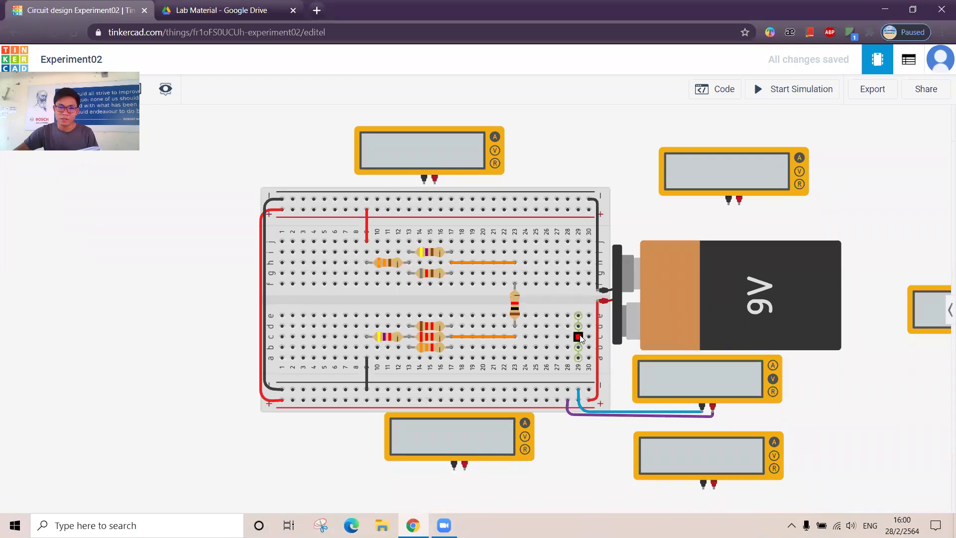
scroll(577, 334, down, 1)
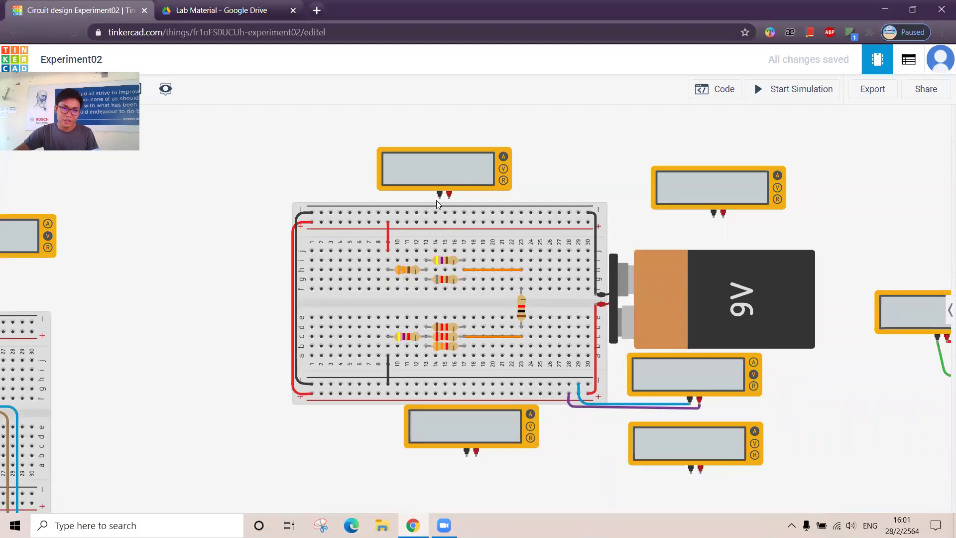
click(414, 272)
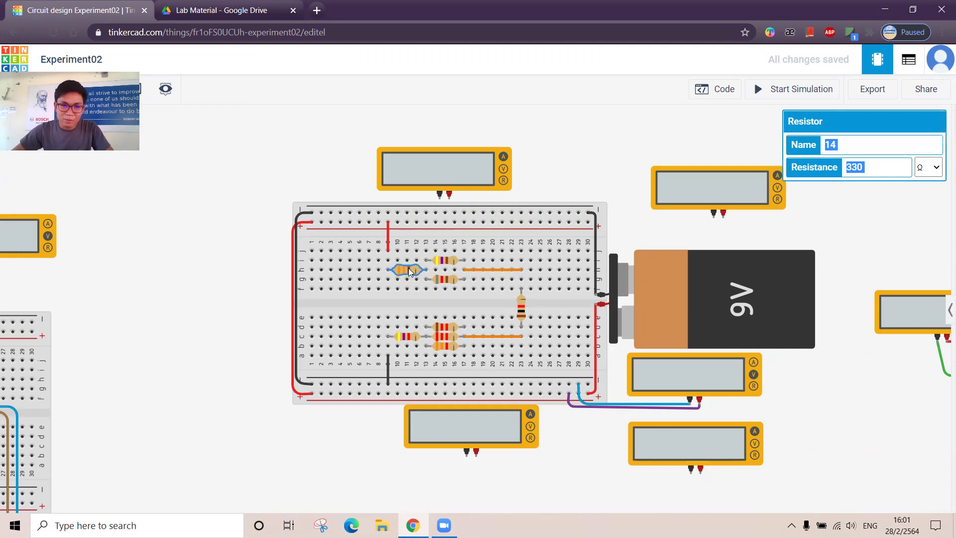
key(r)
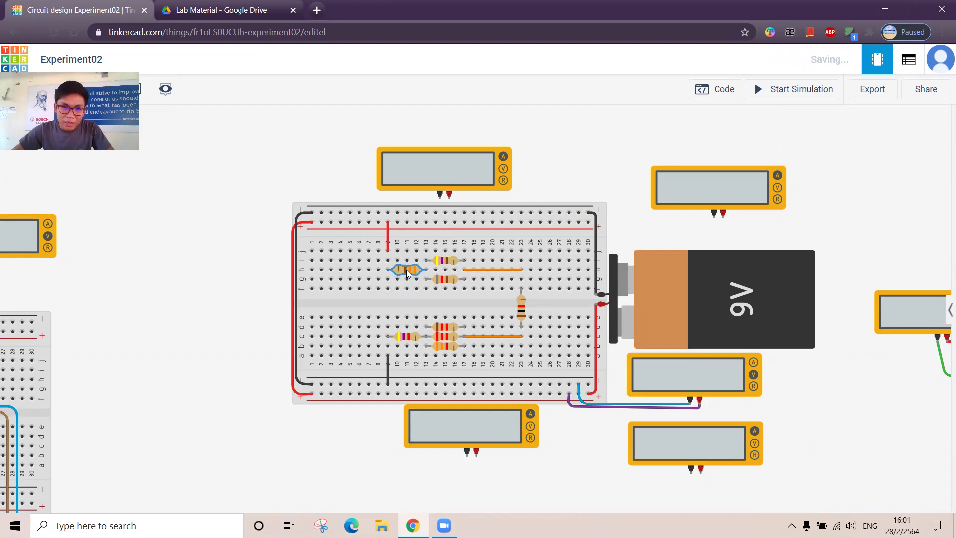
drag(405, 271, 401, 293)
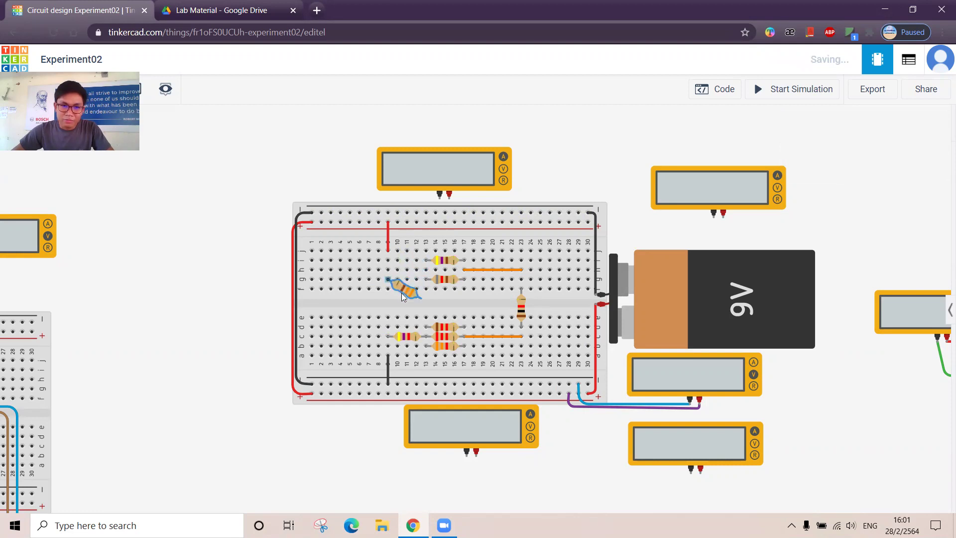
Wire the red lead of the multimeter above the breadboard to the 330 Ω resistor's free end and colour the wire red.
click(447, 200)
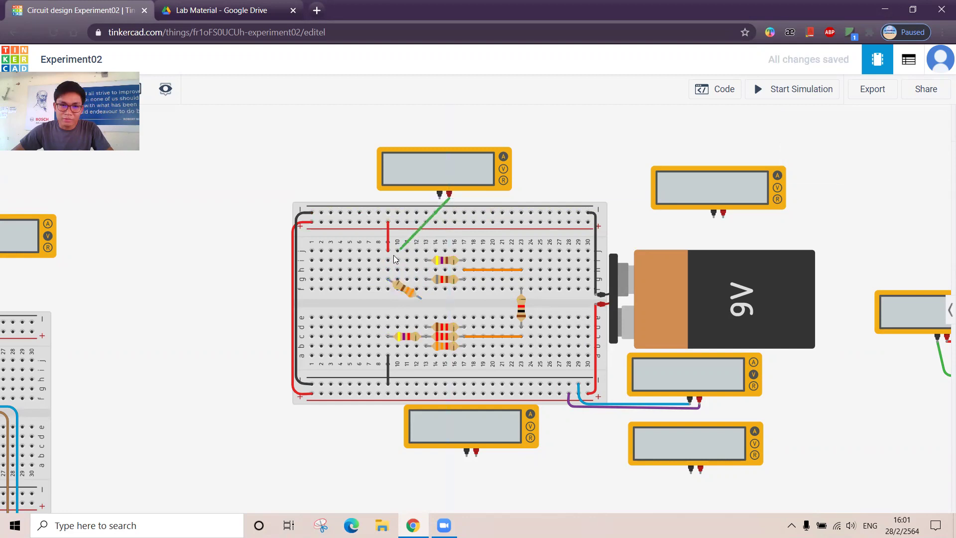
click(366, 299)
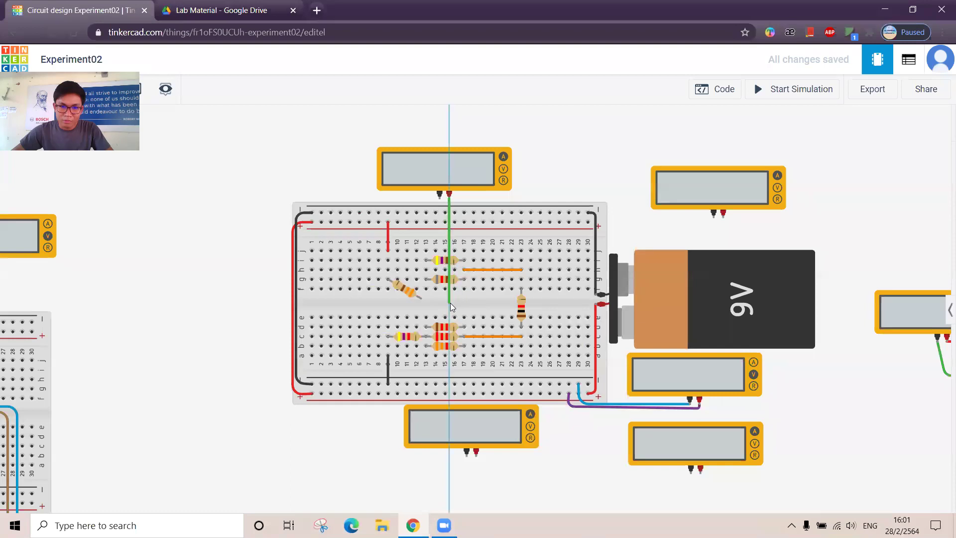
click(449, 303)
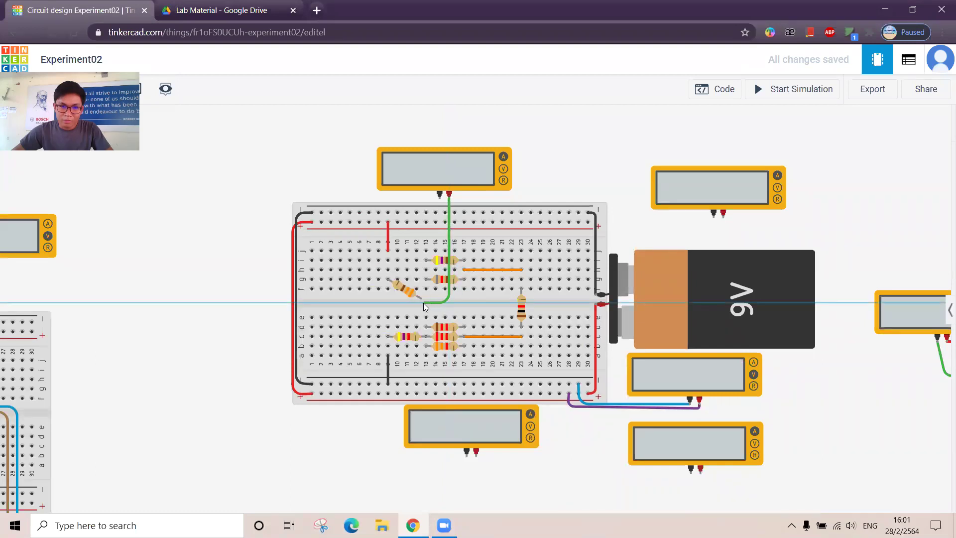
click(421, 298)
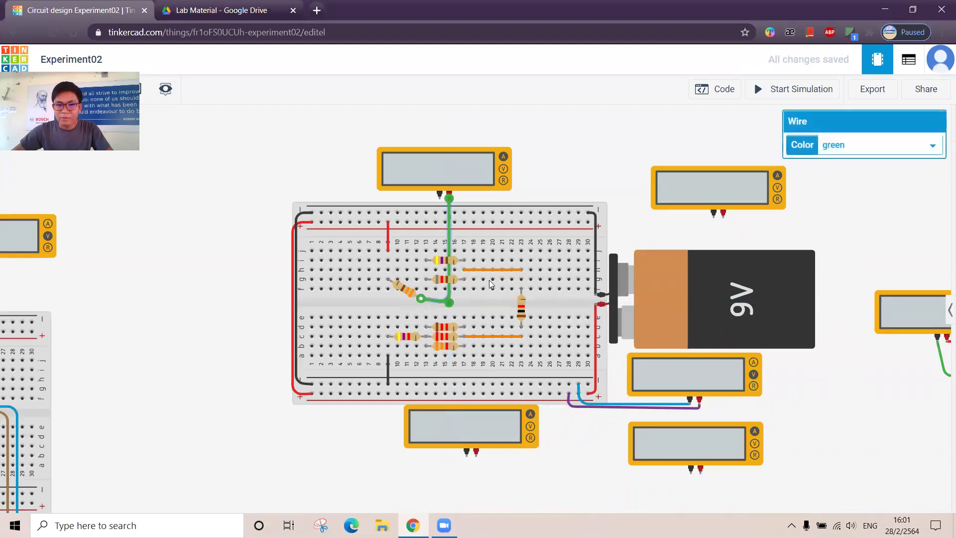
click(824, 147)
click(827, 172)
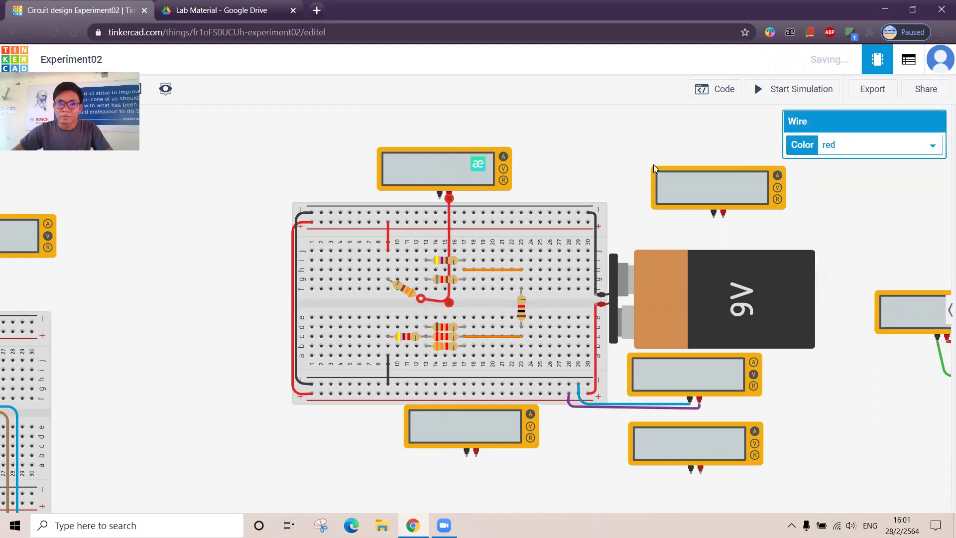
click(623, 163)
Wire the same multimeter's black lead to breadboard hole j13 and colour the wire black.
click(439, 194)
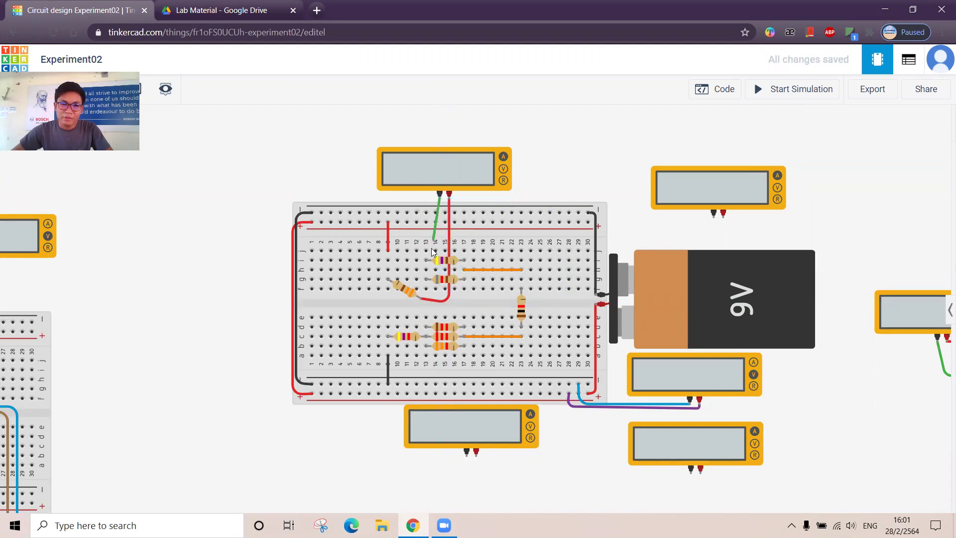
click(426, 251)
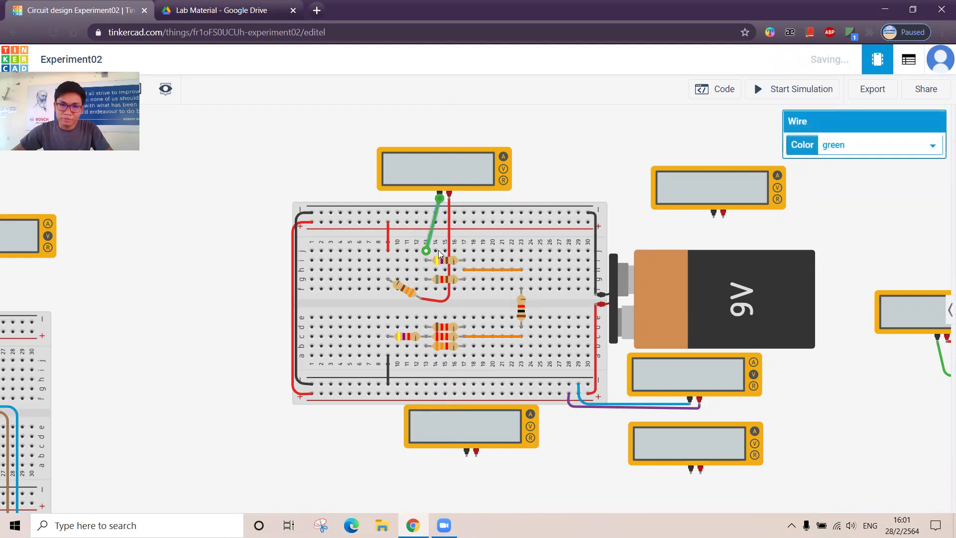
click(830, 148)
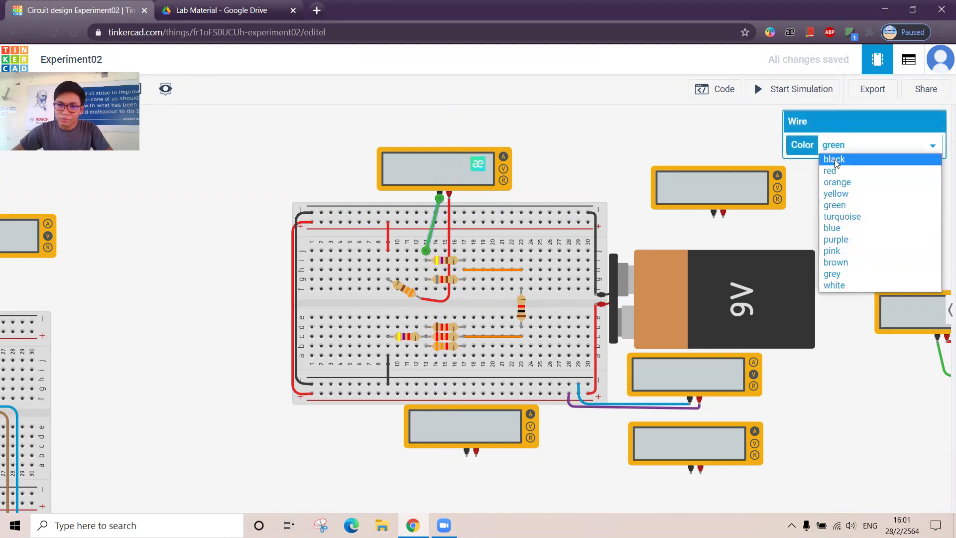
click(834, 160)
click(622, 167)
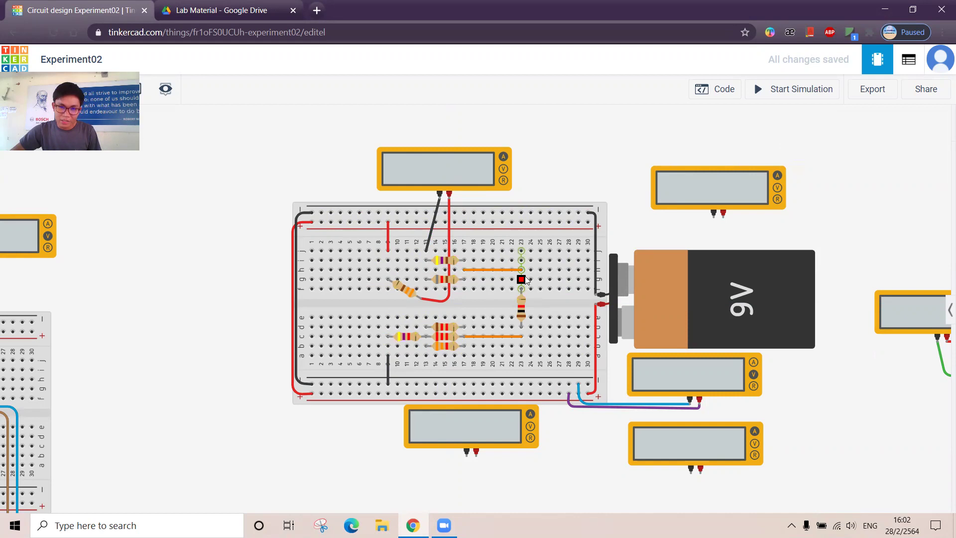
Move the vertical resistor from column 23 to column 25 and angle it, with its upper end in f25 and its lower end free.
click(521, 307)
key(r)
key(r)
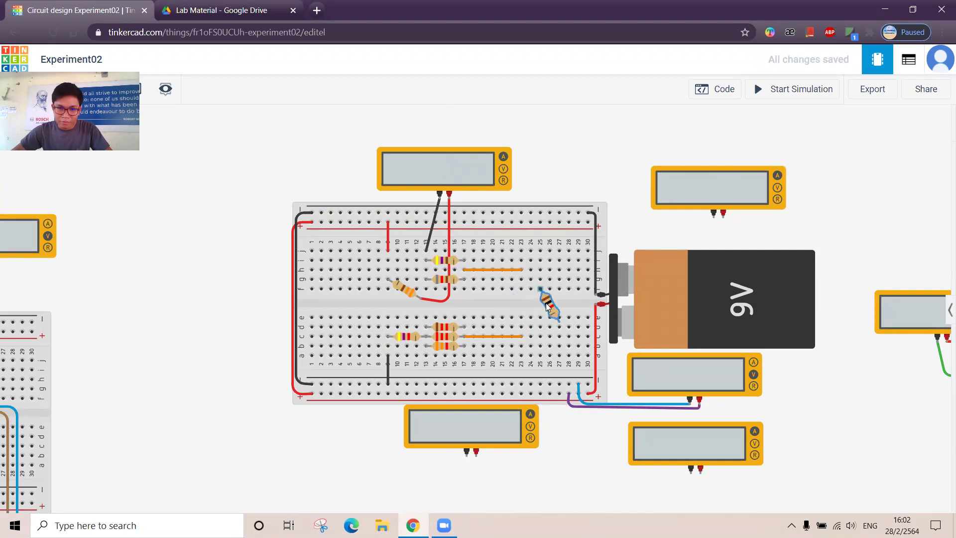
click(582, 156)
click(723, 217)
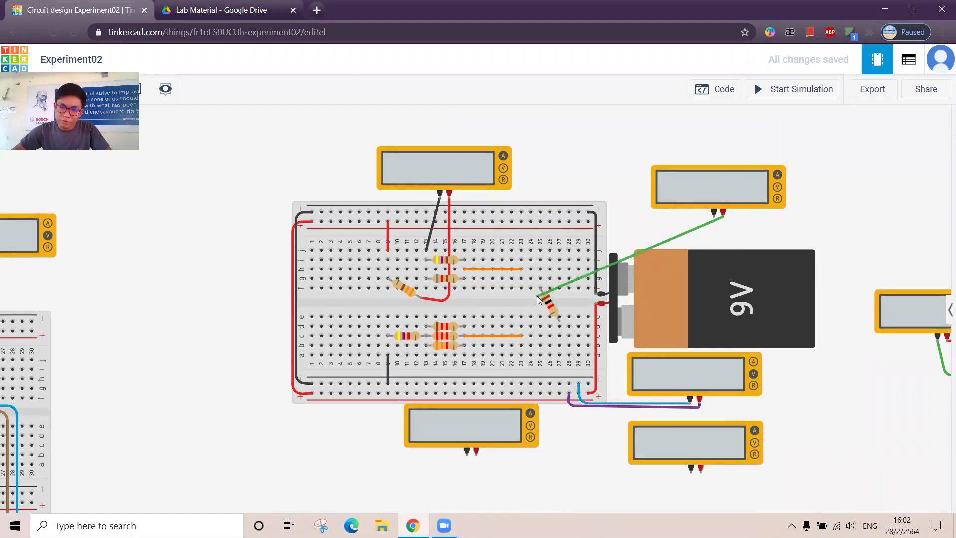
click(559, 320)
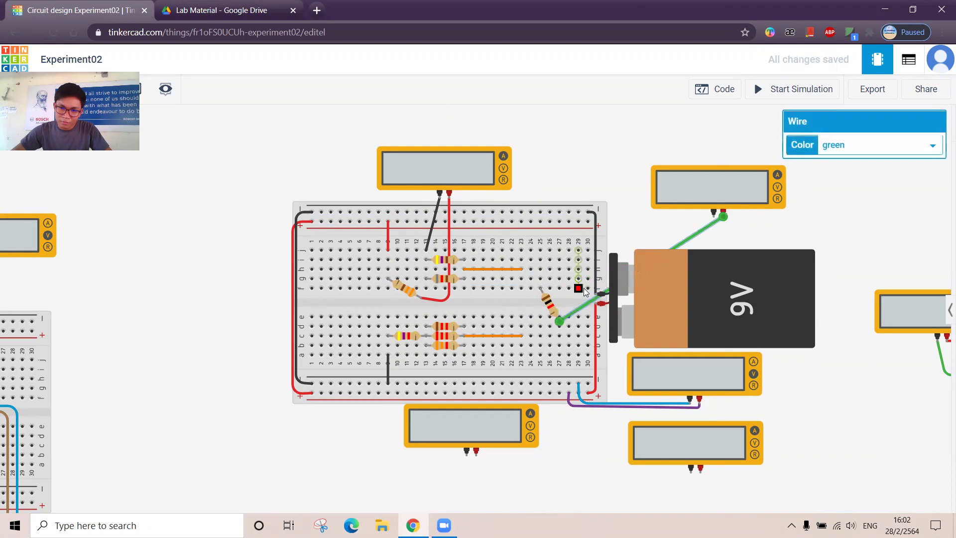
key(Delete)
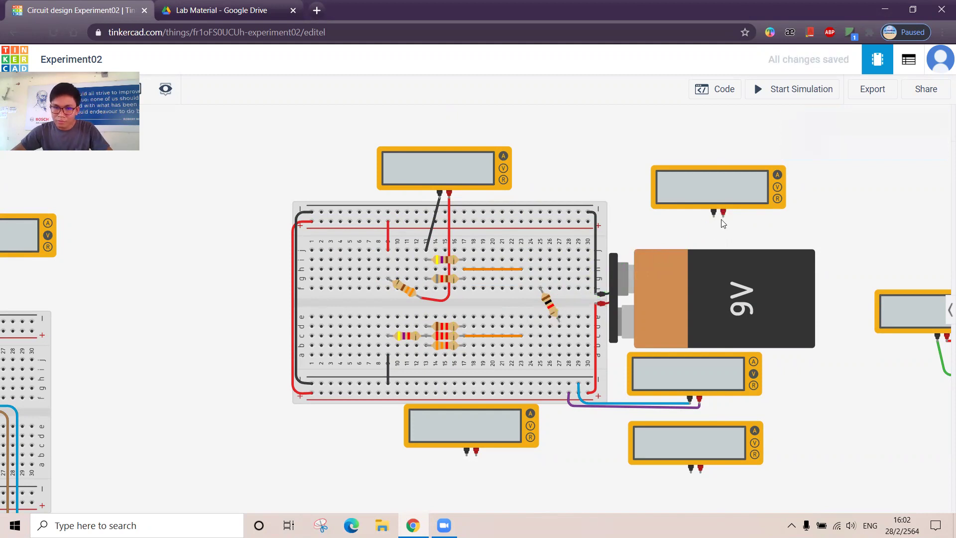
Wire the multimeter above the battery with a red wire from its red lead to i23 and its black lead to the angled resistor's upper end.
click(722, 213)
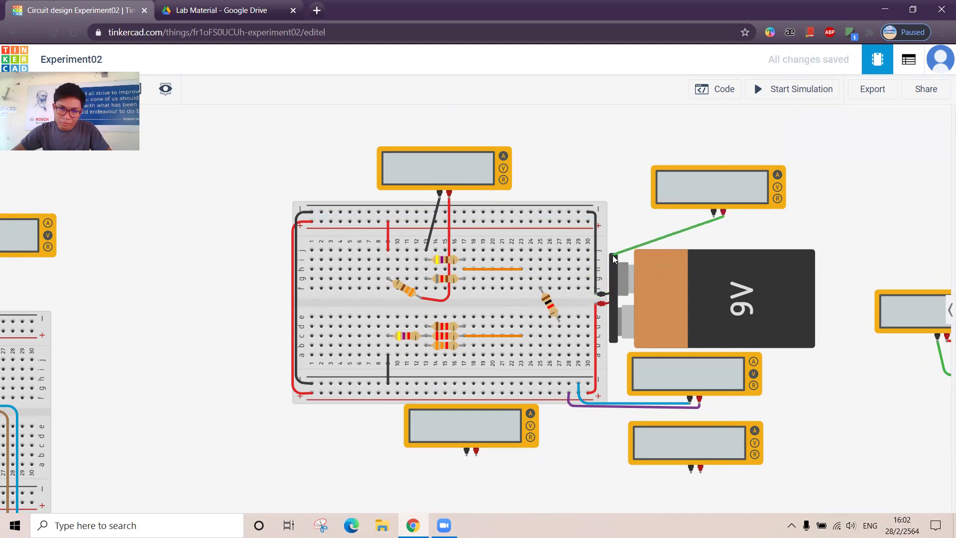
click(522, 265)
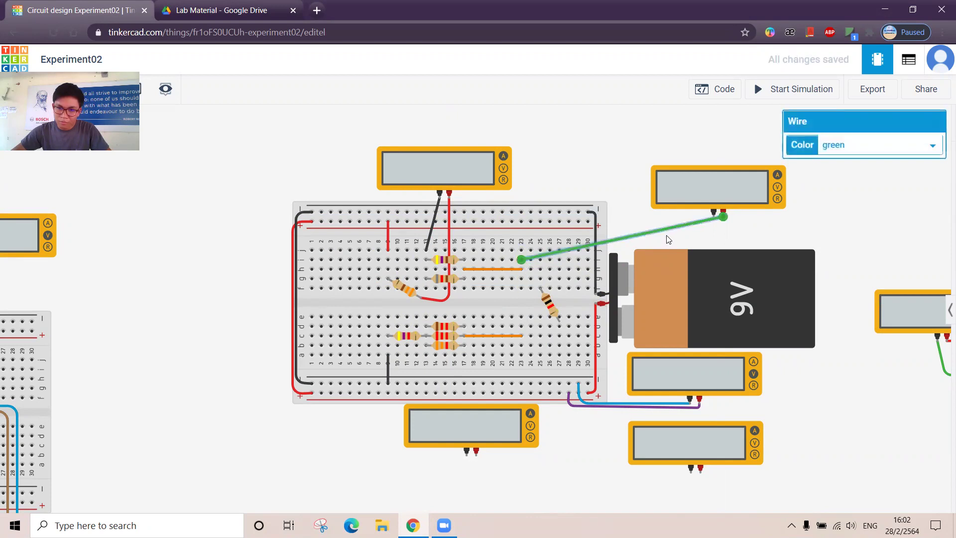
click(831, 145)
click(832, 169)
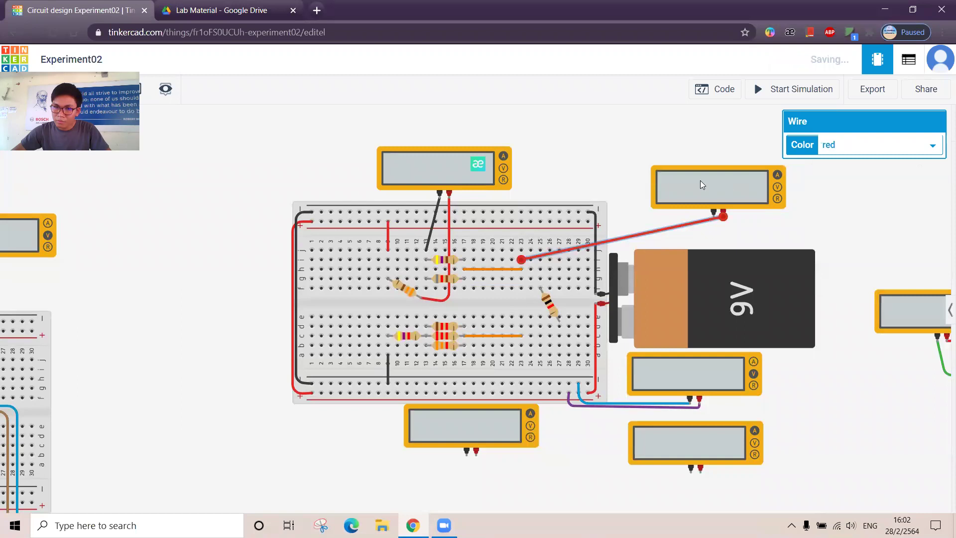
click(713, 213)
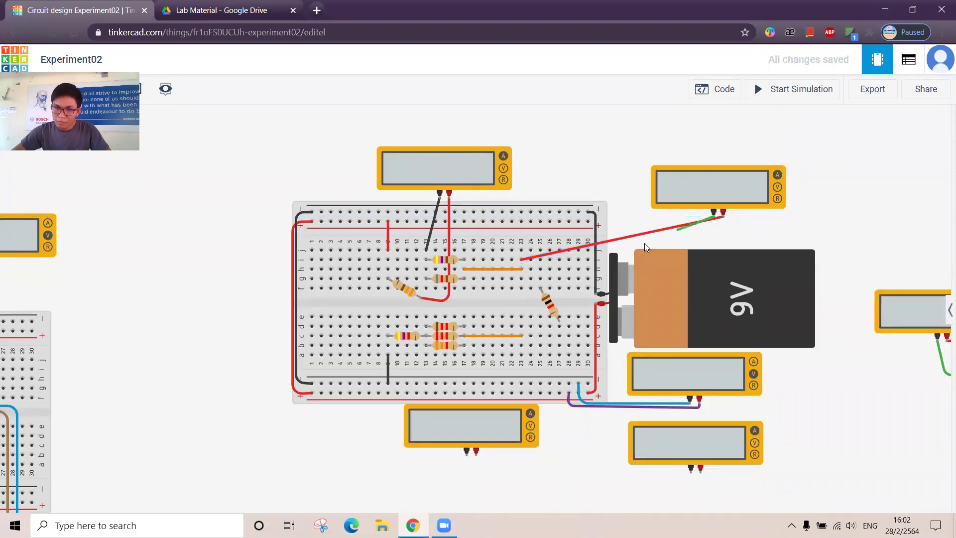
click(542, 288)
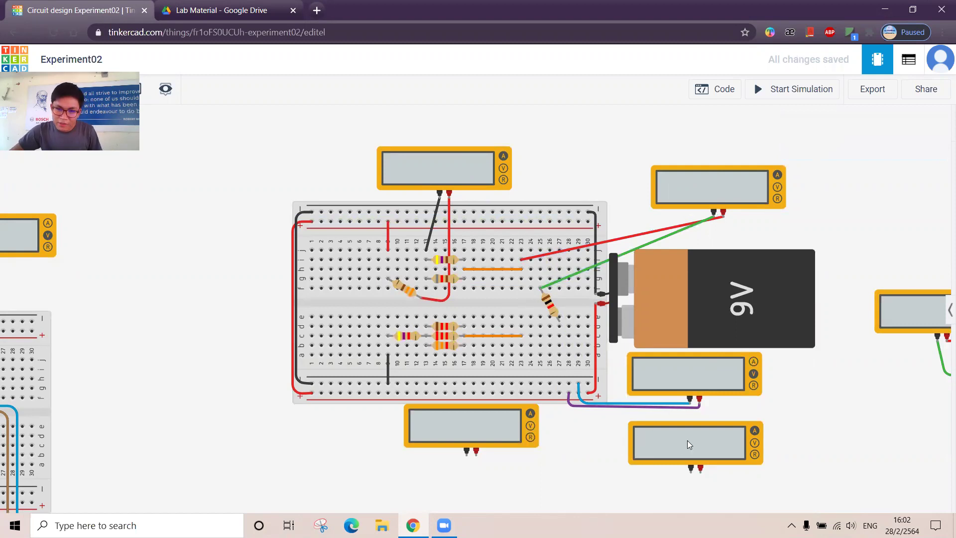
Route a wire from the lowest multimeter's red lead to the lower end of the resistor near column 25 and colour it red.
click(700, 473)
click(701, 483)
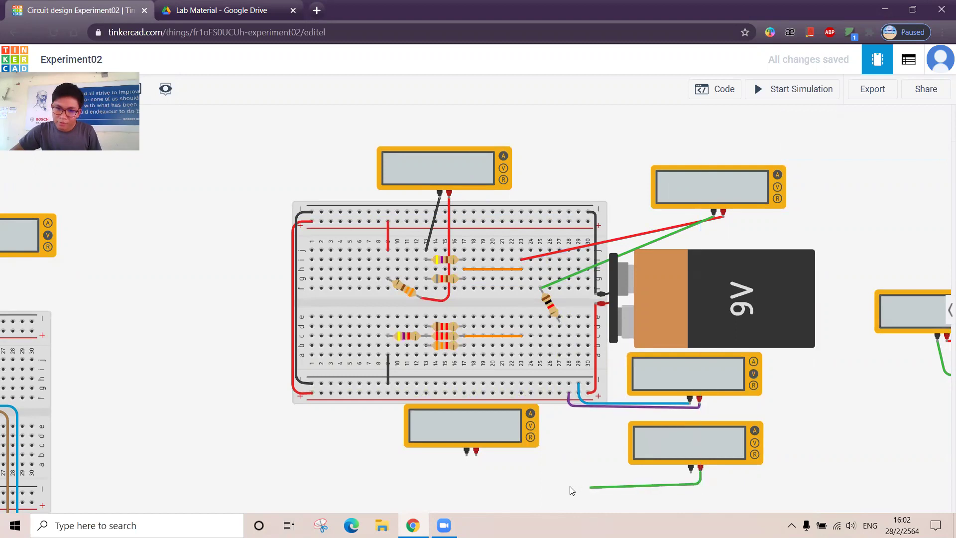
click(556, 482)
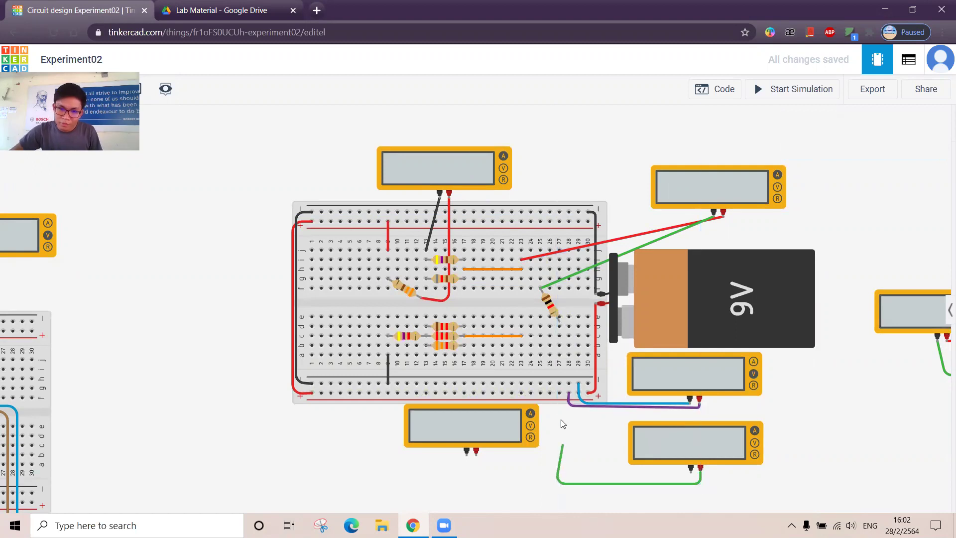
click(560, 323)
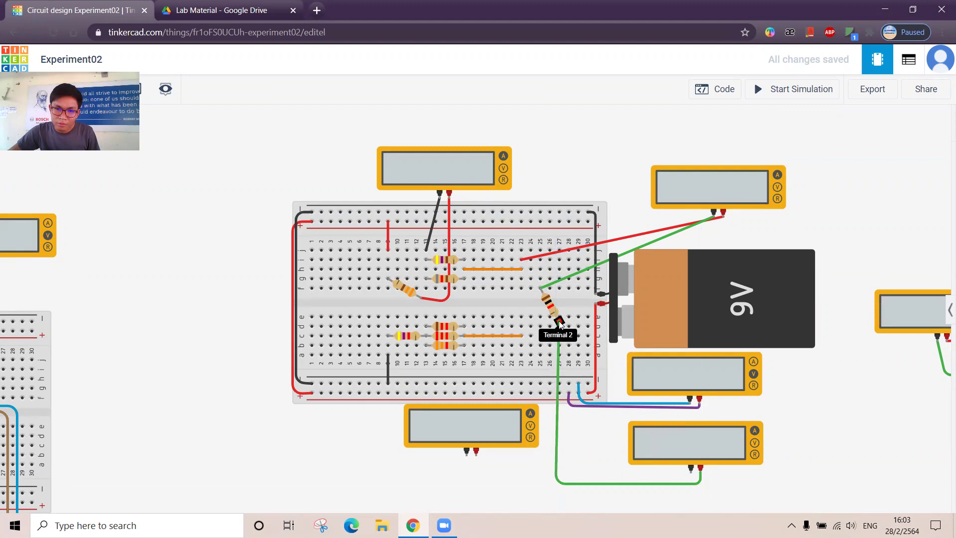
click(865, 150)
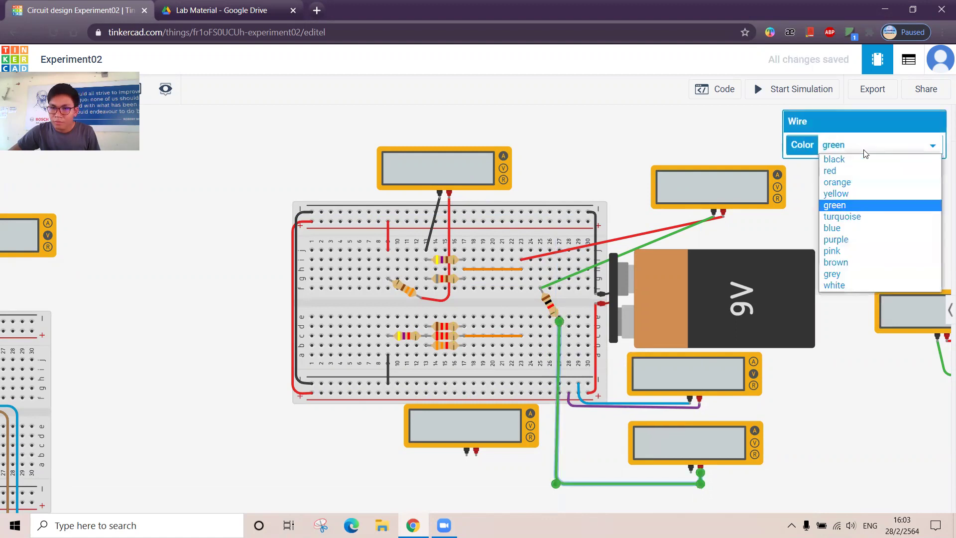
click(830, 170)
click(767, 231)
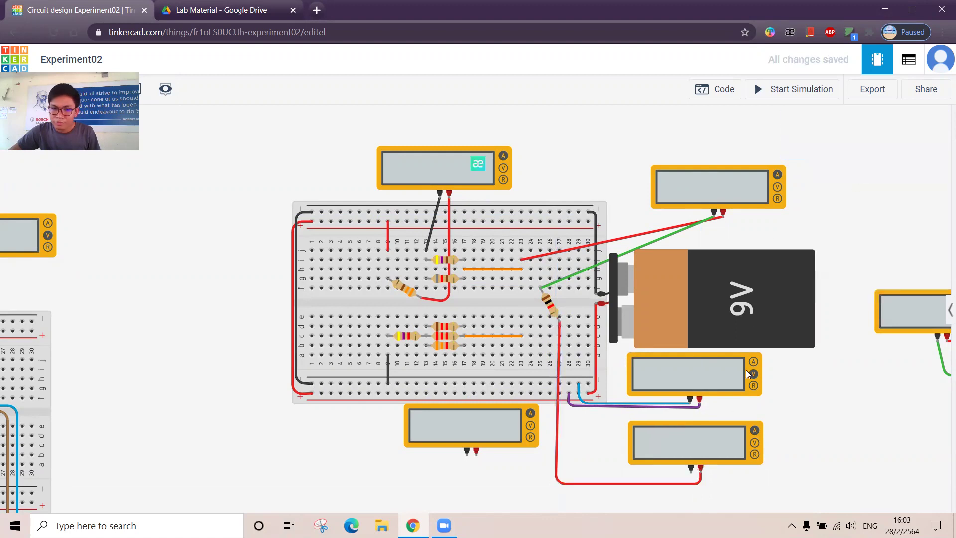
Route a wire from the lowest multimeter's black lead to breadboard hole b23 and colour it black.
click(691, 468)
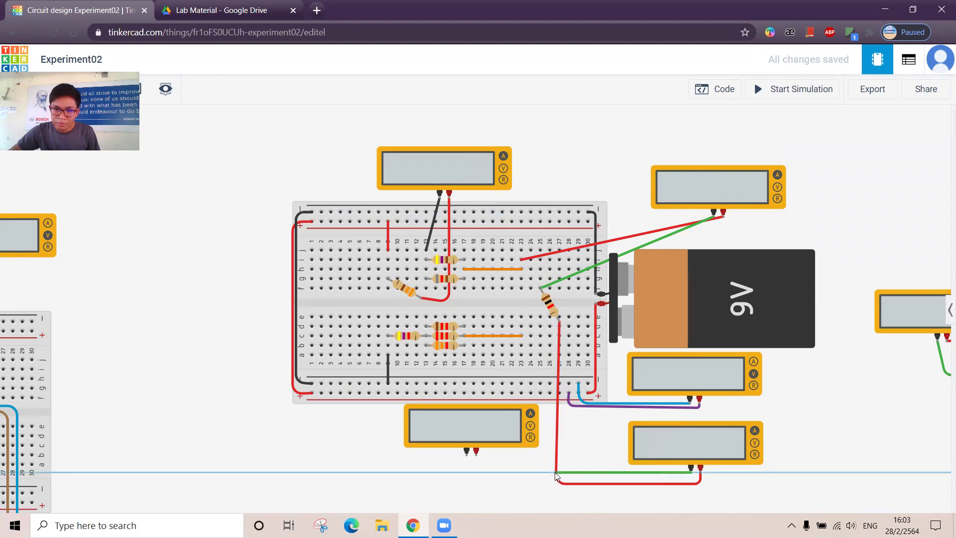
click(541, 471)
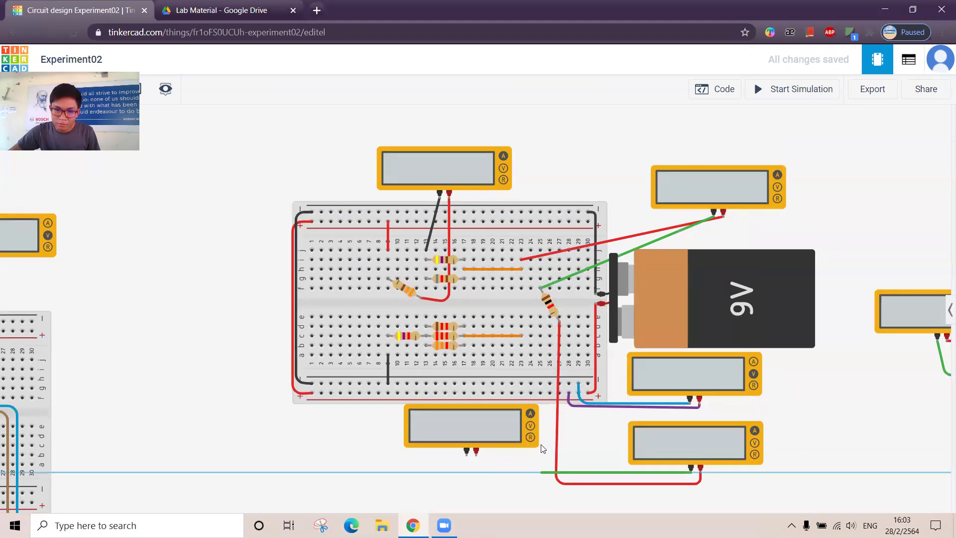
click(522, 346)
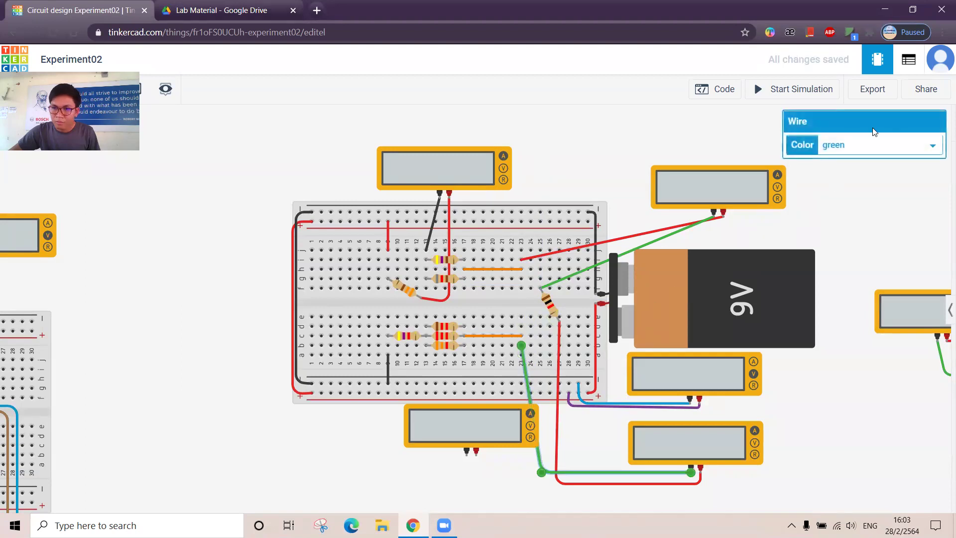
click(871, 145)
click(858, 167)
click(624, 184)
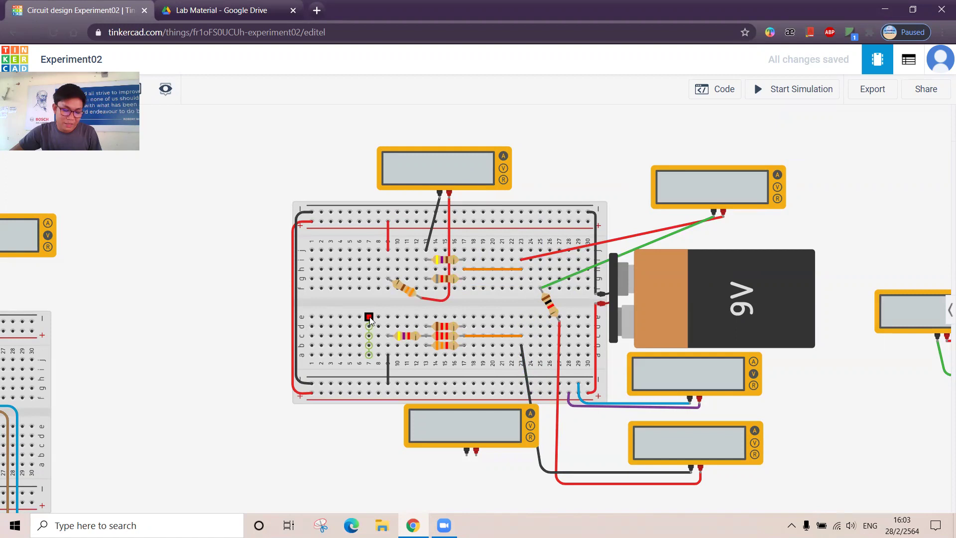
Angle the 4700 Ω resistor downward so one end sits in column 9 and the other end is off the breadboard holes.
click(417, 335)
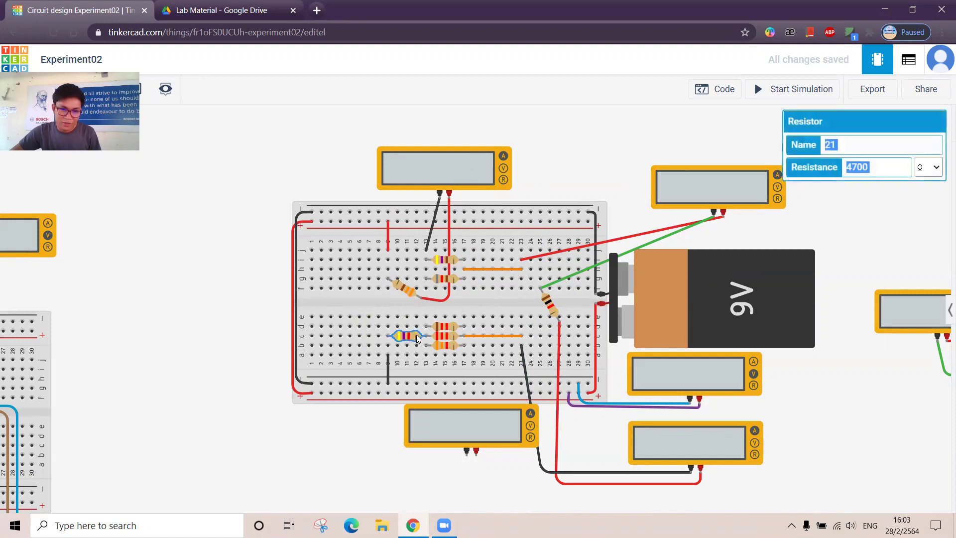
drag(417, 338, 402, 357)
key(r)
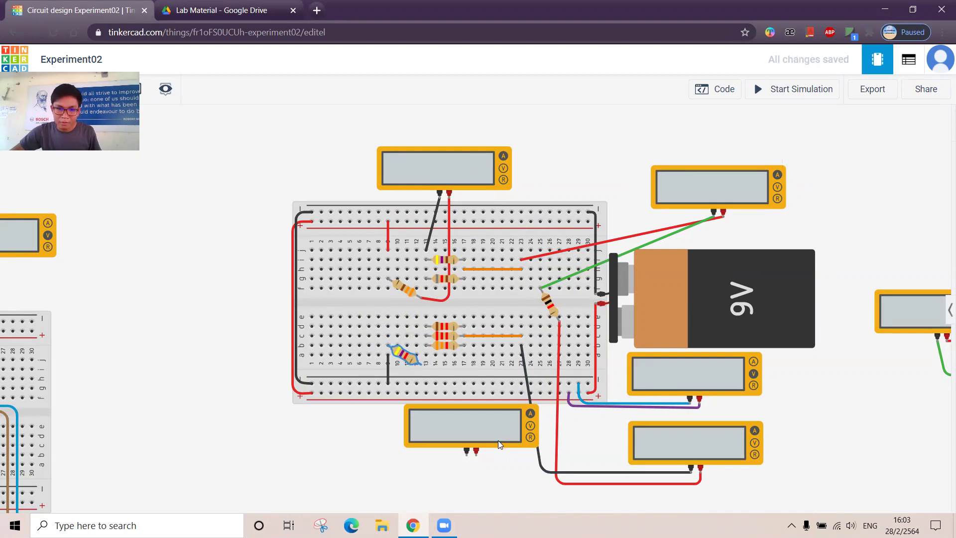
click(477, 454)
click(475, 467)
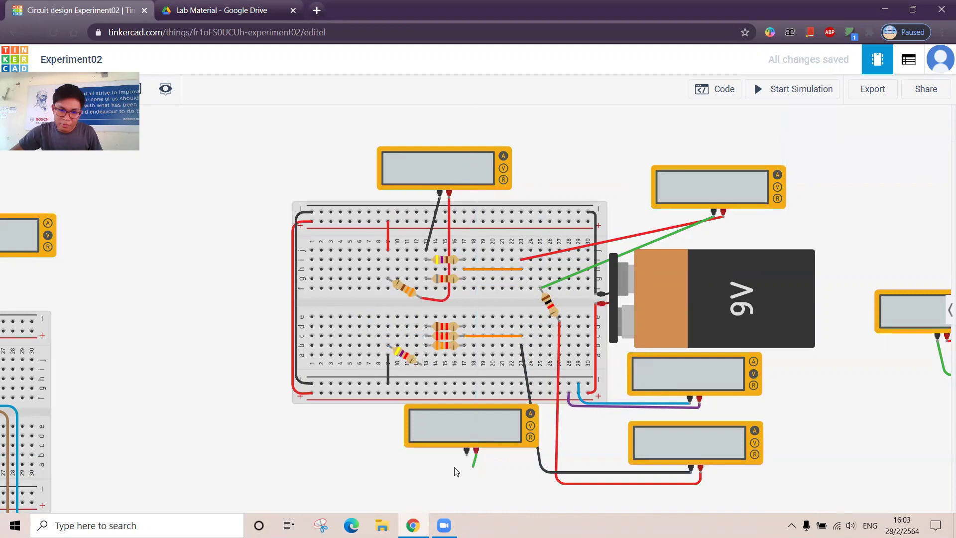
click(379, 466)
click(376, 374)
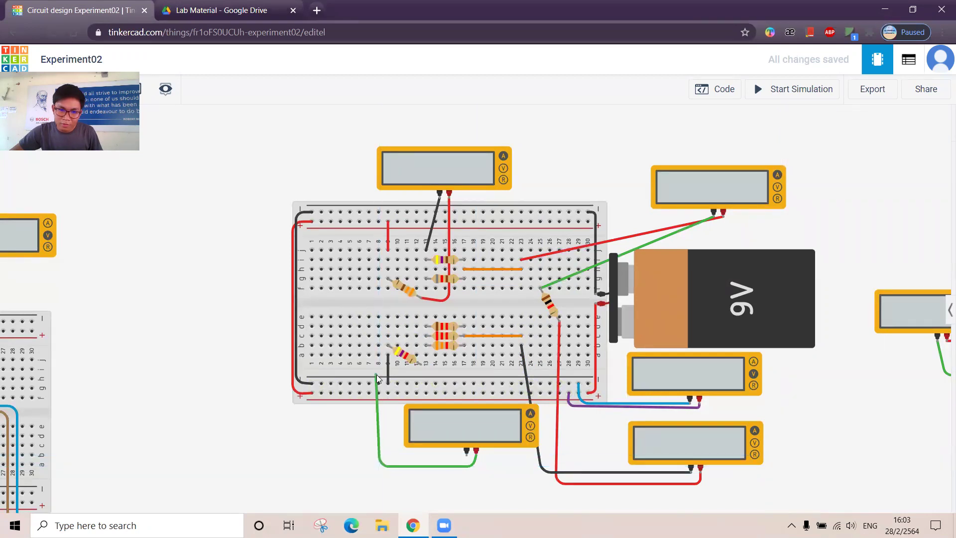
drag(376, 372, 412, 375)
click(421, 373)
click(422, 364)
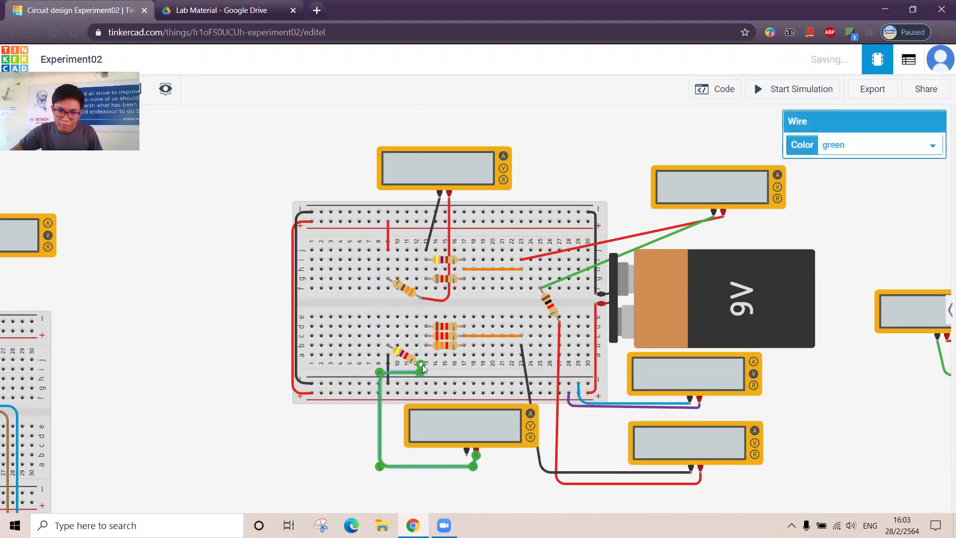
click(466, 452)
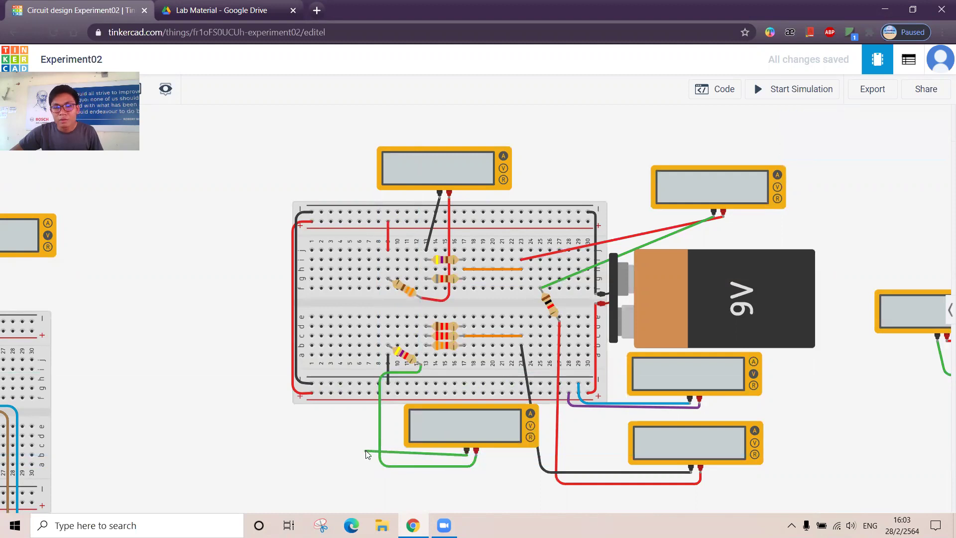
key(Escape)
click(381, 444)
key(Delete)
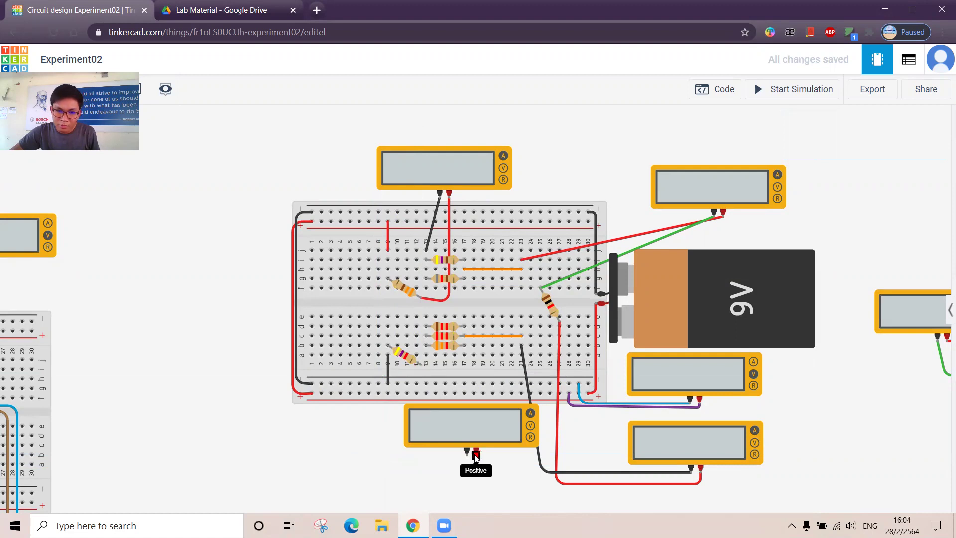
Route a wire from the red lead of the multimeter below the breadboard to hole a13 and colour it red.
click(475, 459)
click(476, 464)
click(382, 460)
click(426, 354)
click(426, 355)
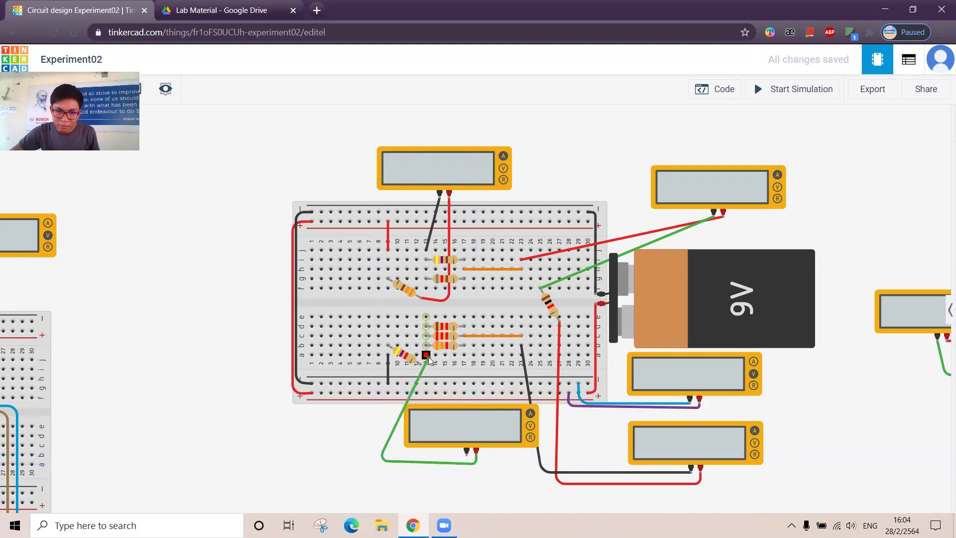
click(855, 155)
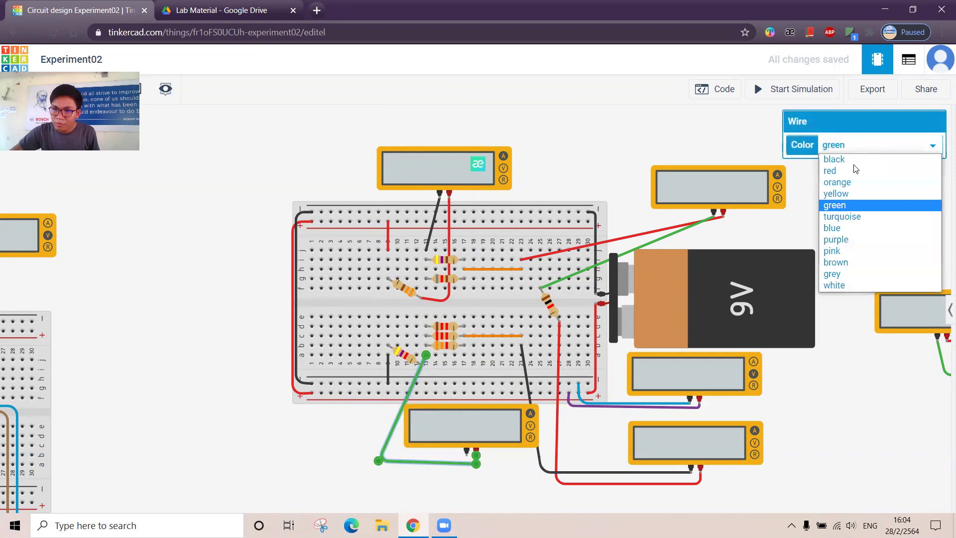
click(846, 172)
click(683, 159)
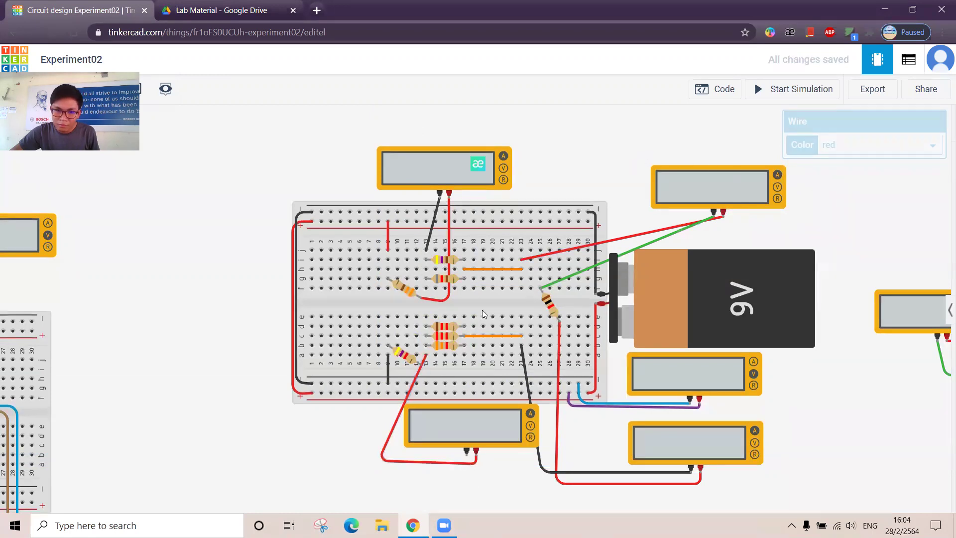
Route a wire from the same multimeter's black lead to the 4700 Ω resistor's free end and colour it black.
click(466, 451)
click(369, 445)
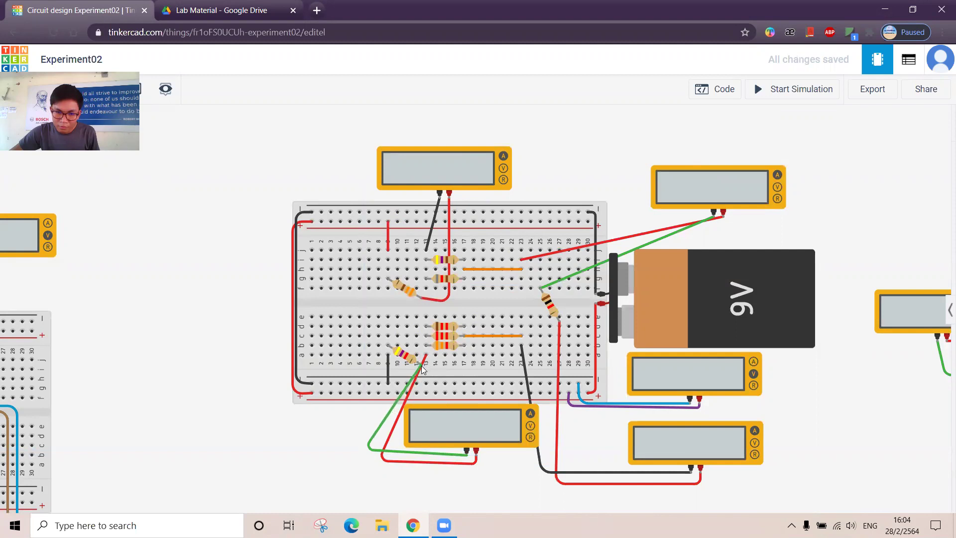
click(419, 363)
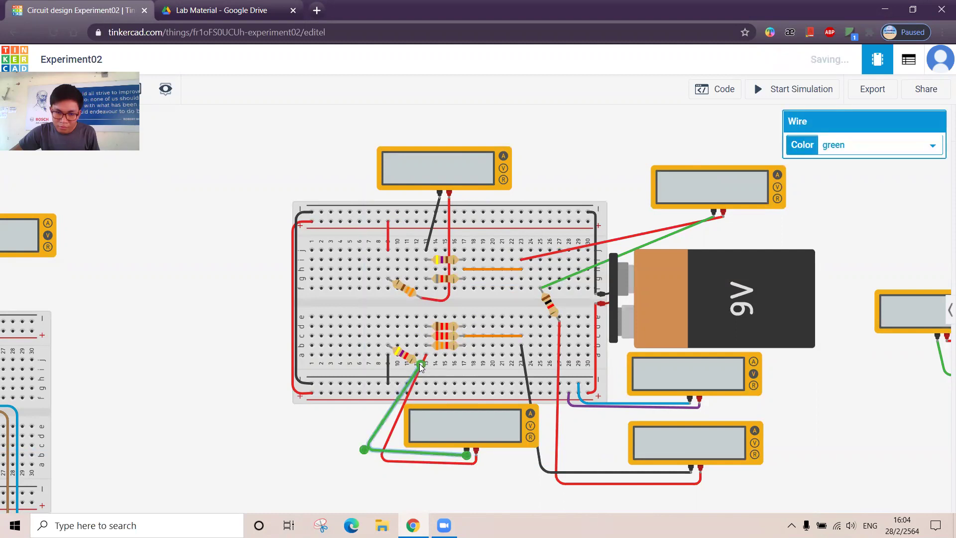
click(838, 146)
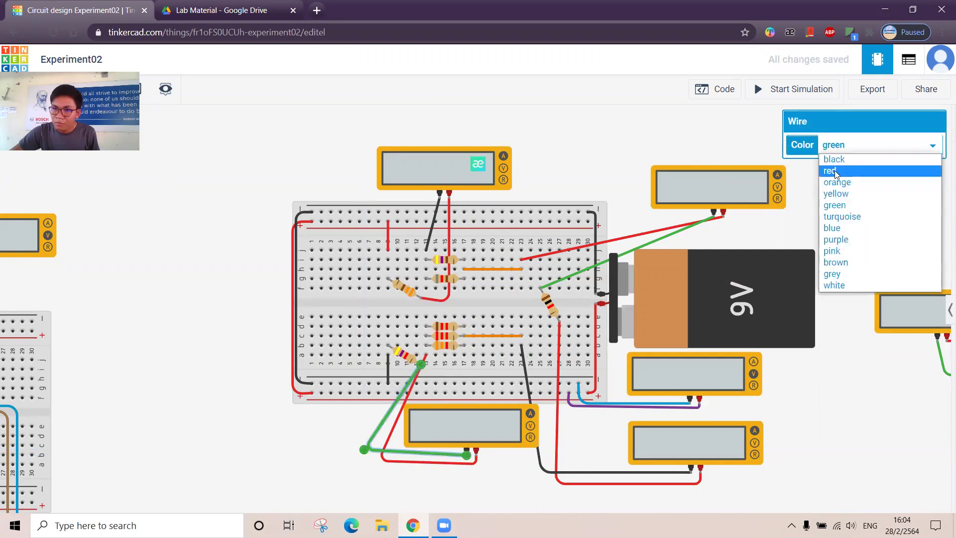
click(833, 159)
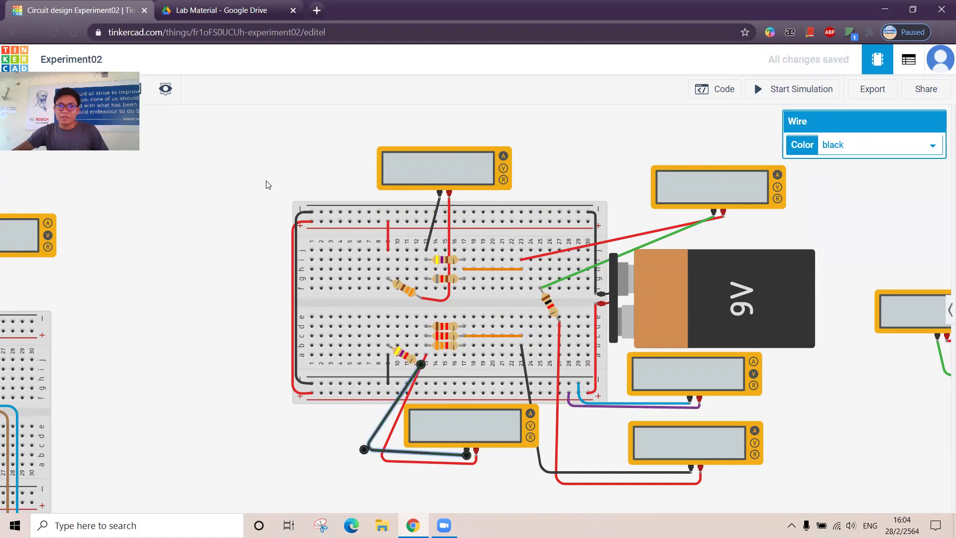
click(703, 116)
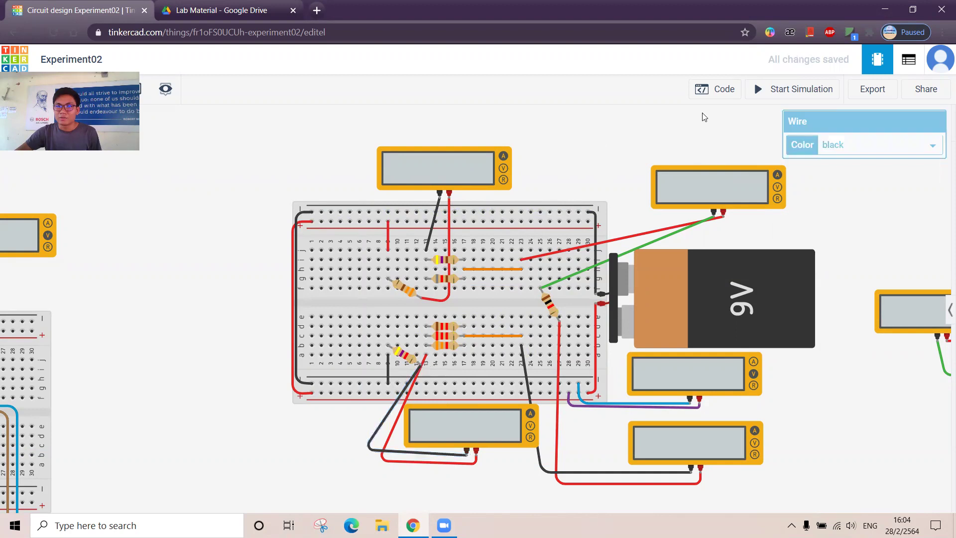
Run the simulation and examine the current readings on the four ammeters around the breadboard.
click(785, 94)
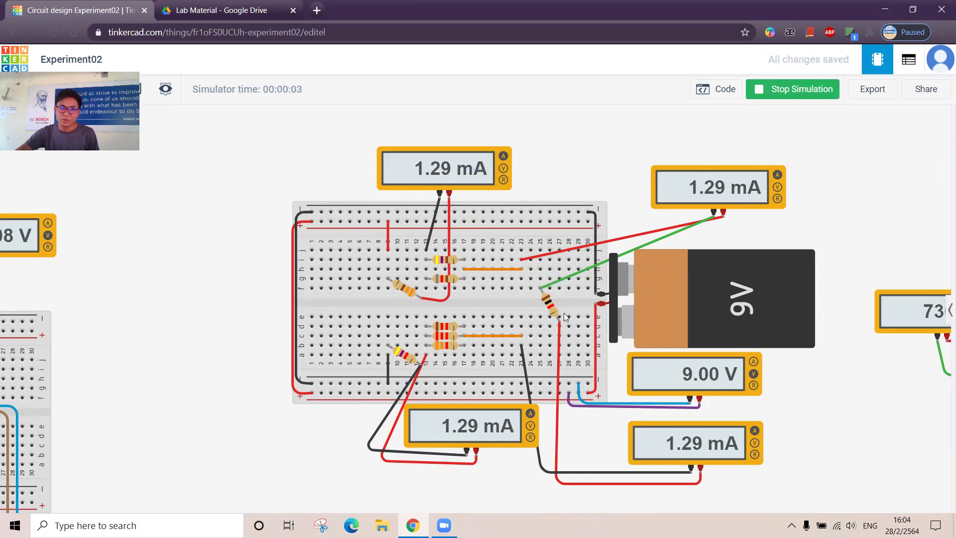
scroll(610, 185, down, 1)
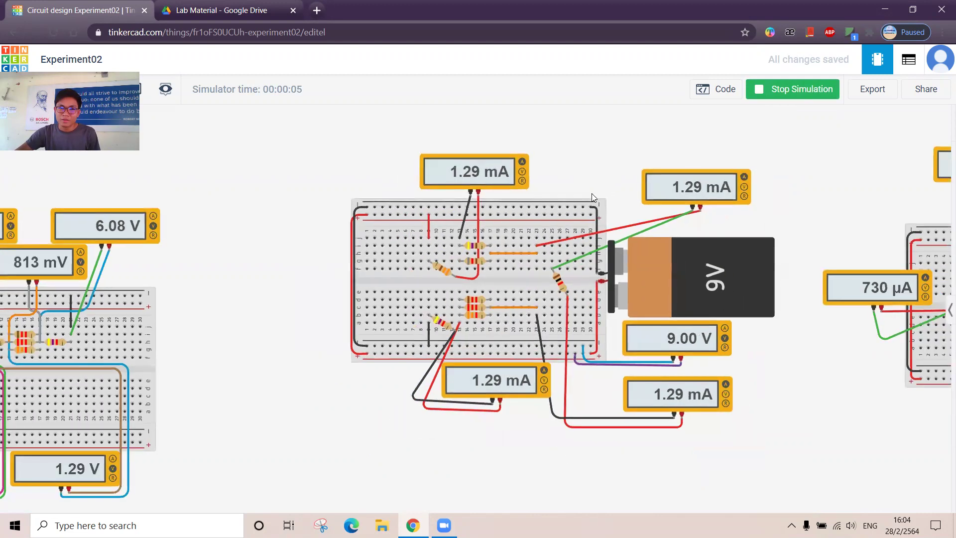
scroll(591, 195, down, 1)
scroll(581, 206, up, 1)
scroll(580, 206, up, 1)
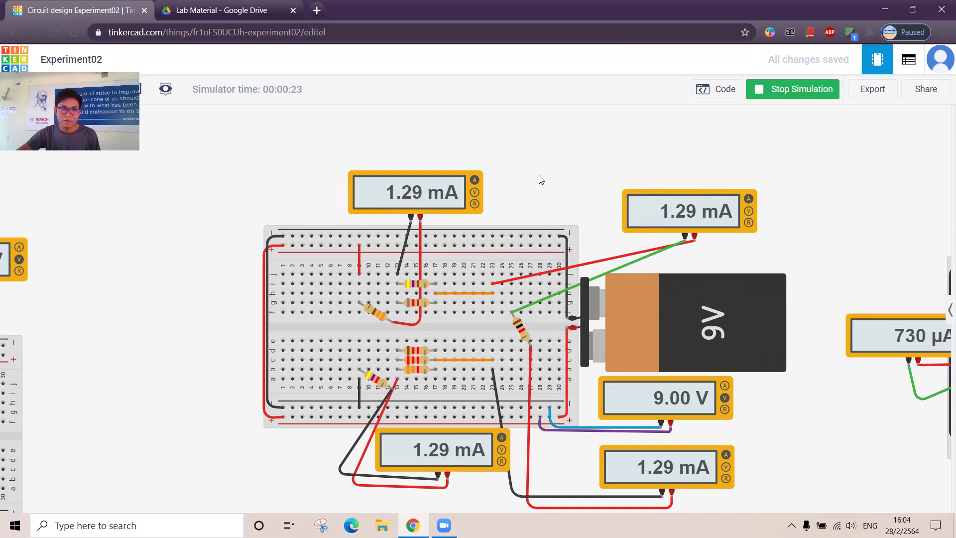
scroll(541, 179, down, 3)
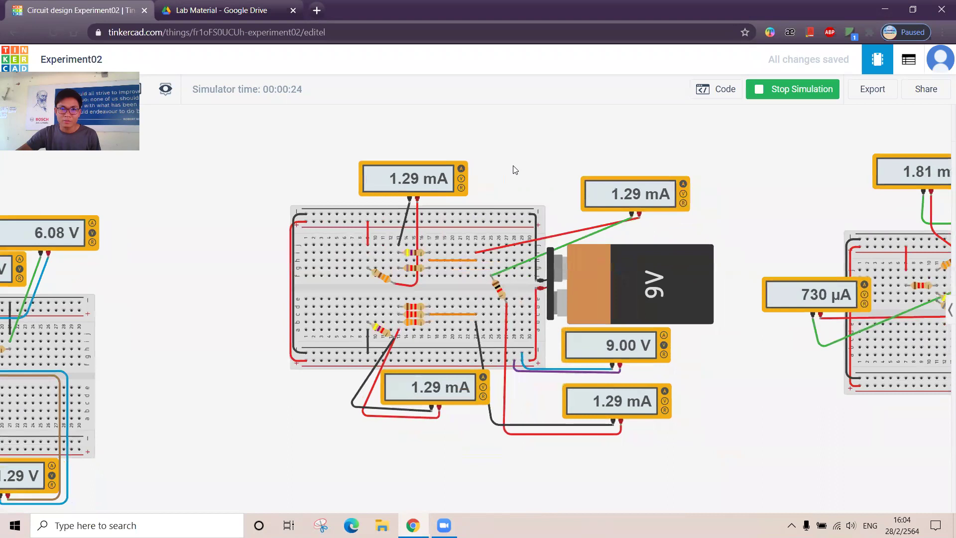
scroll(508, 177, up, 1)
scroll(375, 297, up, 2)
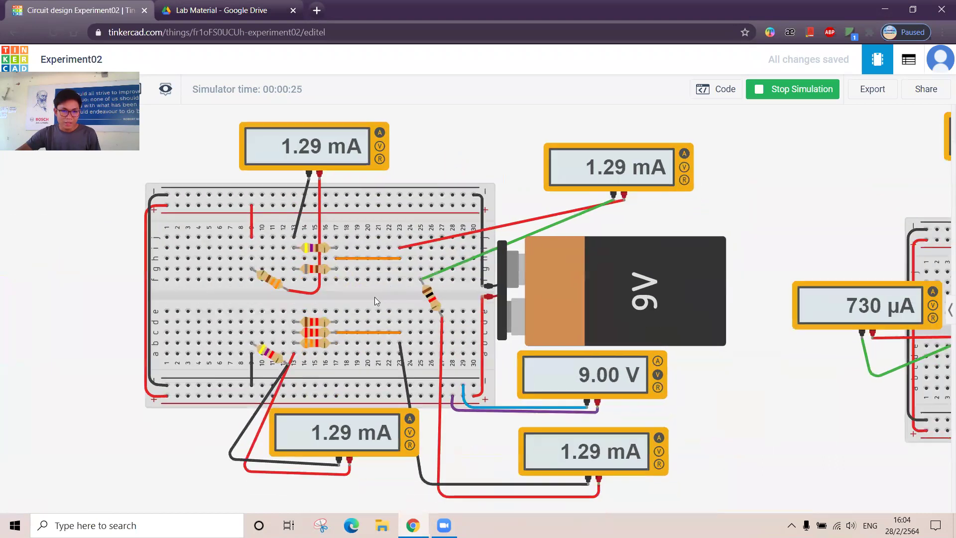
scroll(120, 437, down, 1)
scroll(134, 393, up, 1)
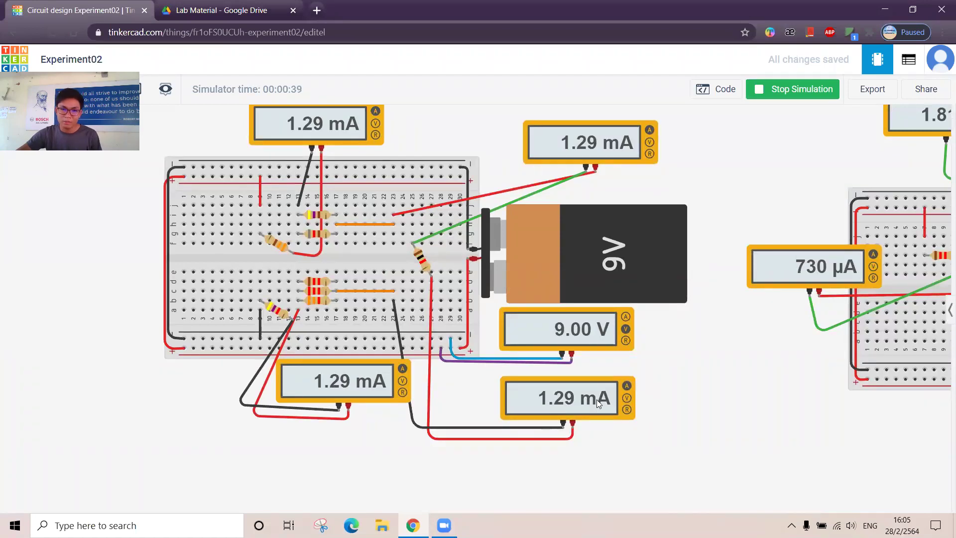
Check the ammeter positions of Figure 2.3 in the lab PDF in Google Drive and return to the Tinkercad circuit.
click(221, 10)
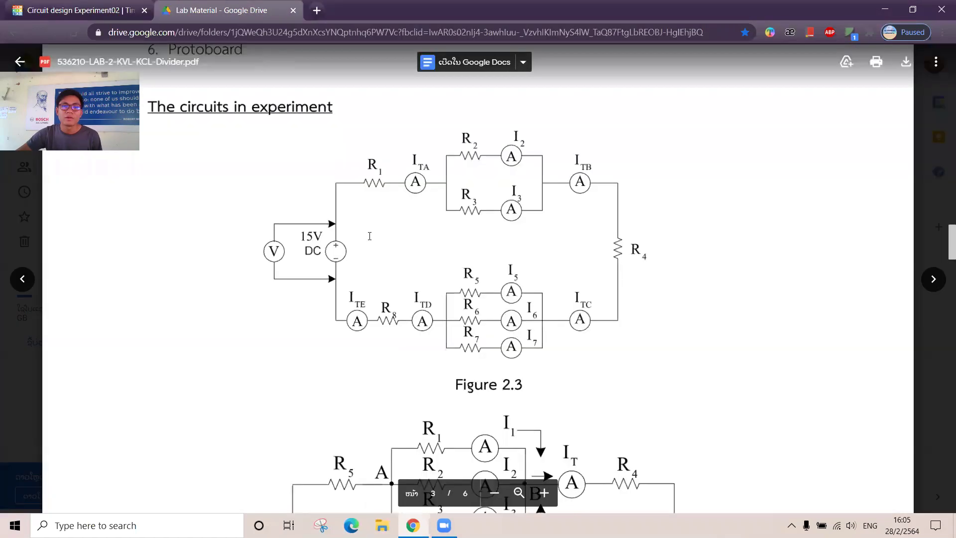
scroll(477, 334, down, 3)
scroll(498, 286, up, 3)
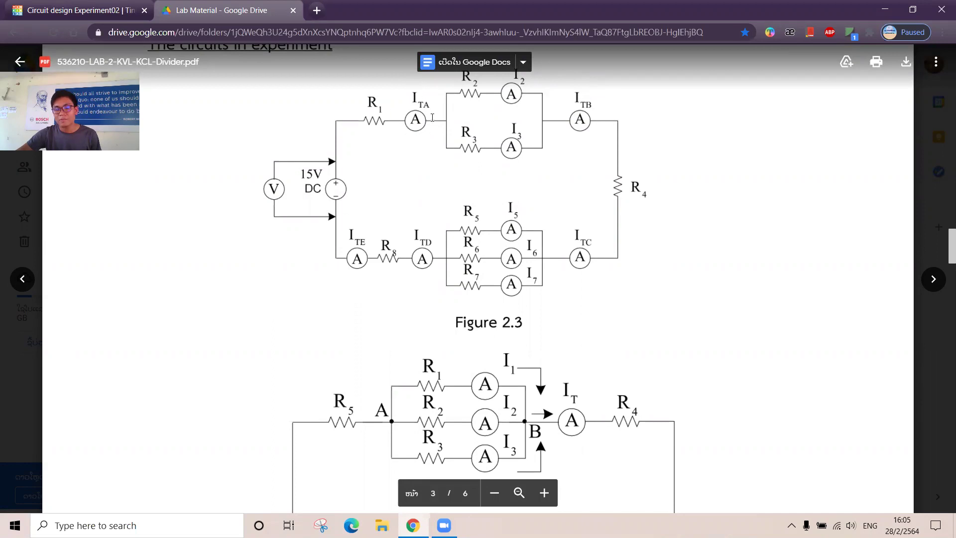
scroll(565, 199, up, 1)
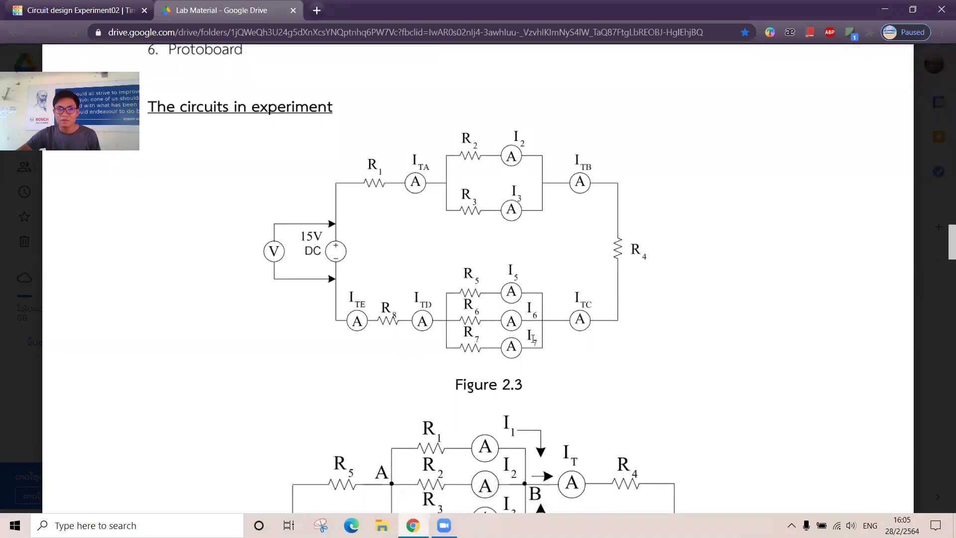
click(111, 20)
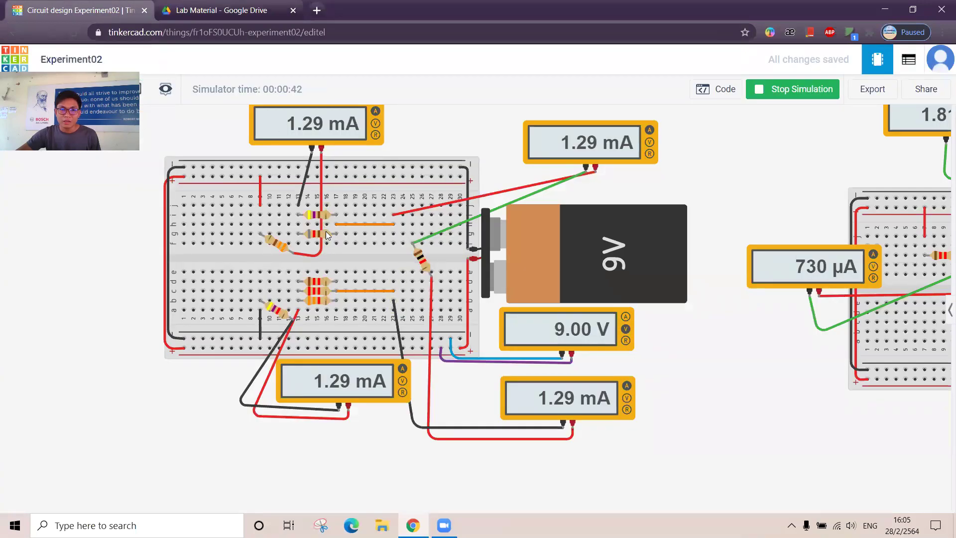
Stop the simulation and angle the 470 Ω resistor upward with one end in j13 and the other end off the breadboard holes.
click(330, 213)
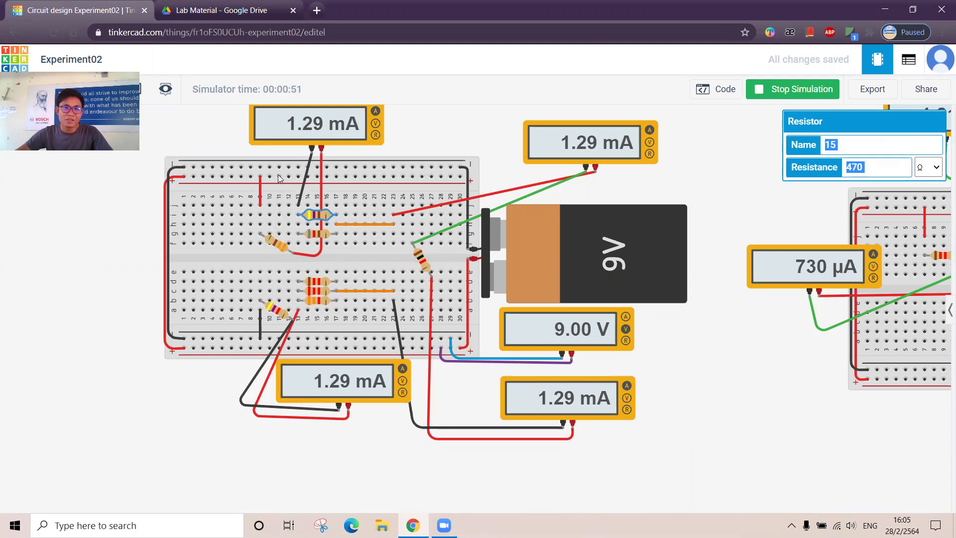
click(776, 89)
click(321, 214)
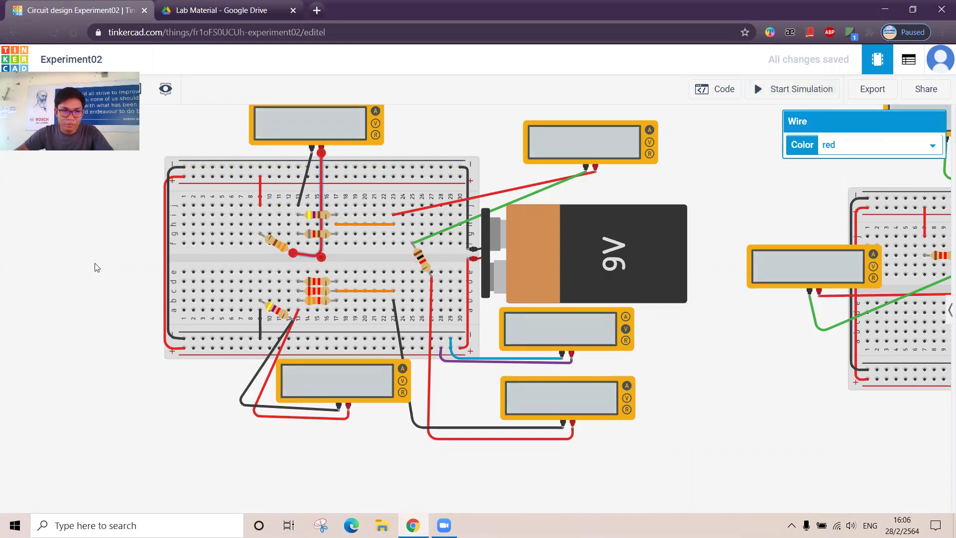
click(105, 258)
click(317, 214)
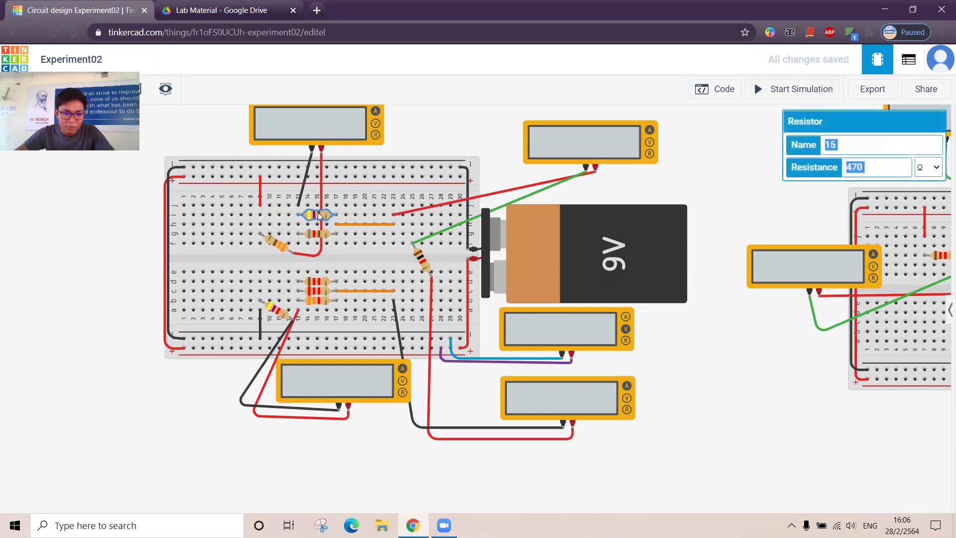
key(r)
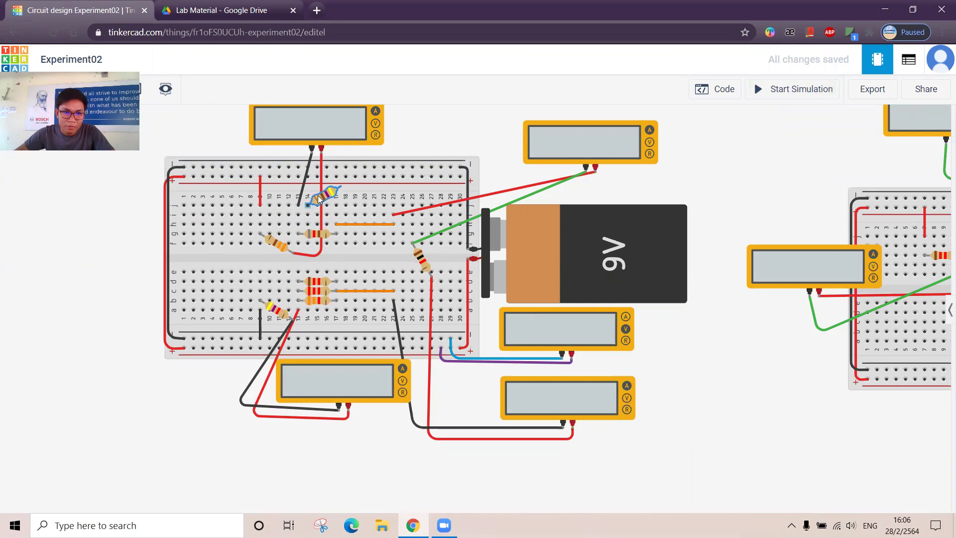
drag(315, 216, 314, 207)
click(440, 125)
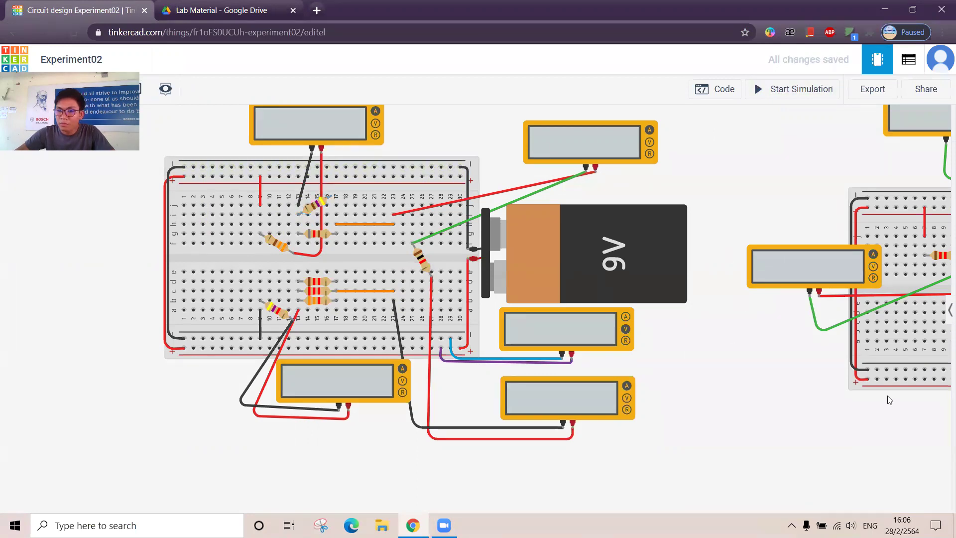
Add a multimeter between the two multimeters above the breadboard and battery and set its mode to Amperage.
click(948, 310)
scroll(856, 398, down, 15)
drag(842, 456, 457, 157)
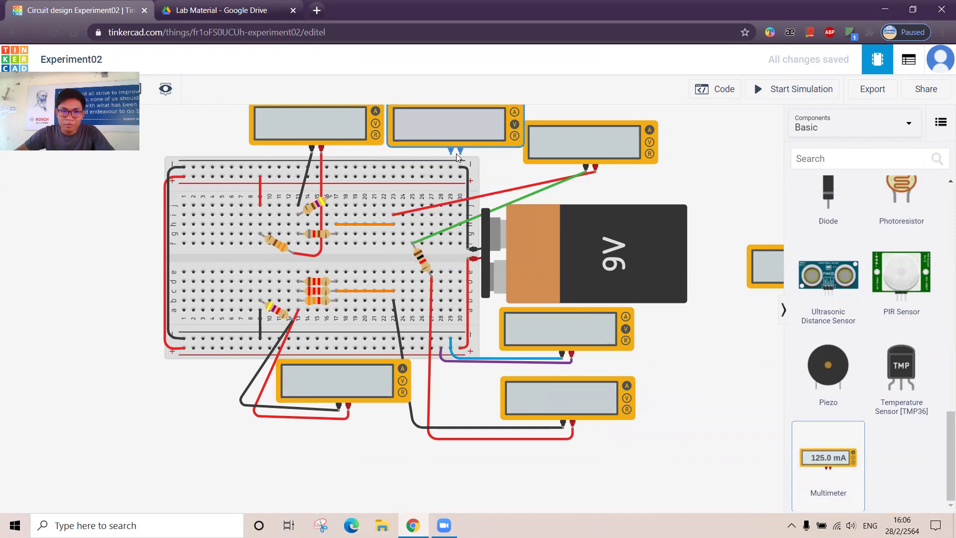
click(103, 277)
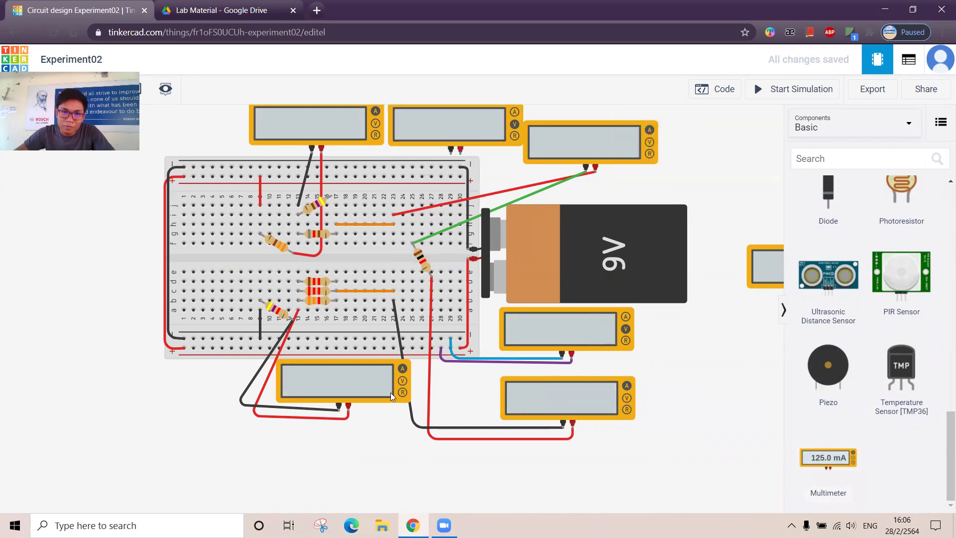
scroll(670, 431, up, 1)
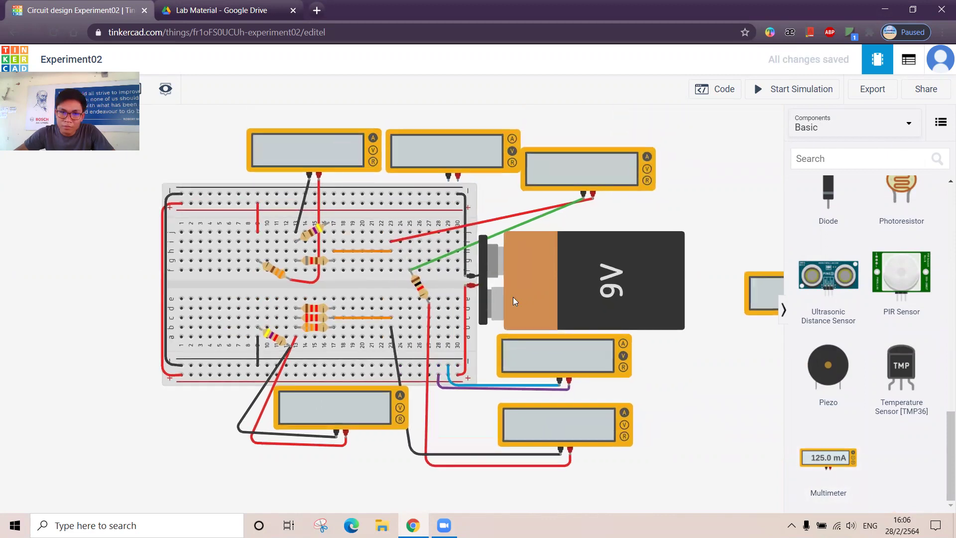
click(483, 157)
click(697, 167)
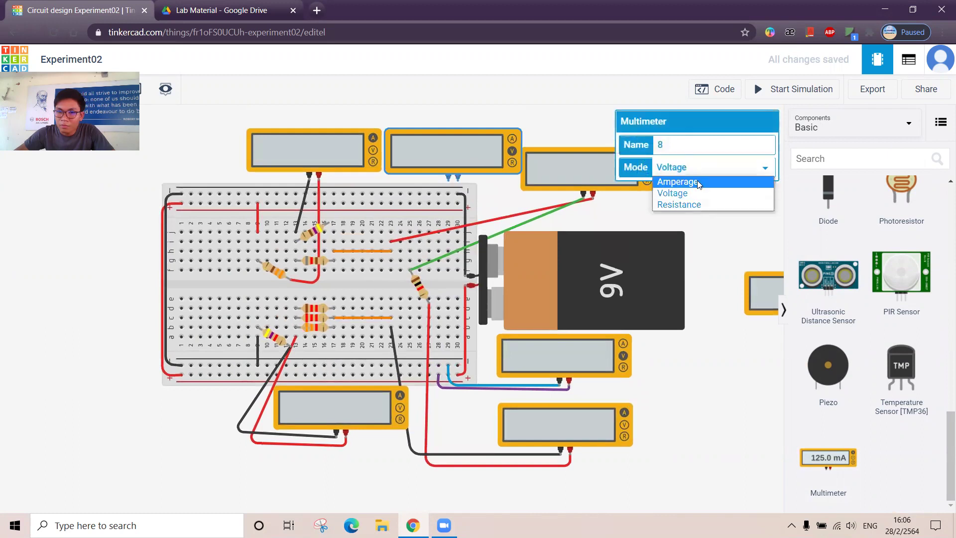
click(631, 199)
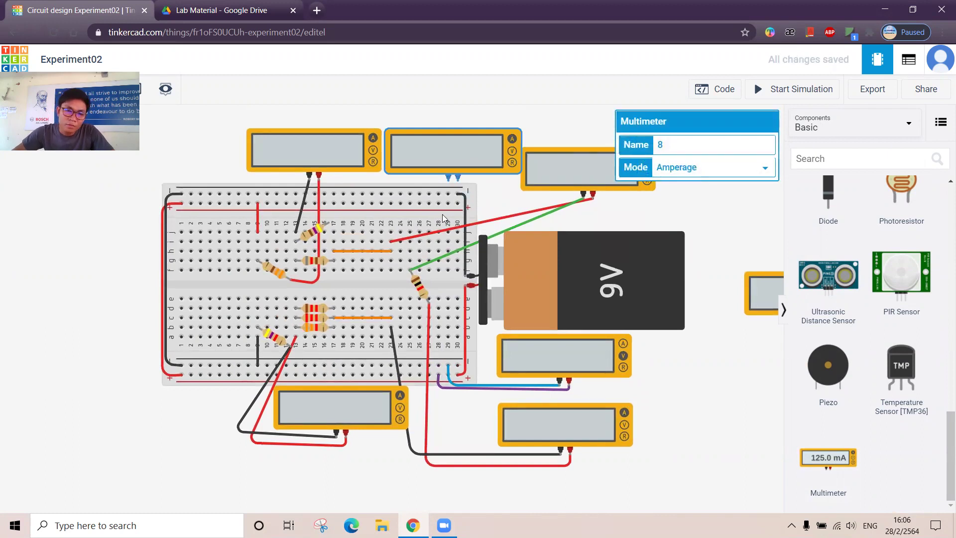
Connect the positive terminal of the middle multimeter above the breadboard to the 470 Ω resistor's free end with a red wire.
click(464, 182)
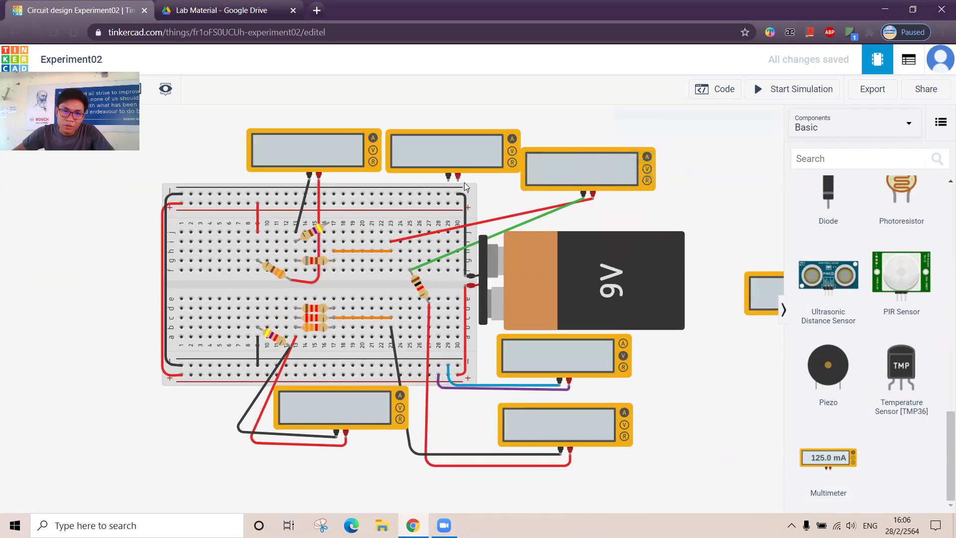
click(459, 182)
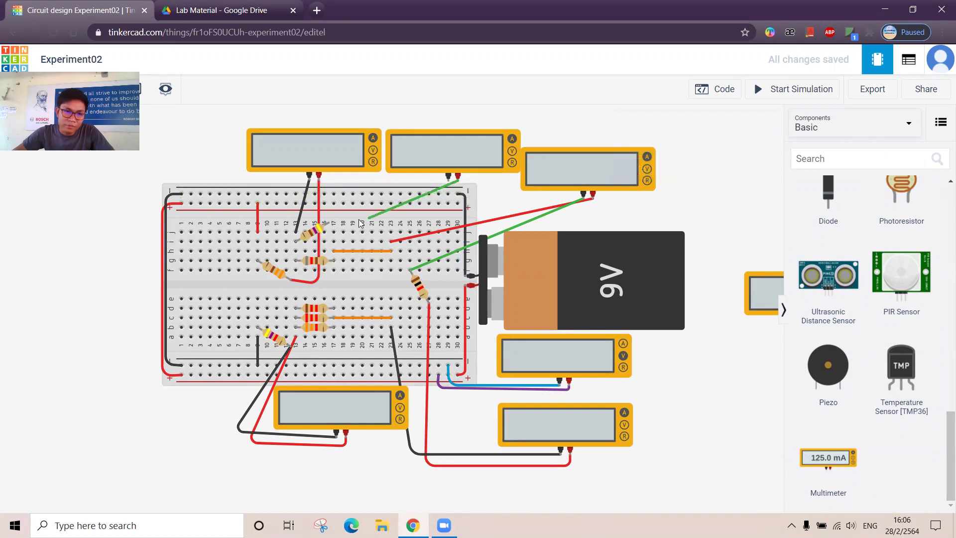
click(330, 222)
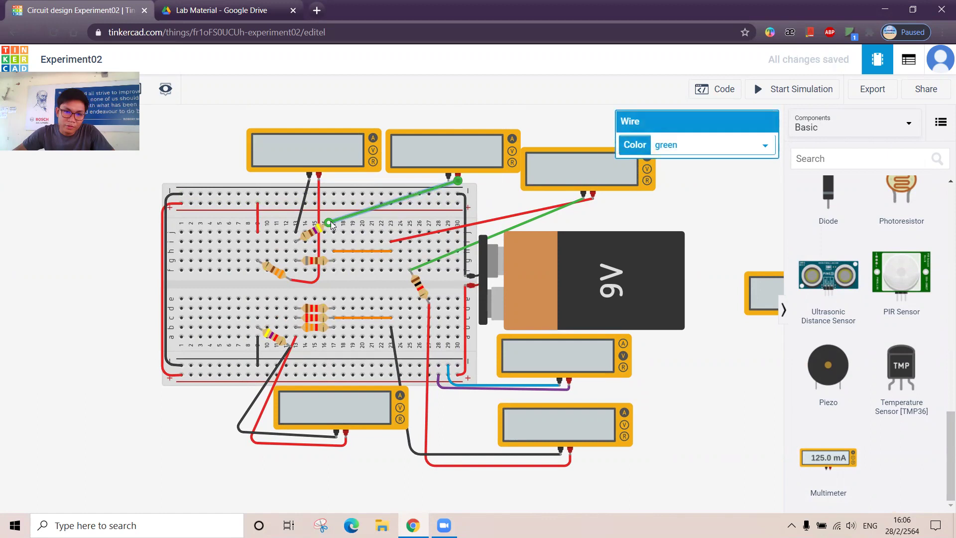
click(715, 149)
click(697, 171)
click(483, 177)
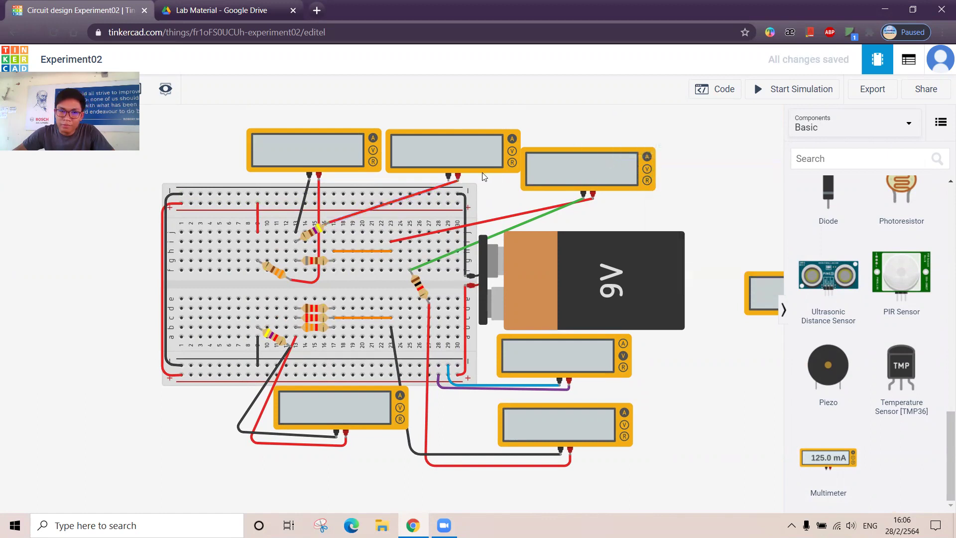
Connect the negative terminal of the same multimeter to breadboard hole i17 with a green wire.
click(449, 181)
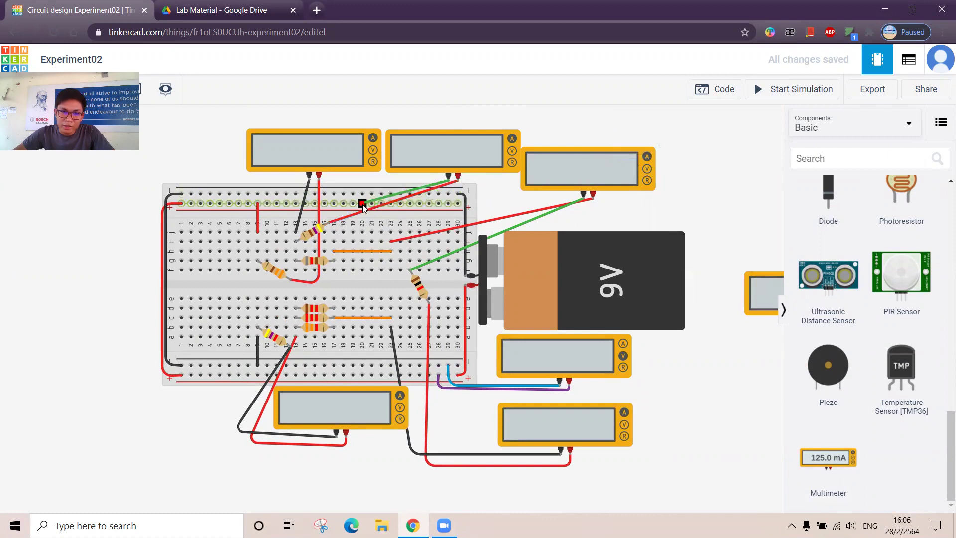
click(334, 242)
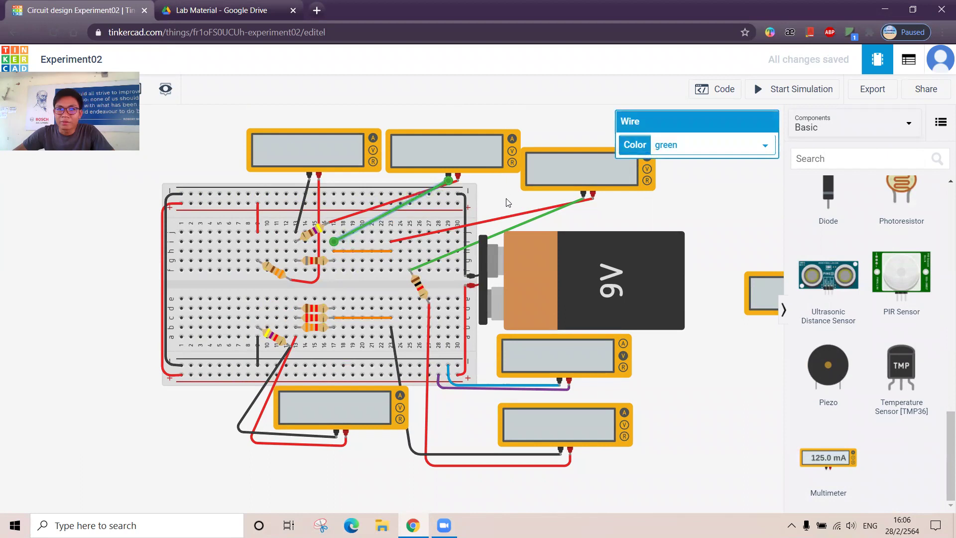
click(672, 214)
Angle the 820 Ω resistor downward with one end in g13 and the other end off the breadboard holes.
click(320, 262)
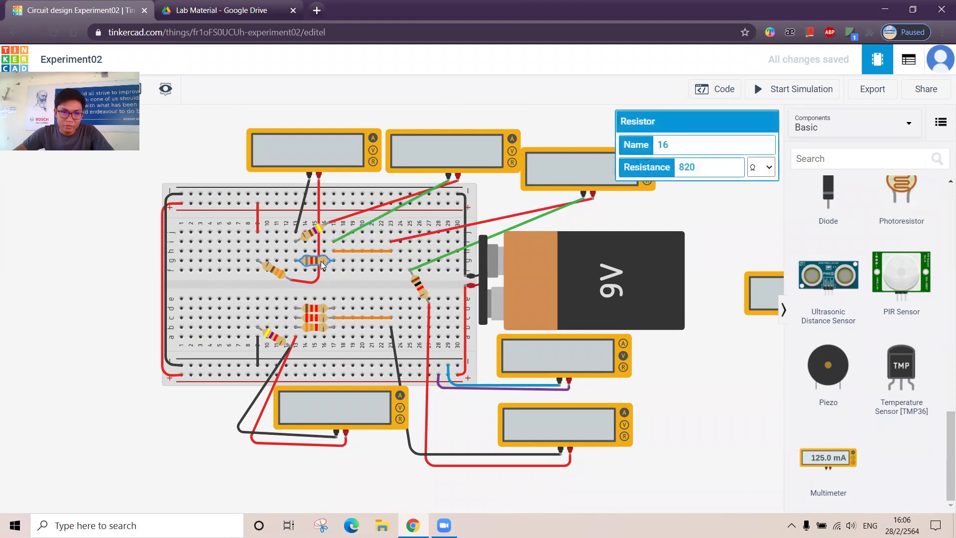
click(318, 261)
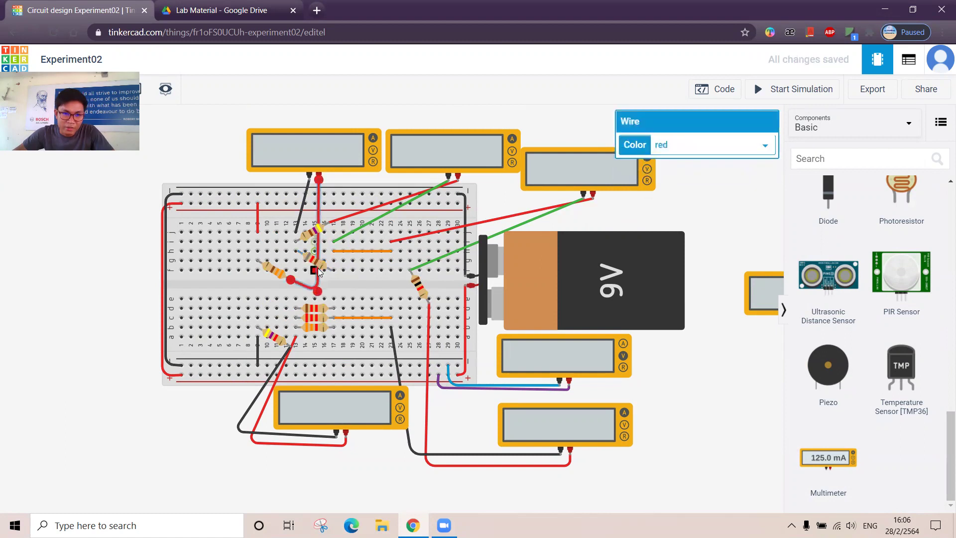
click(313, 263)
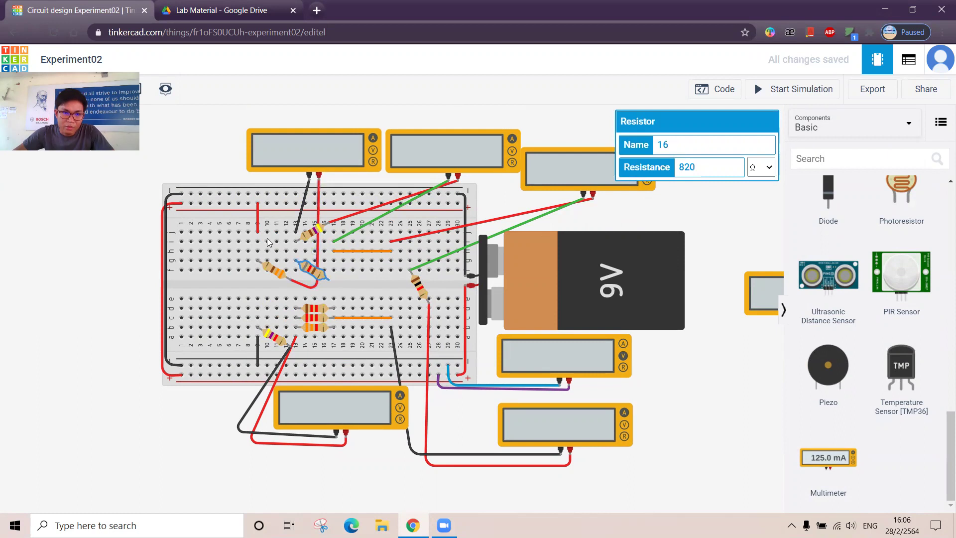
Add a multimeter over the left edge of the breadboard, beside its upper half.
drag(821, 456, 127, 278)
drag(148, 280, 168, 281)
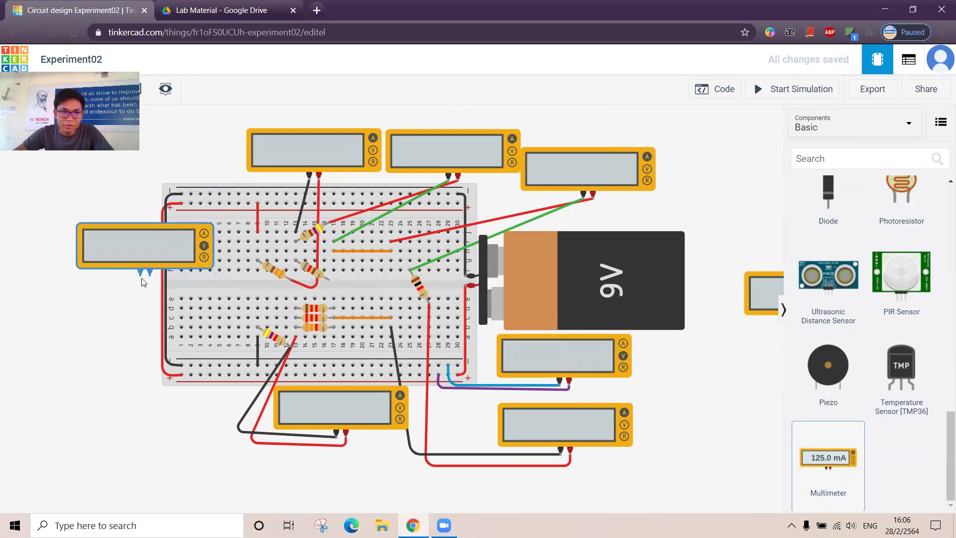
click(115, 308)
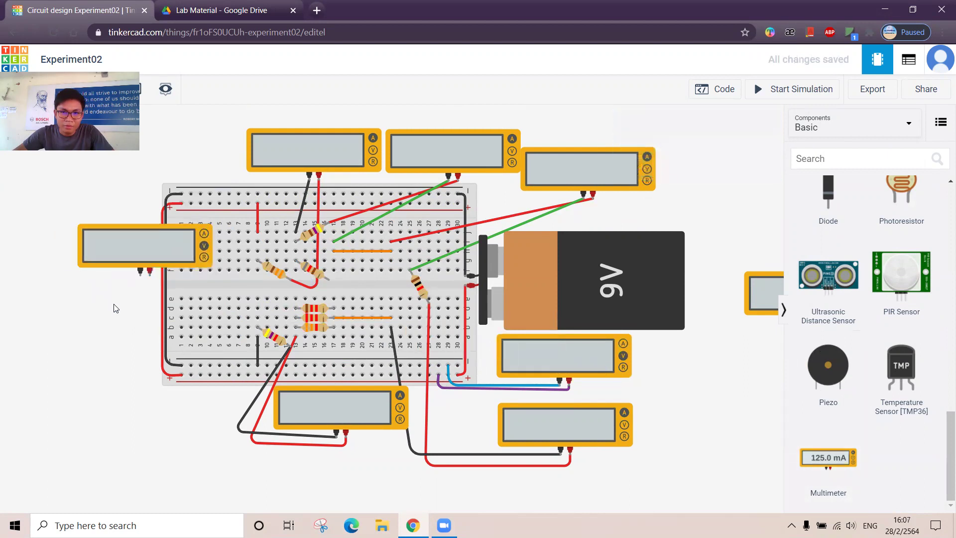
Connect the new multimeter's positive terminal to the free end of the 820 Ω resistor with a red wire.
click(150, 274)
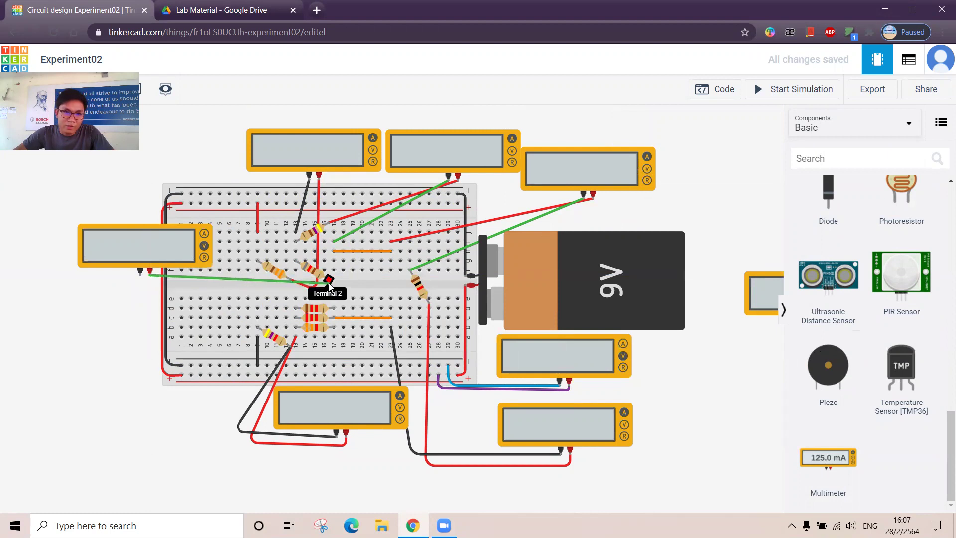
click(329, 279)
click(684, 145)
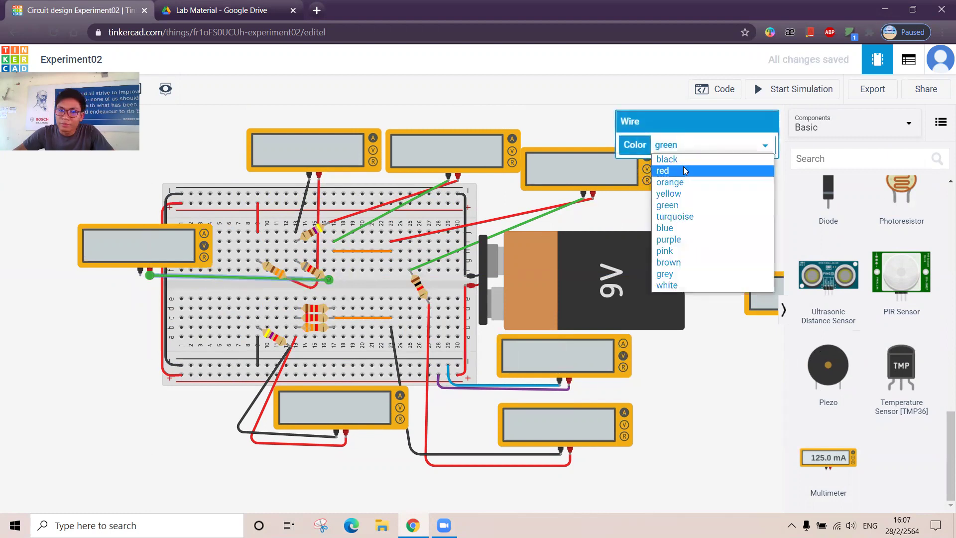
click(683, 170)
Route a bent green wire from the same multimeter's negative terminal to breadboard hole f17.
click(140, 272)
click(142, 293)
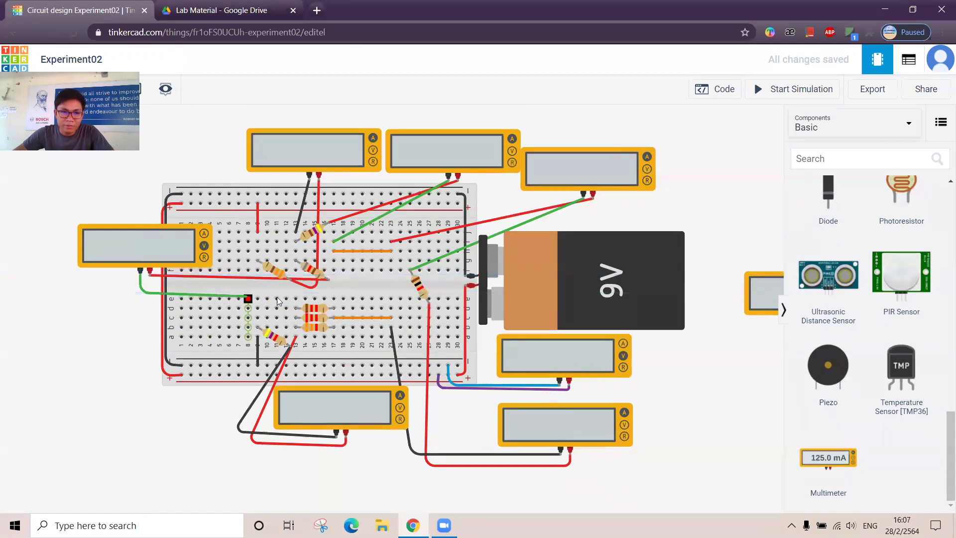
click(350, 286)
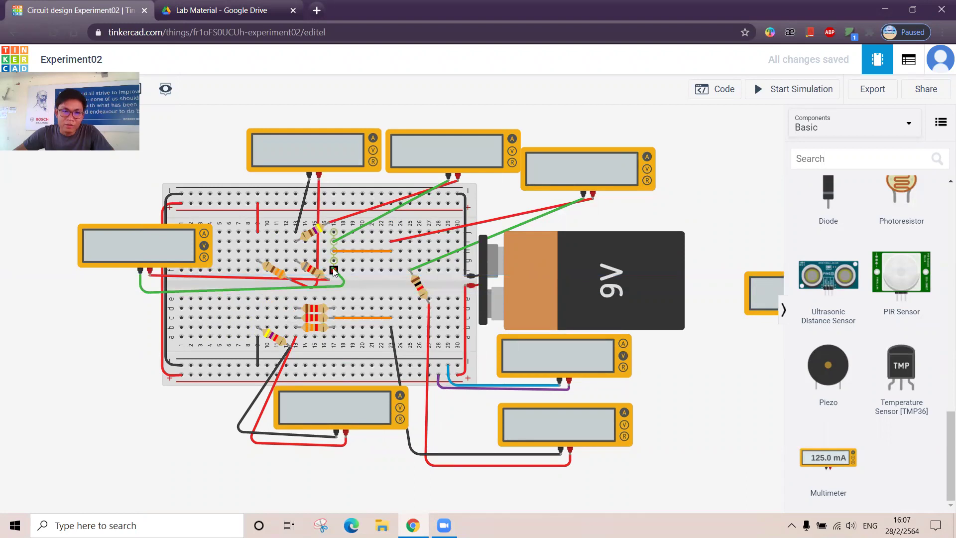
click(333, 270)
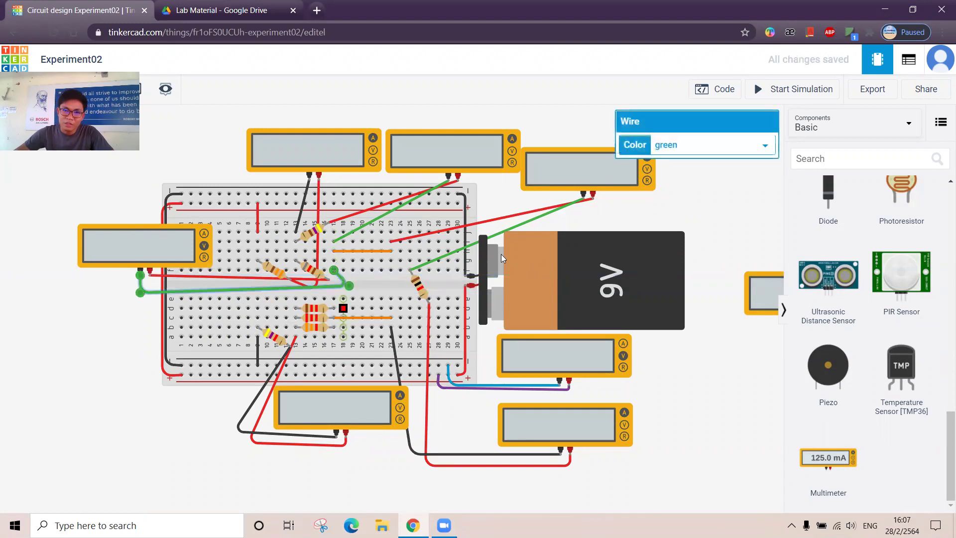
click(694, 204)
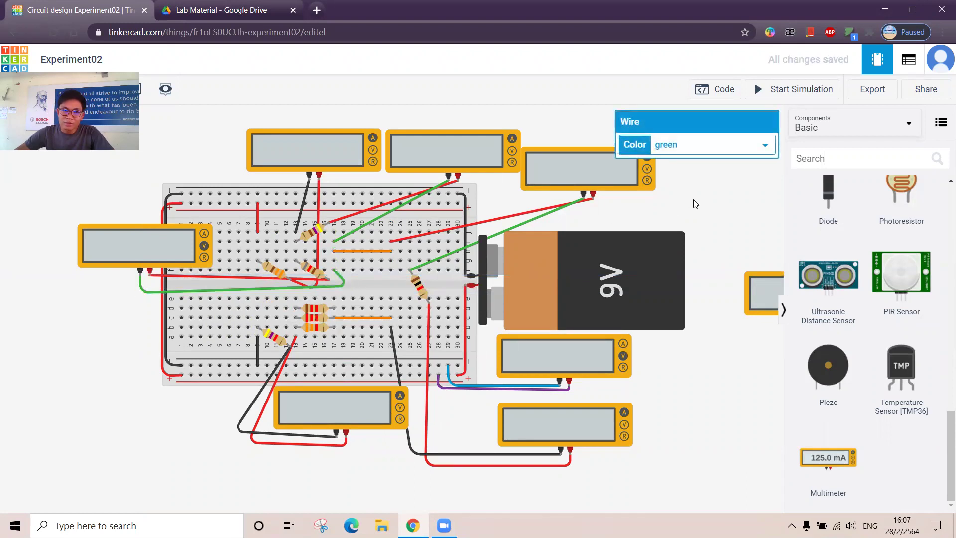
Angle the 1200 Ω resistor upward with one end in d13 and the other end off the breadboard holes.
click(321, 311)
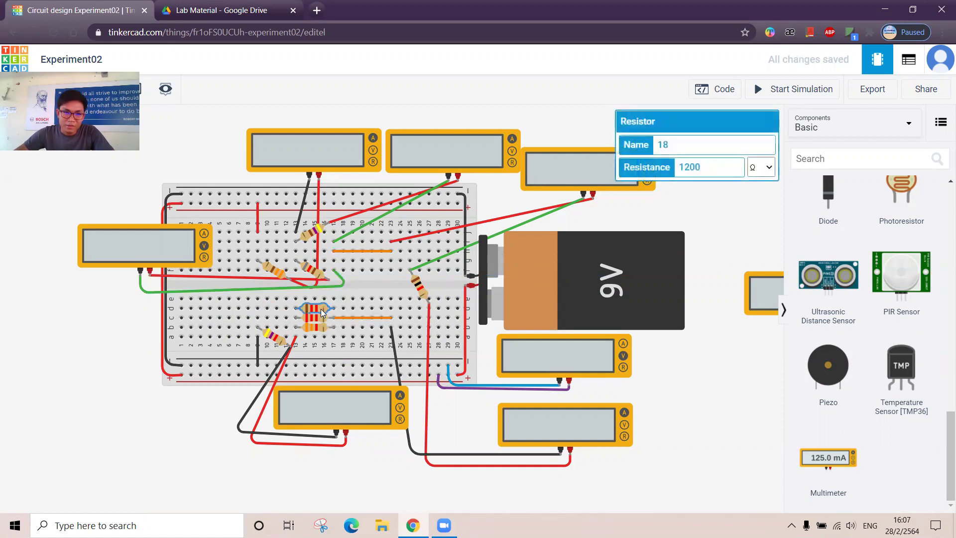
key(r)
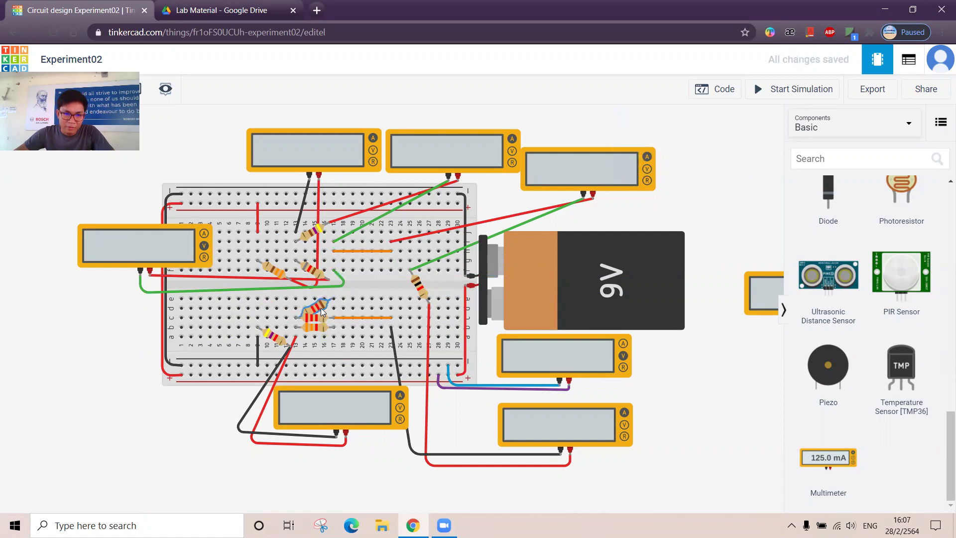
drag(321, 308, 319, 303)
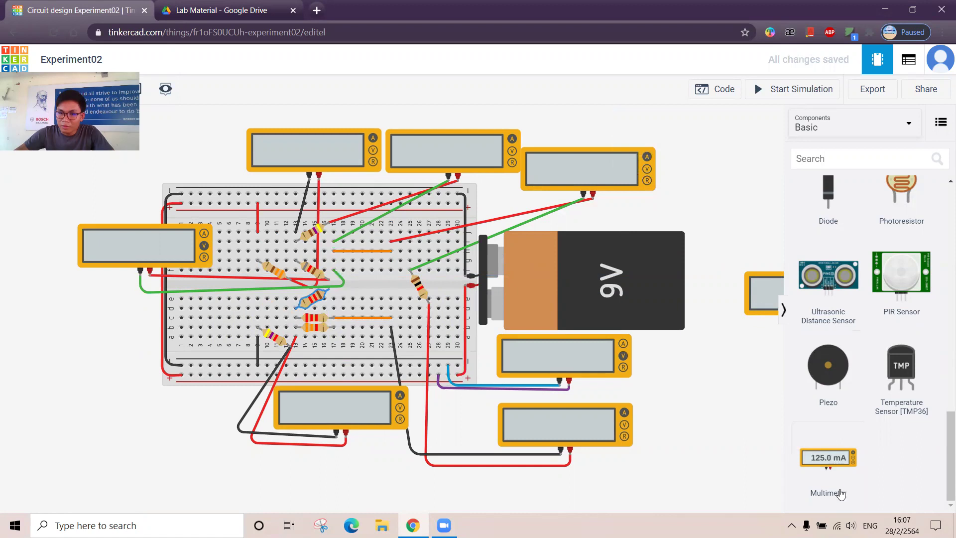
Add a multimeter below the one left of the breadboard and connect its positive terminal to hole e17 with a red wire.
drag(801, 467, 133, 391)
click(137, 384)
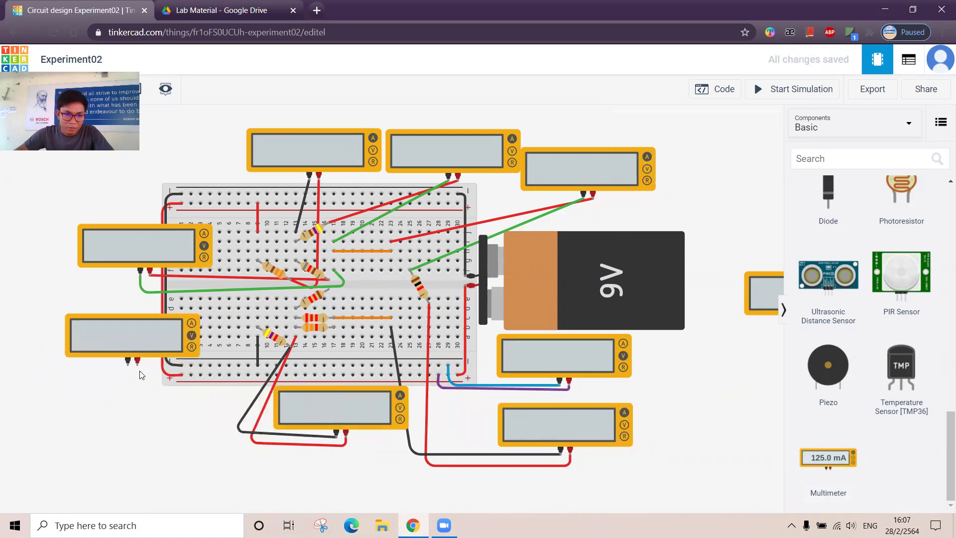
click(137, 361)
click(298, 331)
drag(304, 332, 334, 301)
click(686, 145)
click(686, 170)
click(120, 292)
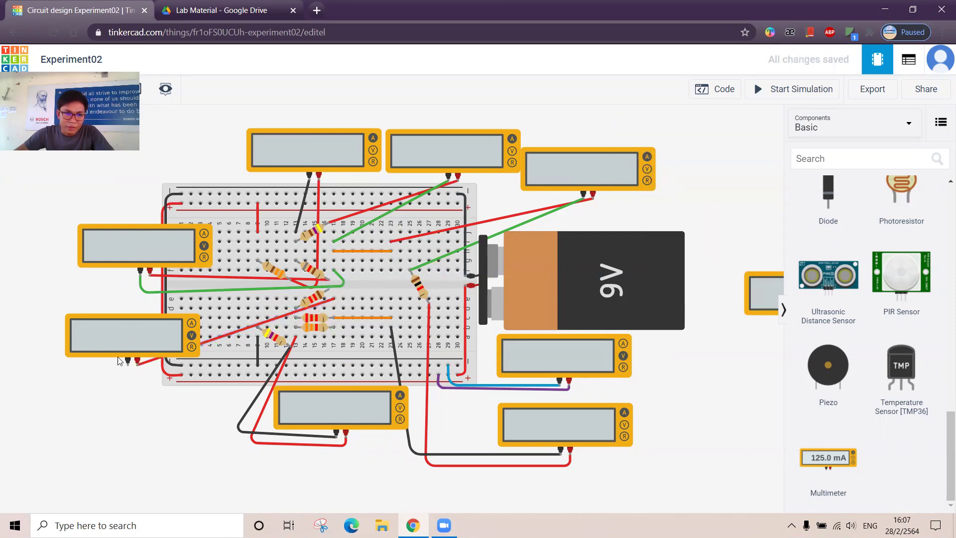
Route a bent green wire from the lower-left multimeter's negative terminal to the free end of the 1200 Ω resistor.
click(133, 377)
click(153, 409)
click(297, 295)
drag(299, 296, 330, 292)
click(328, 291)
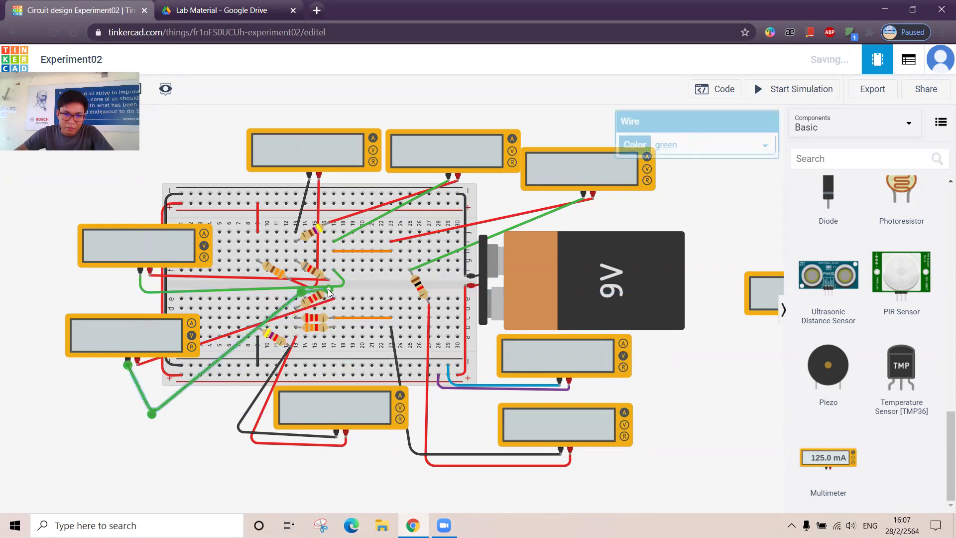
click(694, 150)
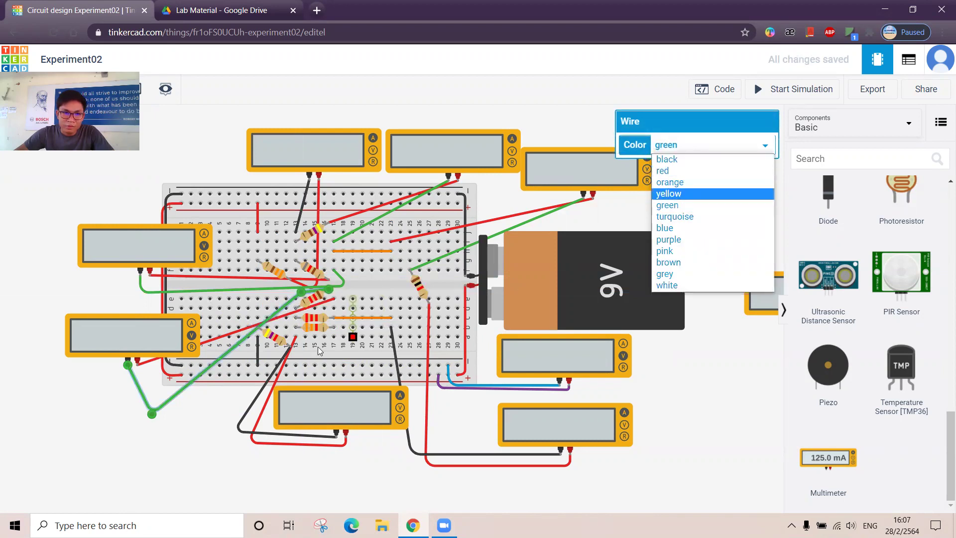
click(82, 297)
click(87, 297)
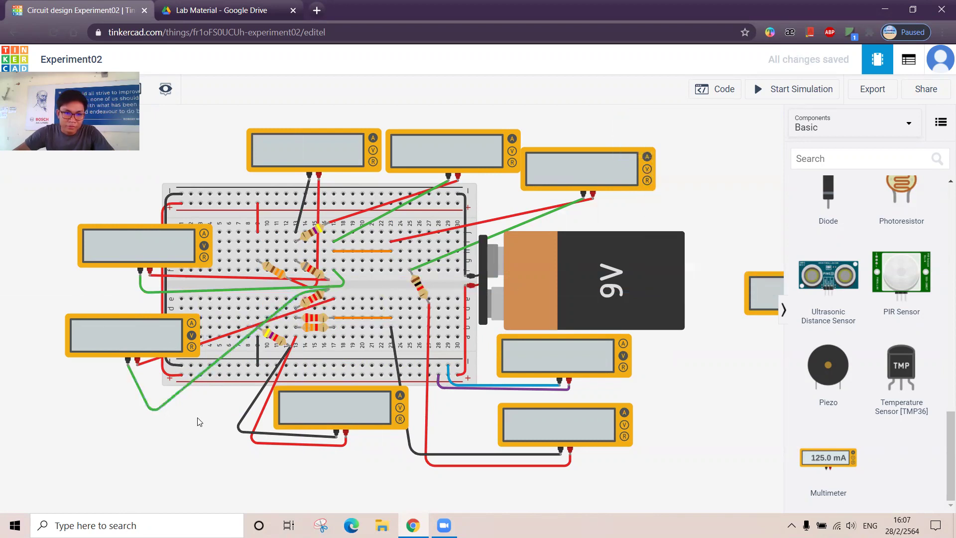
Shift the lower-left multimeter slightly up and outward, and set both multimeters left of the breadboard to Amperage mode.
drag(116, 340, 97, 327)
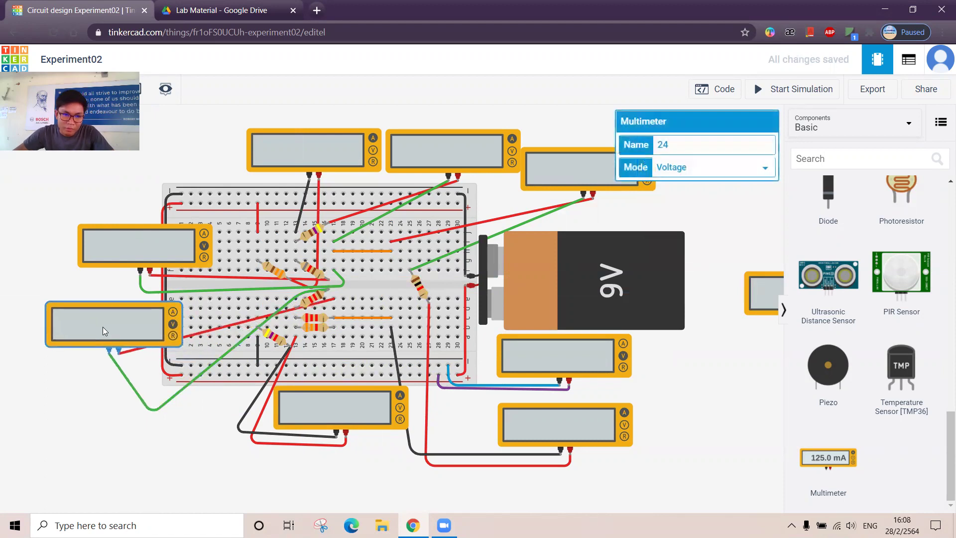
click(669, 167)
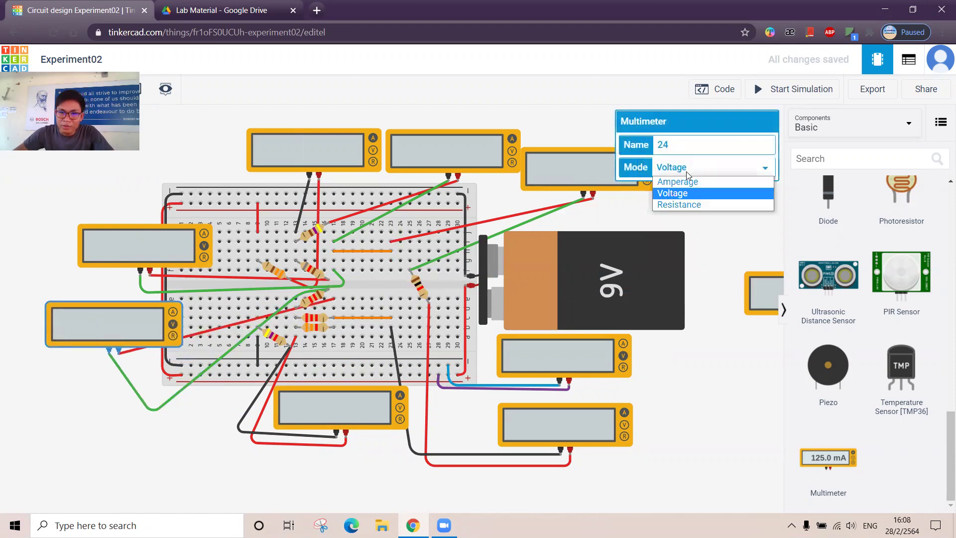
click(662, 181)
click(209, 257)
click(669, 167)
click(677, 181)
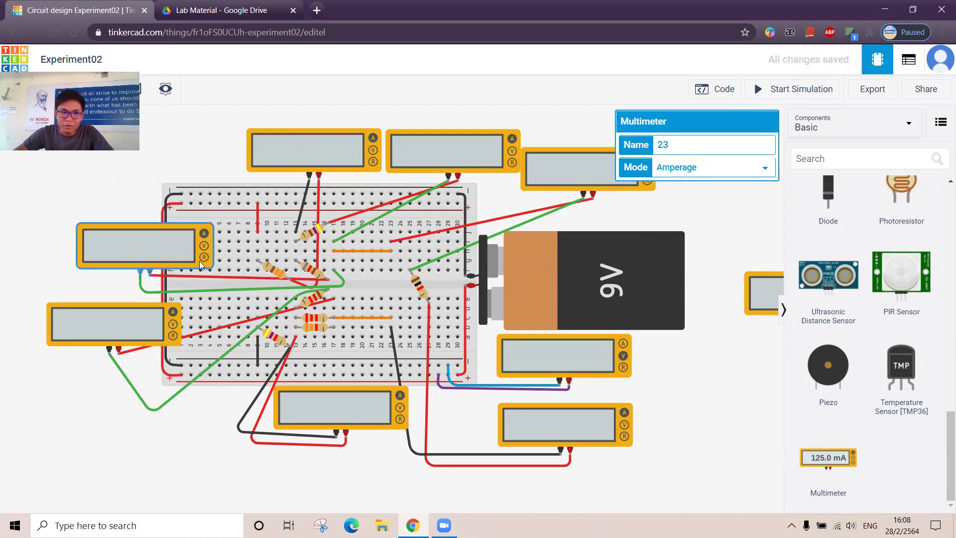
click(119, 186)
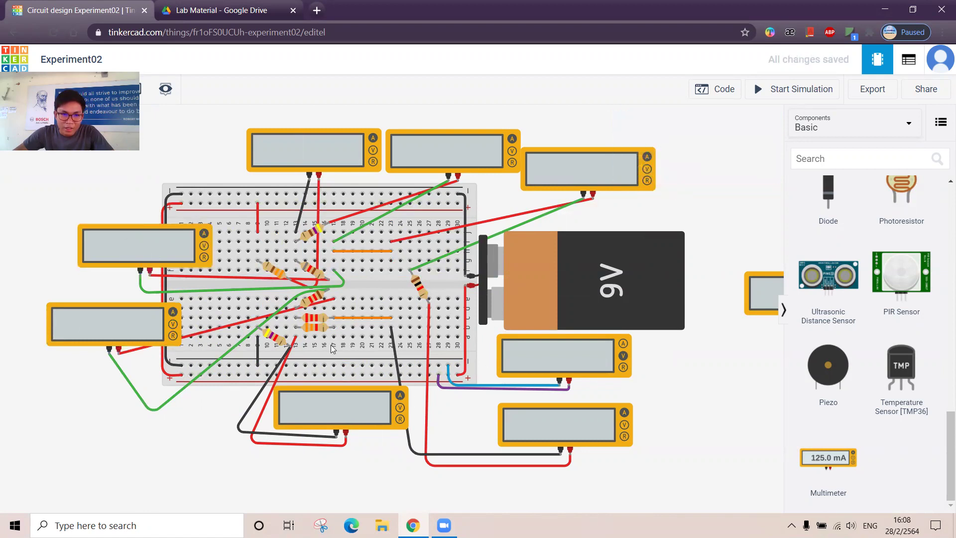
Angle the 3300 Ω resistor downward with one end in b13 and the other end off the breadboard holes.
click(320, 329)
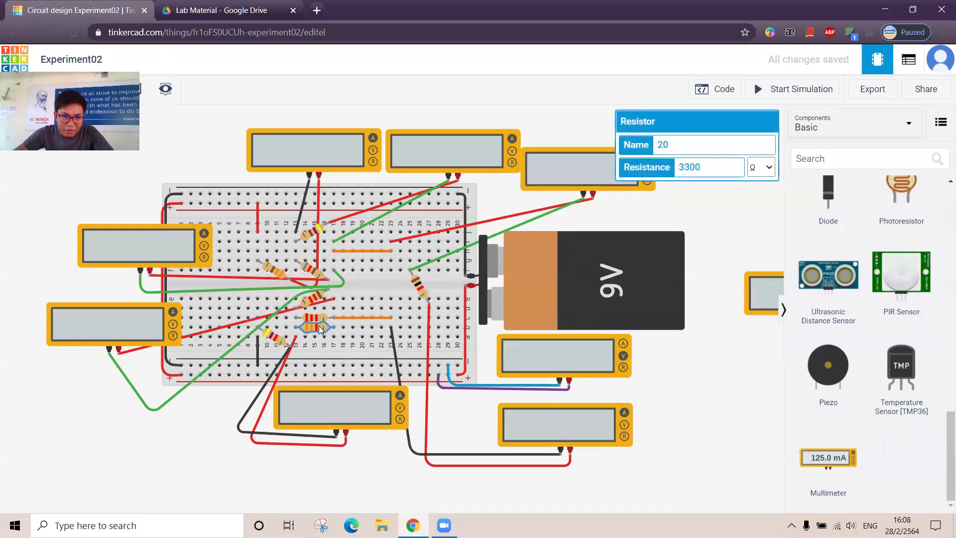
key(r)
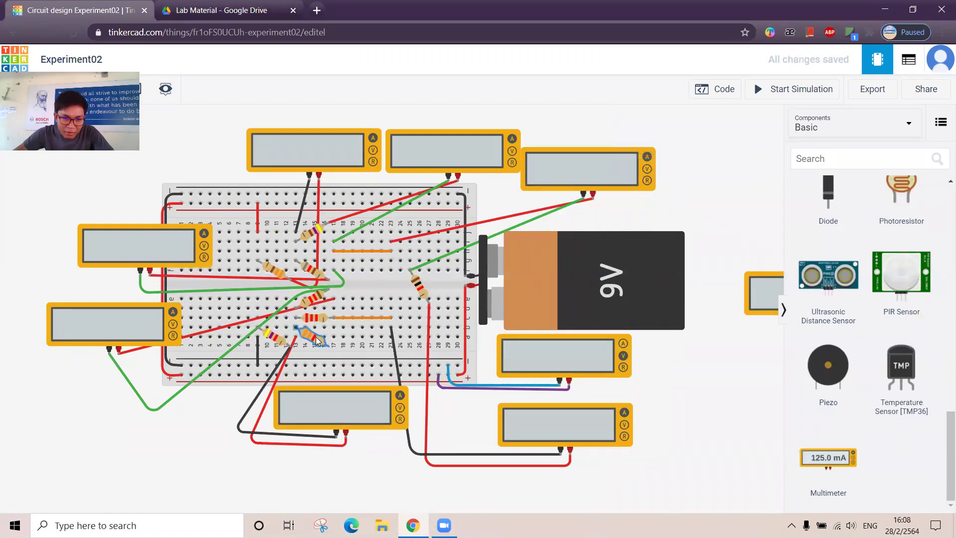
key(r)
Add a multimeter on top of the 9V battery and set its mode to Amperage.
drag(832, 472, 572, 304)
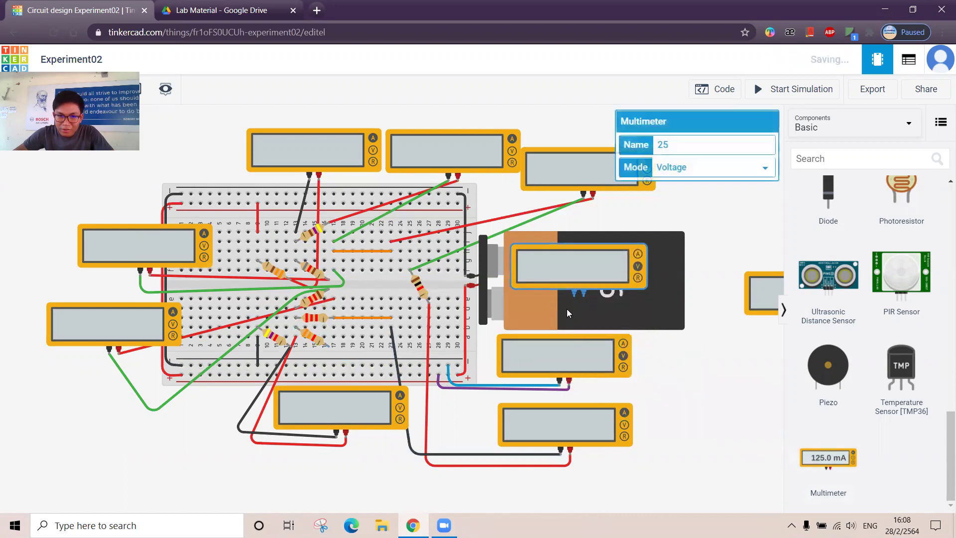
click(687, 373)
drag(587, 270, 587, 268)
click(707, 171)
click(706, 179)
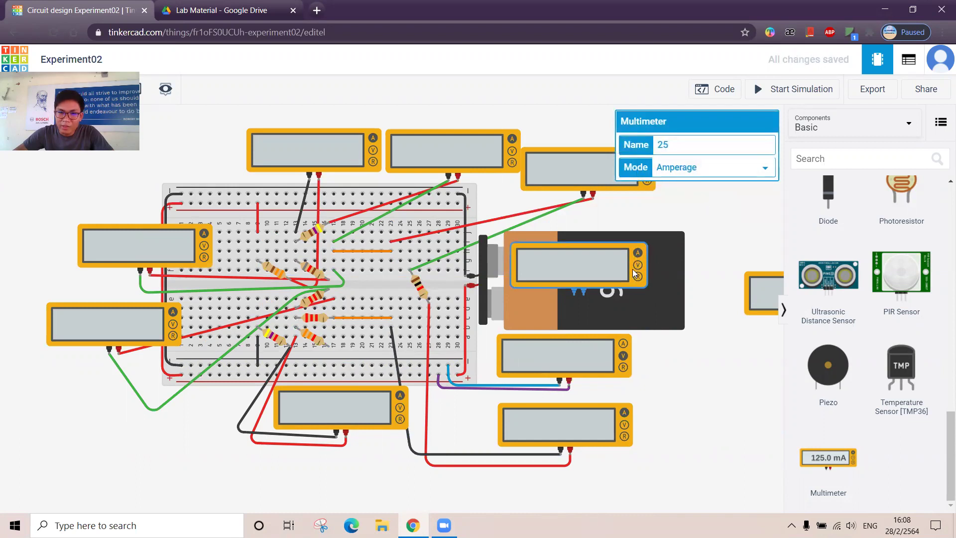
click(728, 226)
Wire the positive terminal of the multimeter over the 9V battery to a17 and color the wire red.
click(586, 295)
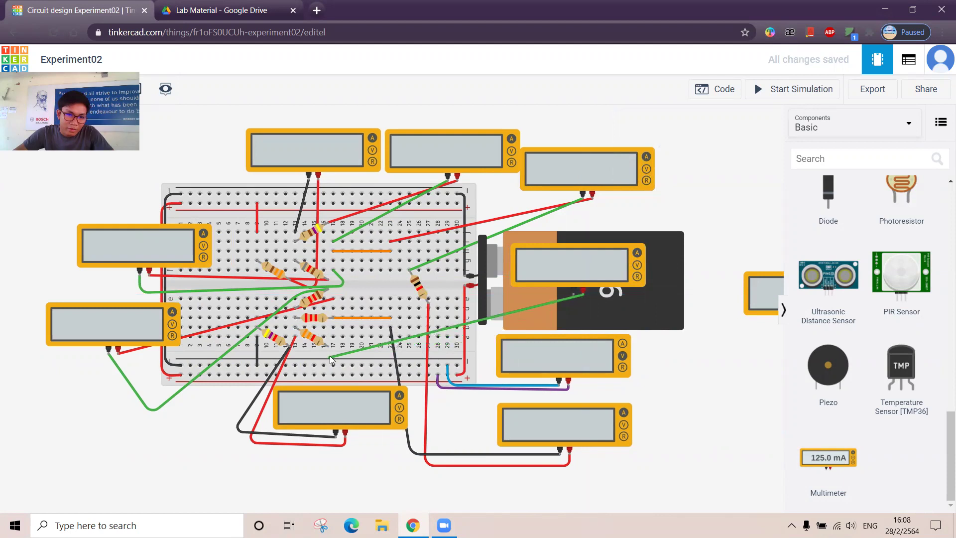
click(334, 338)
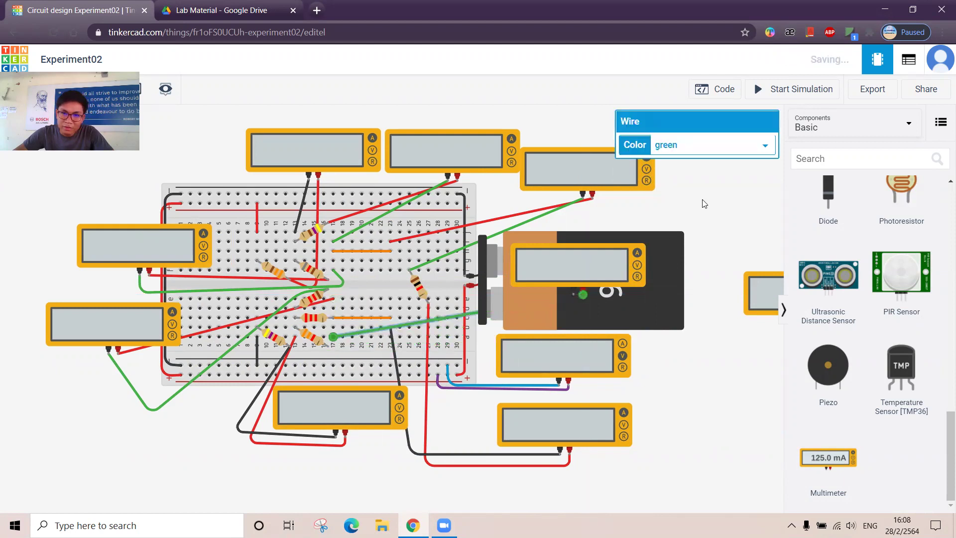
click(719, 150)
click(701, 168)
click(700, 208)
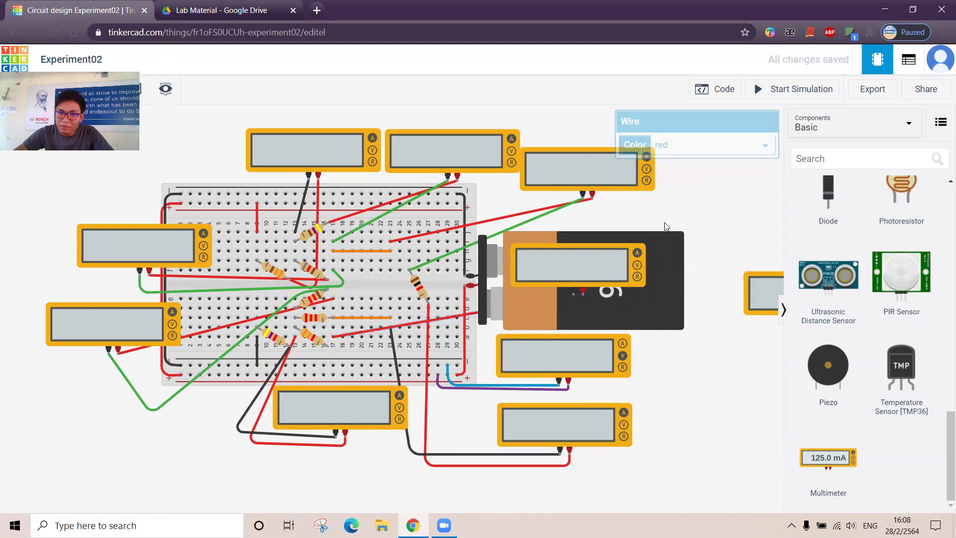
Wire that multimeter's negative terminal to the 3300 Ω resistor's free end in green, and move the multimeter above the breadboard's upper-left corner.
click(573, 293)
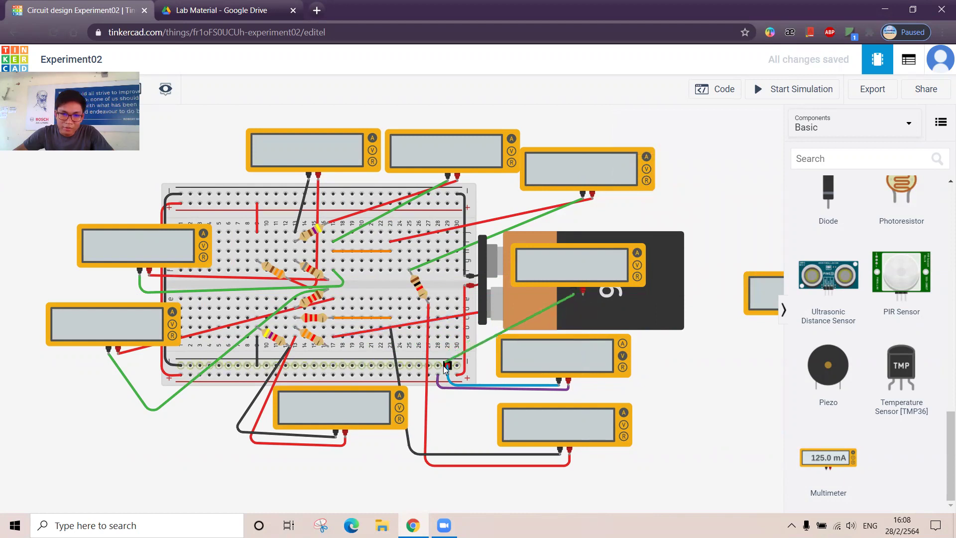
click(329, 347)
drag(601, 247, 184, 130)
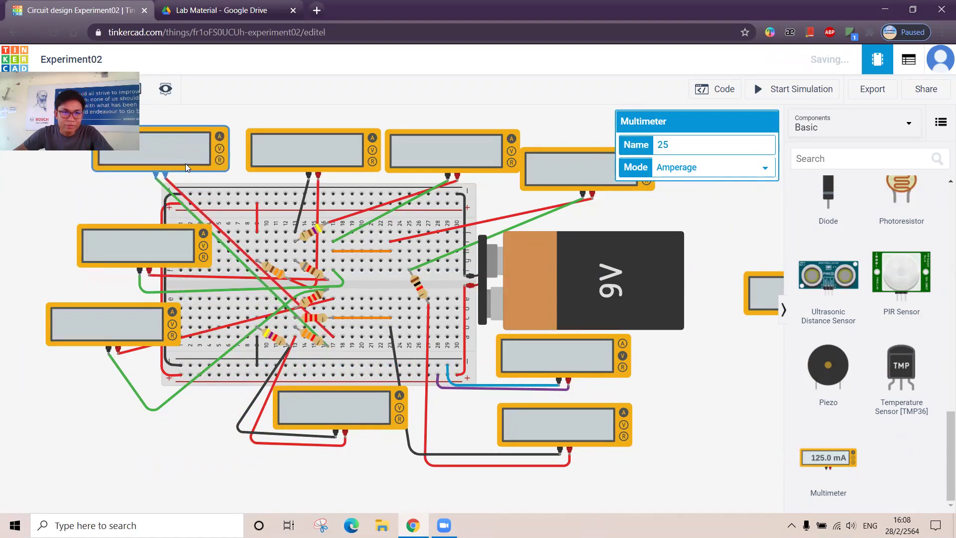
click(90, 203)
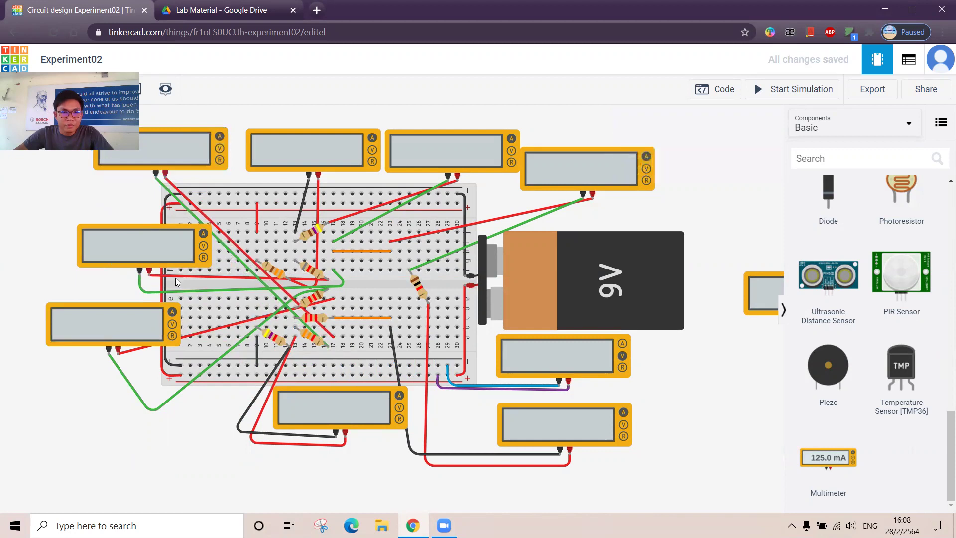
Angle the 2200 Ω resistor downward with one end in a13 and the other end off the breadboard holes.
click(326, 322)
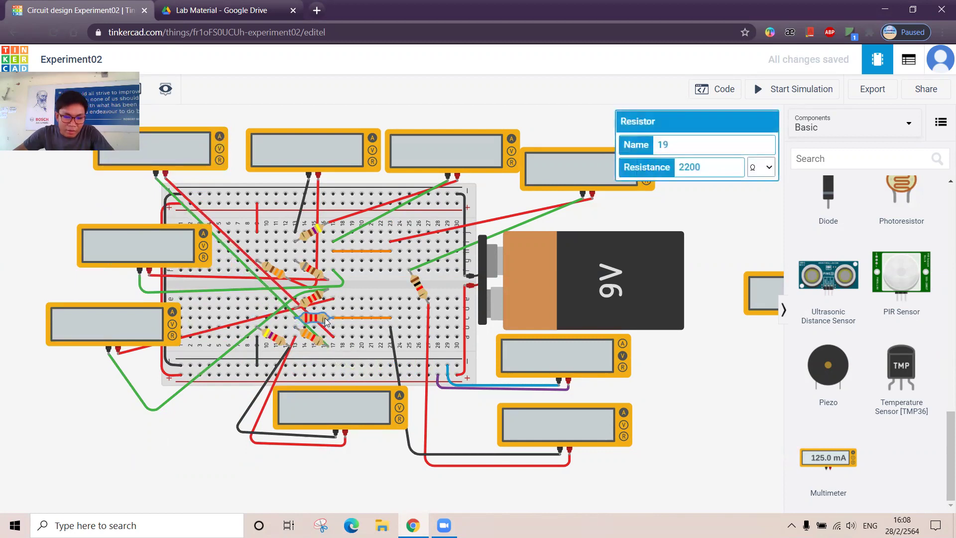
drag(326, 322, 324, 358)
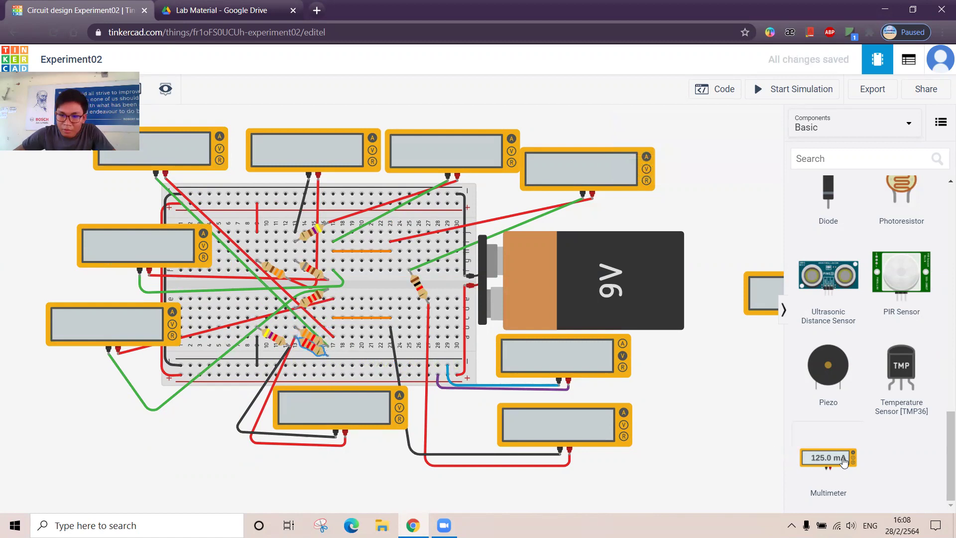
Add a multimeter below the two multimeters left of the breadboard and set its mode to Amperage.
drag(822, 462, 145, 457)
click(689, 171)
click(677, 181)
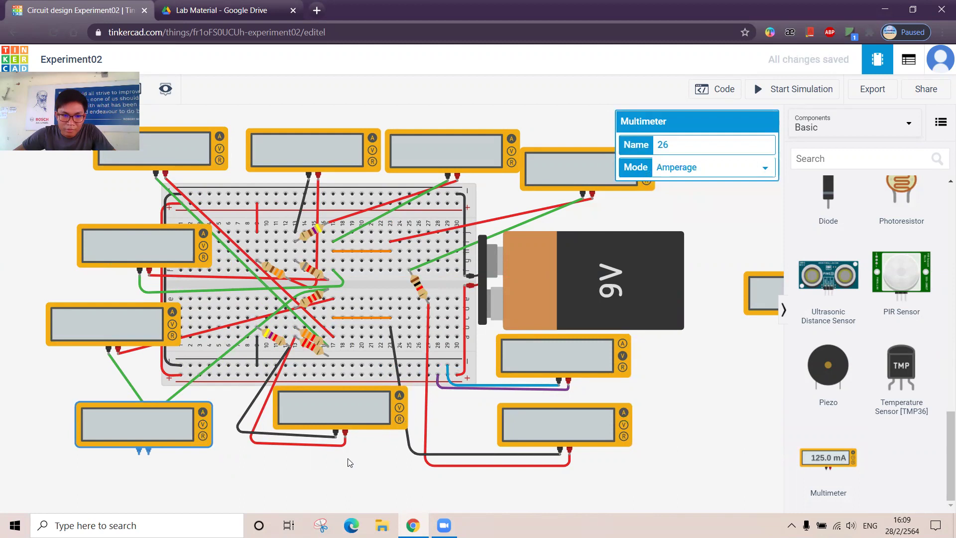
click(153, 487)
Route a bent wire from the new multimeter's positive terminal to d17 and color it red.
click(149, 450)
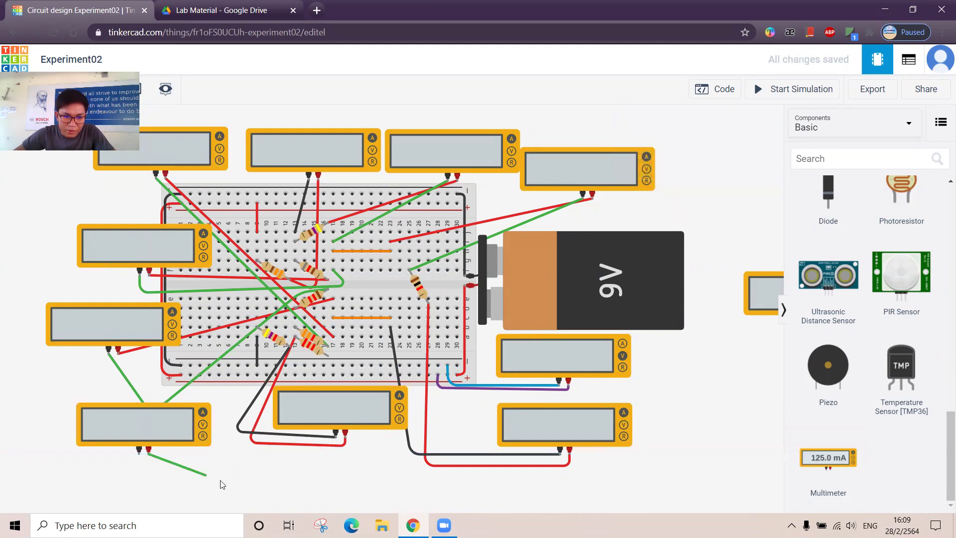
click(230, 482)
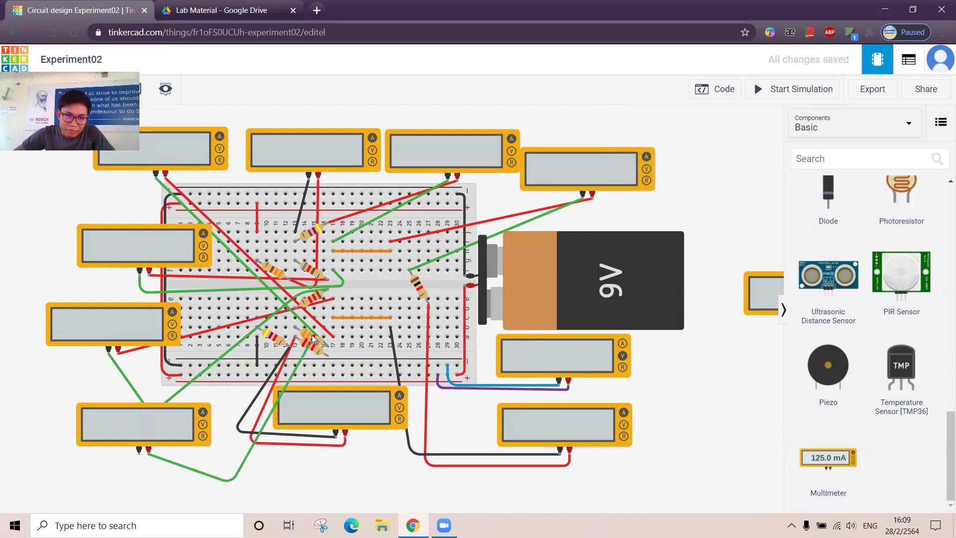
click(332, 308)
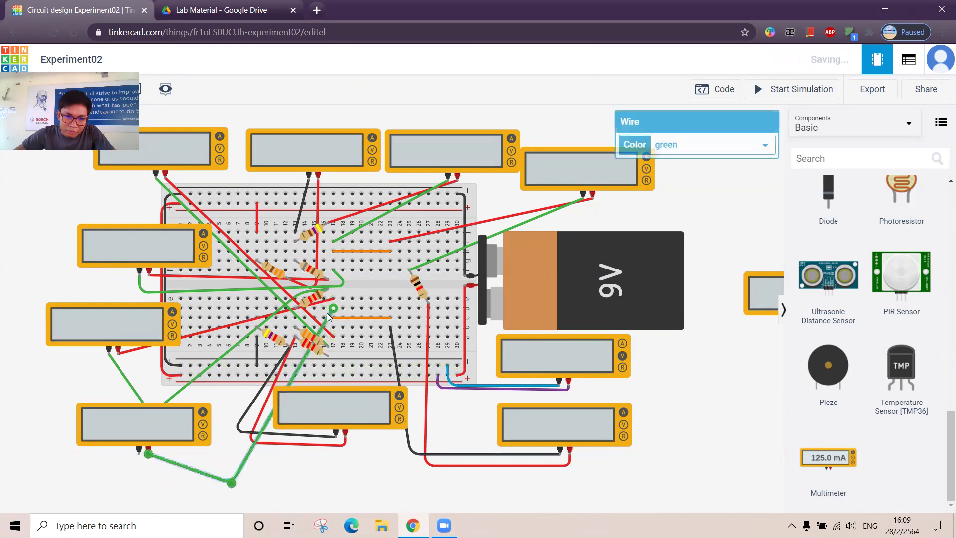
click(683, 150)
click(667, 169)
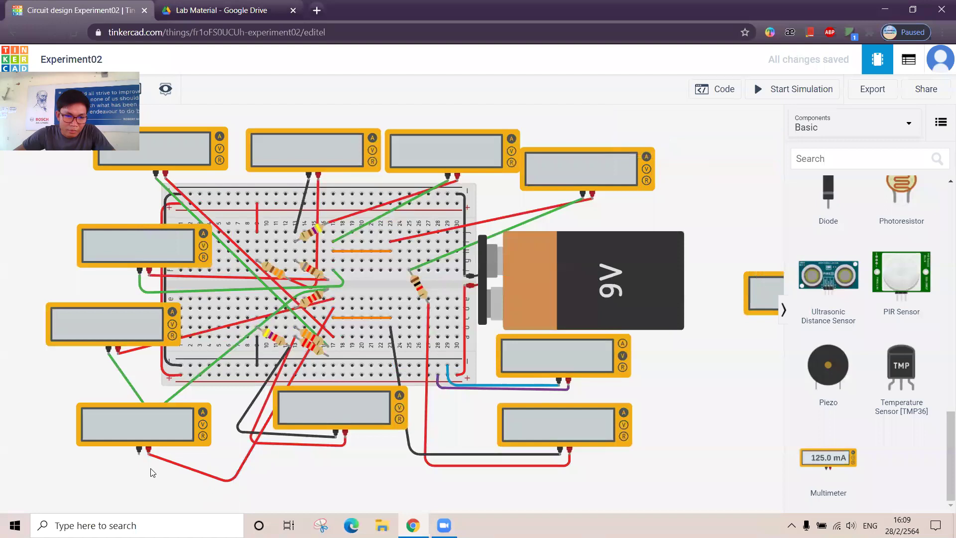
Route a green wire with two bends from the new multimeter's negative terminal to the free end of the 2200 Ω resistor.
click(139, 451)
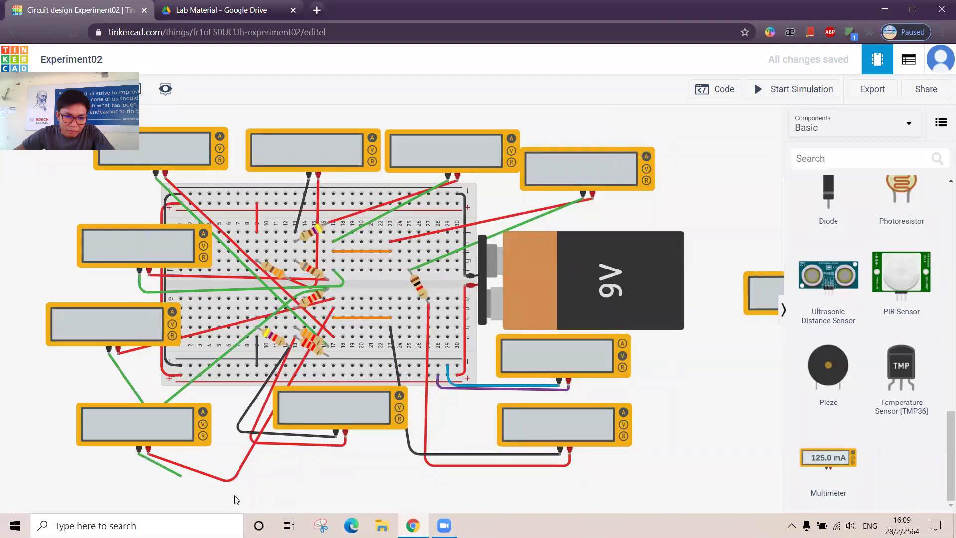
click(305, 501)
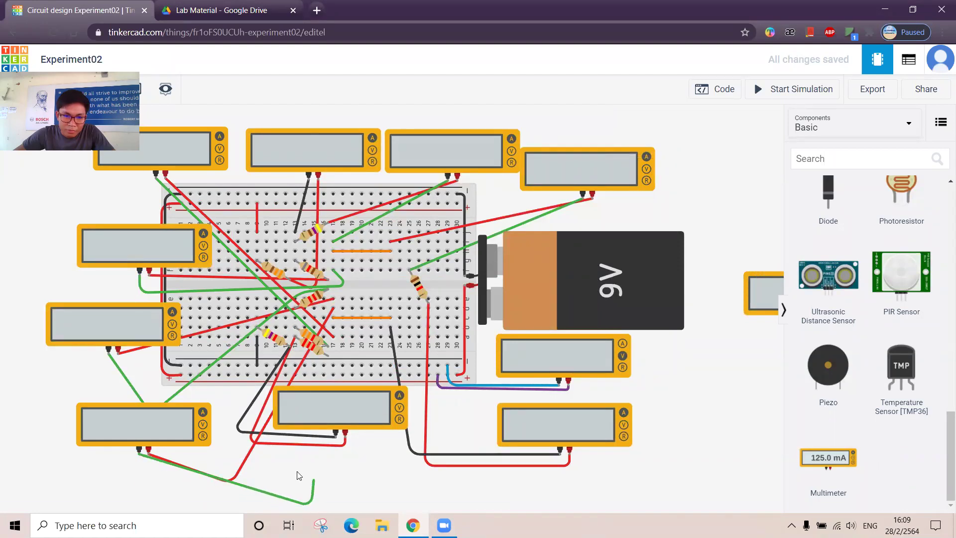
click(229, 412)
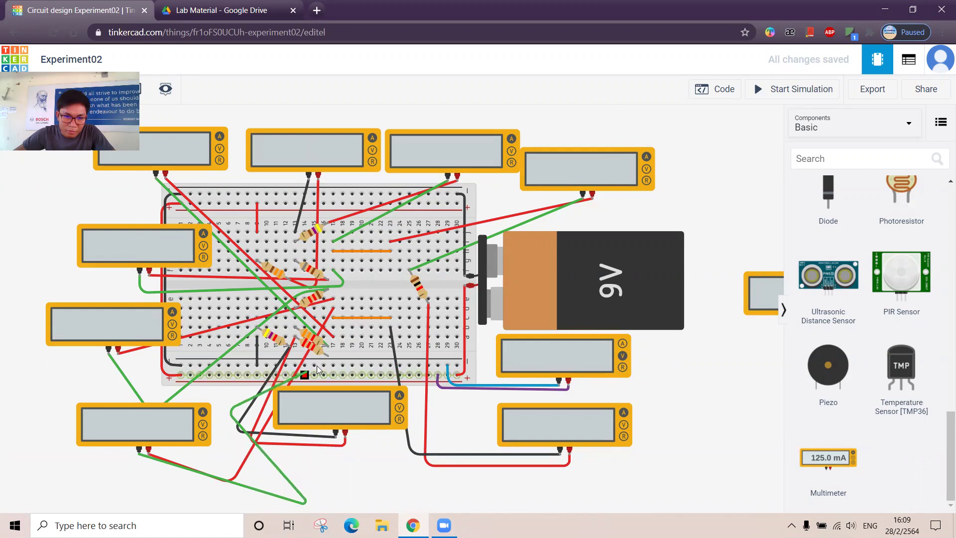
click(328, 355)
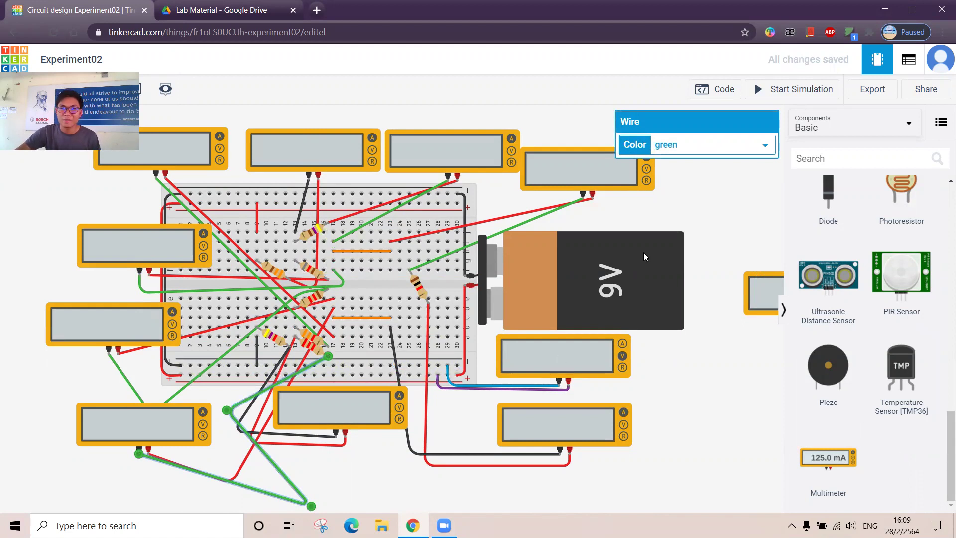
click(688, 376)
Simulate the completed circuit to read its ammeters, and switch to the lab PDF in Google Drive to compare with Figure 2.3.
scroll(687, 376, down, 1)
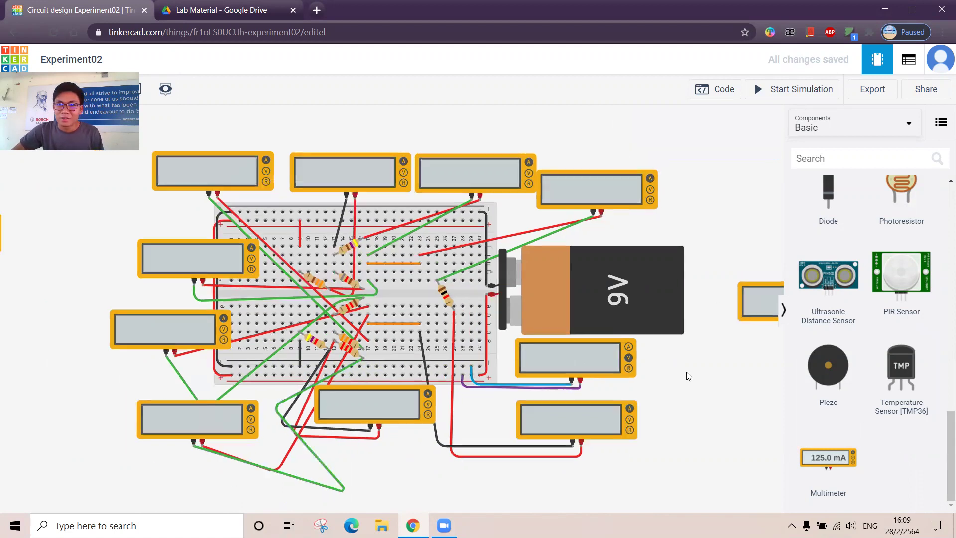
scroll(690, 368, down, 2)
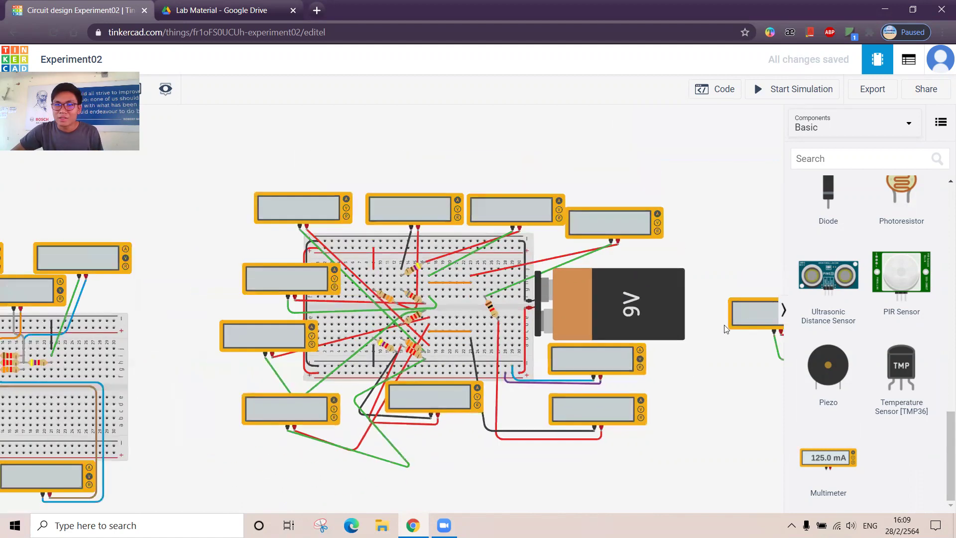
click(785, 311)
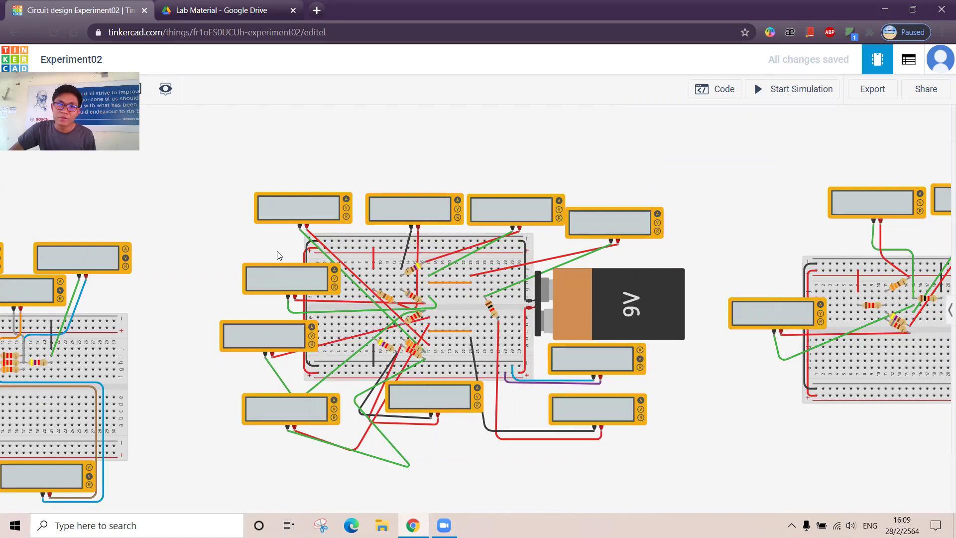
click(789, 90)
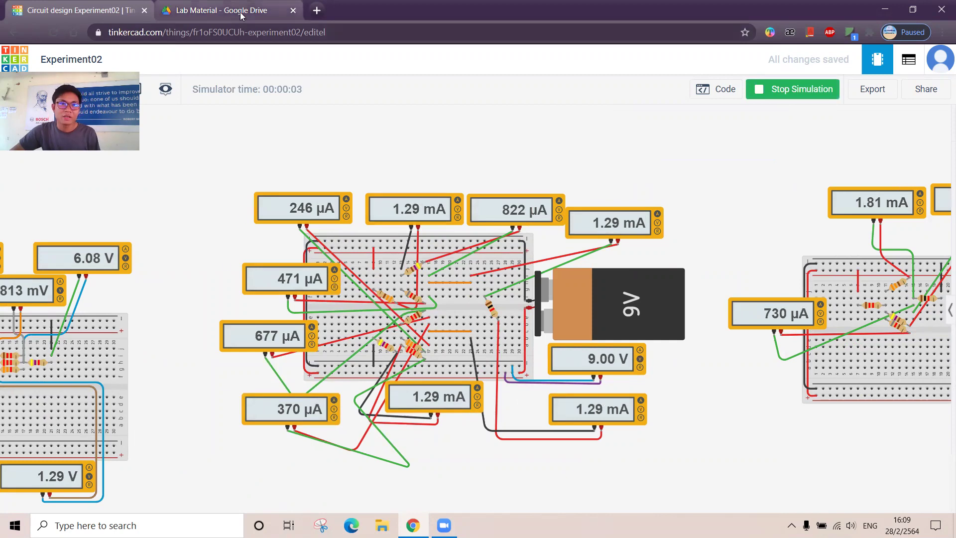
click(224, 10)
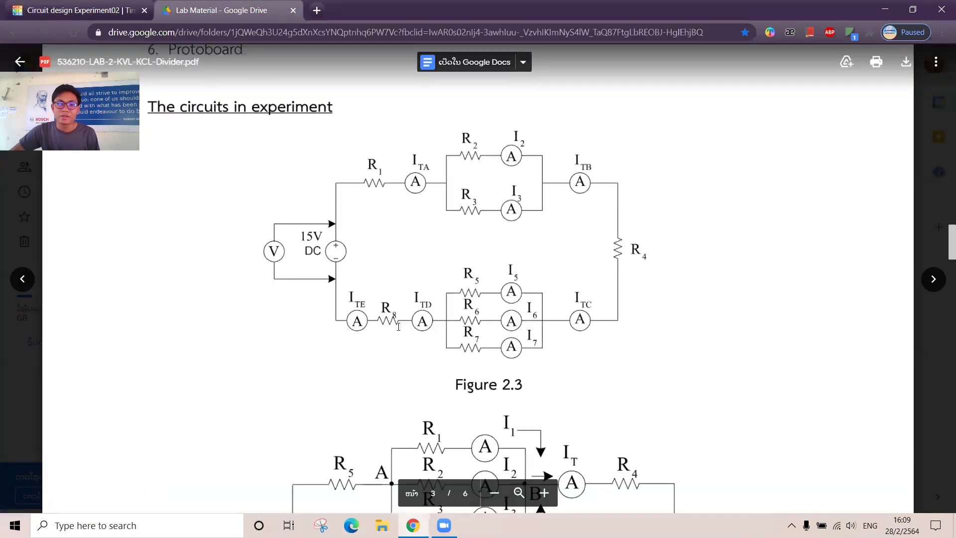
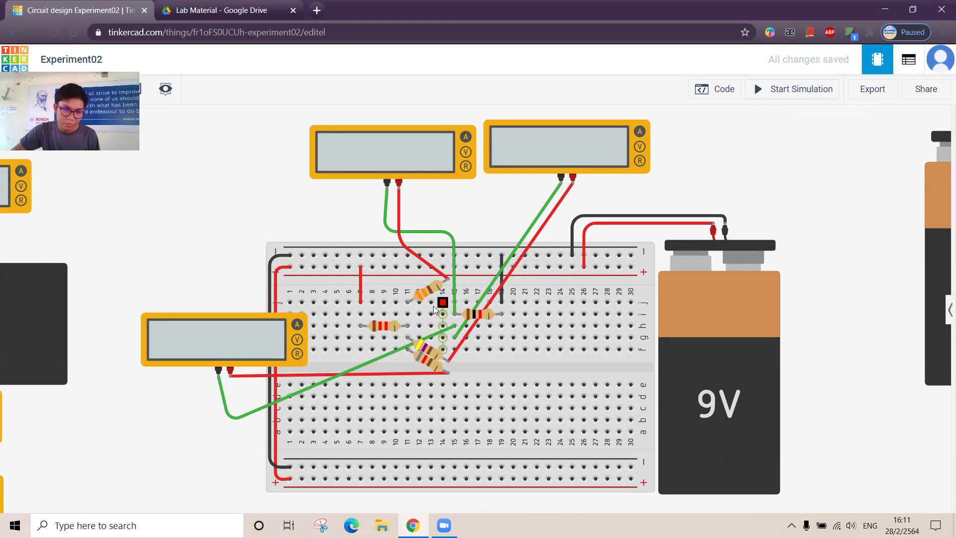
In the smaller ammeter circuit, angle the 1000 Ω resistor downward with one end in h19 and the wired end off the breadboard holes.
click(469, 317)
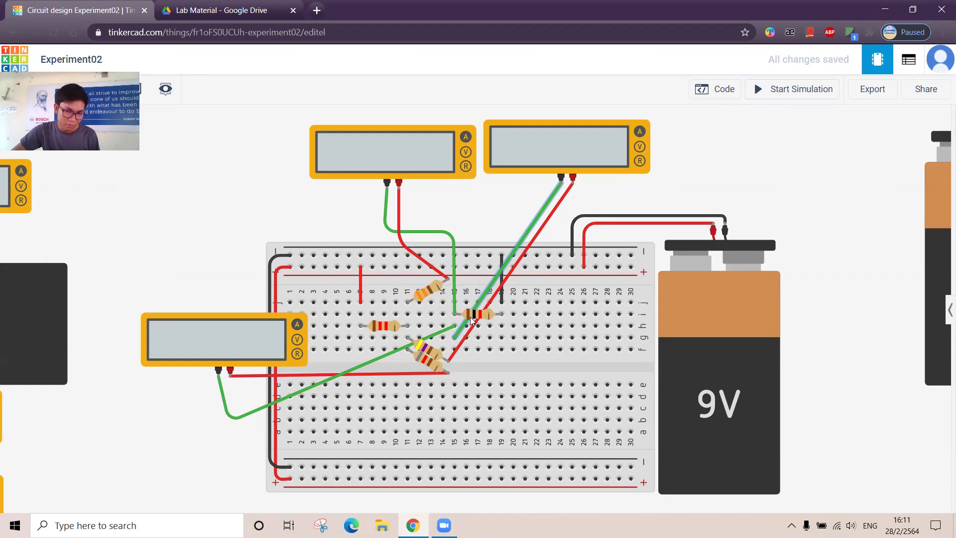
click(471, 313)
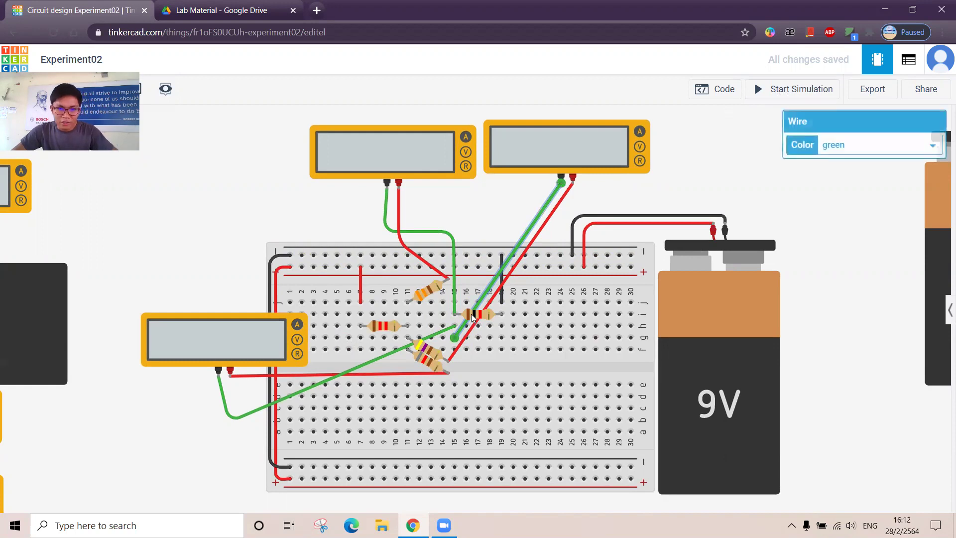
key(Escape)
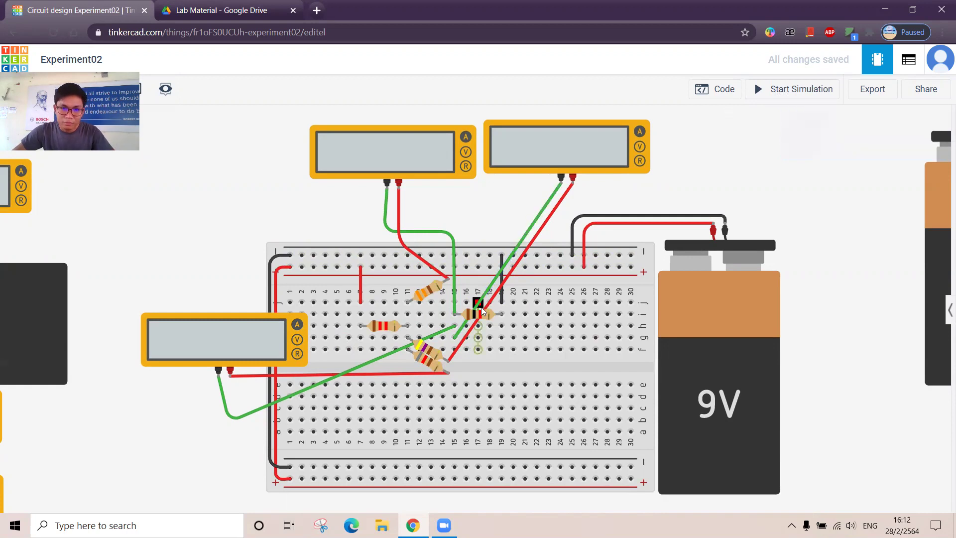
click(477, 313)
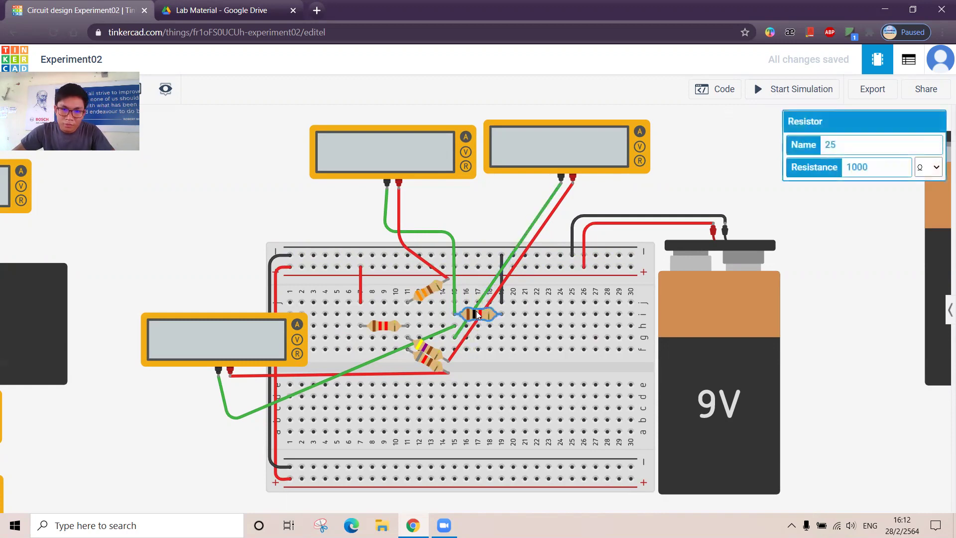
key(r)
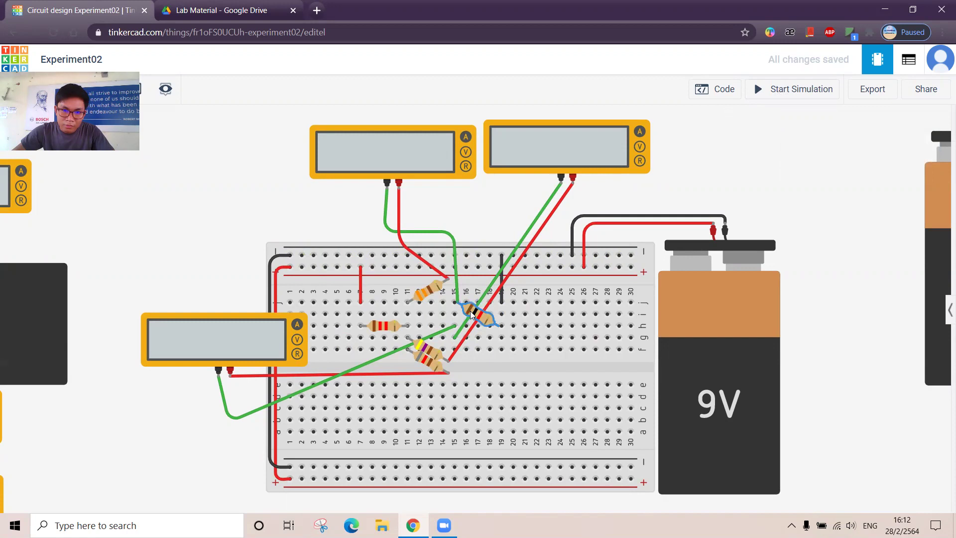
drag(470, 311, 471, 311)
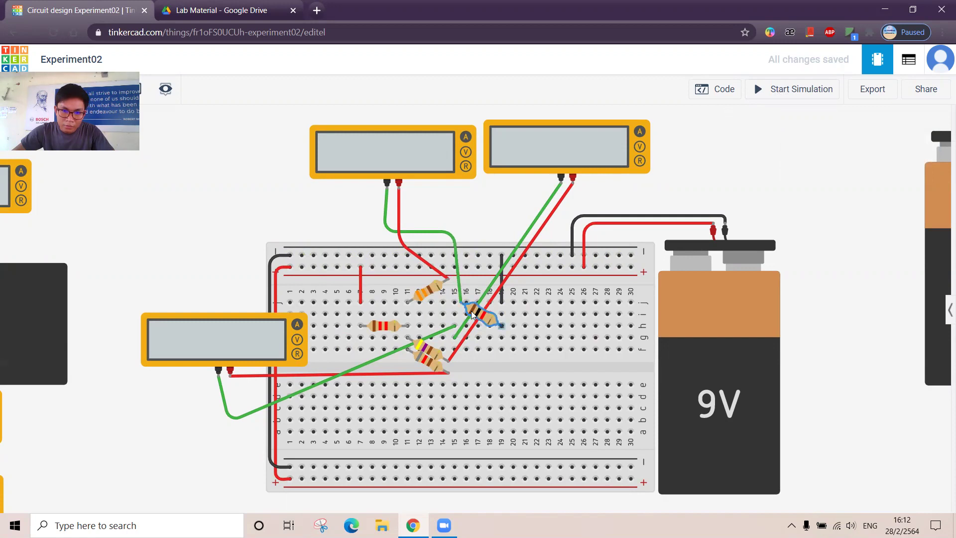
click(471, 311)
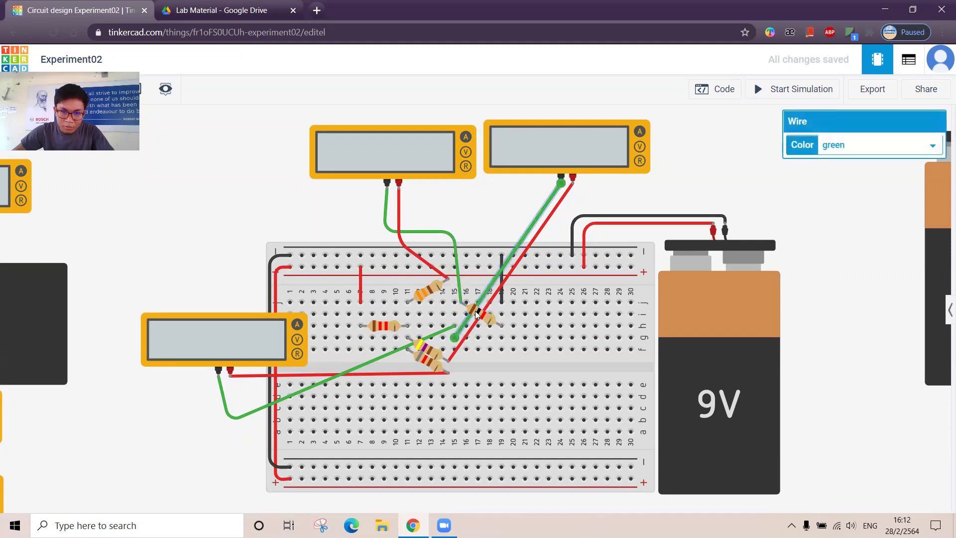
click(476, 314)
mouse_move(477, 313)
mouse_down()
mouse_move(477, 296)
mouse_move(472, 312)
mouse_up()
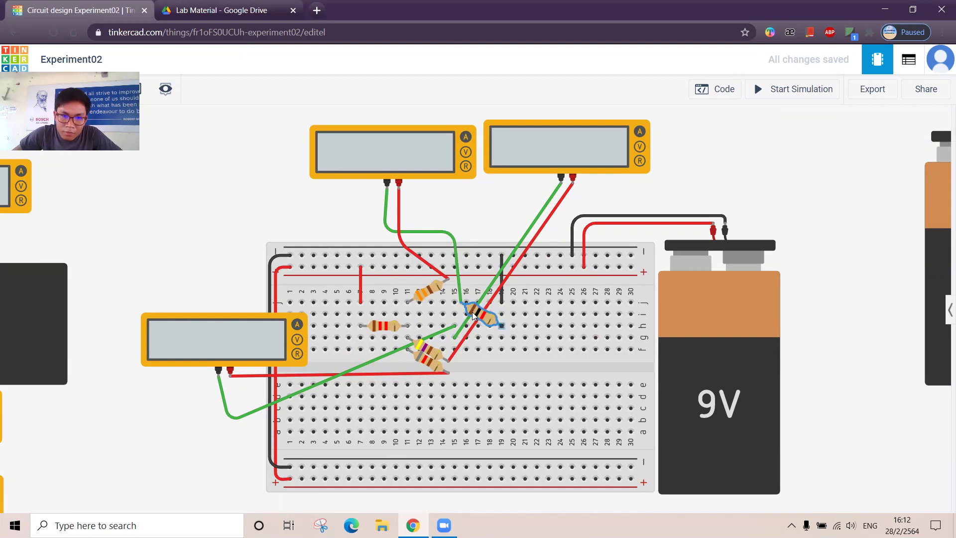
click(472, 311)
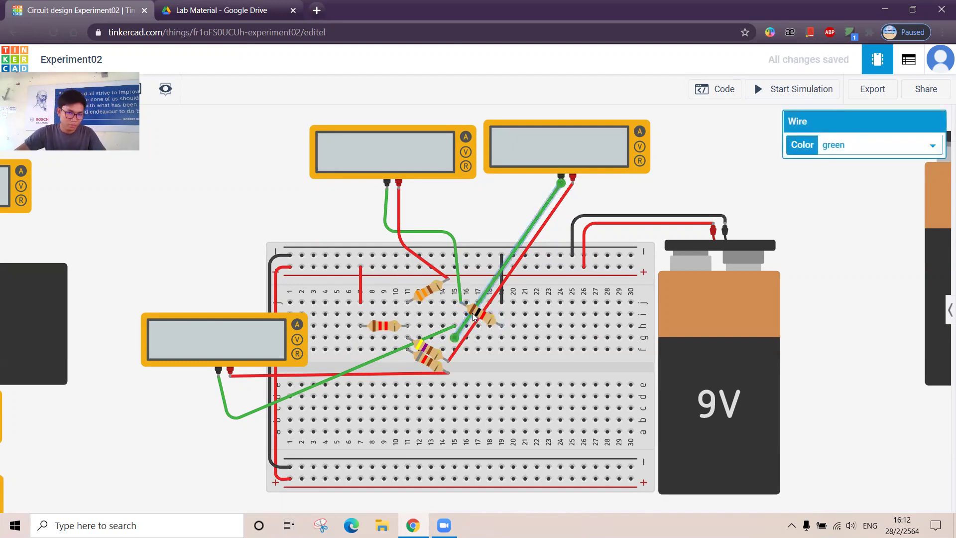
Run the simulation briefly to check the three ammeters with the angled 1000 Ω resistor, and stop it.
click(774, 90)
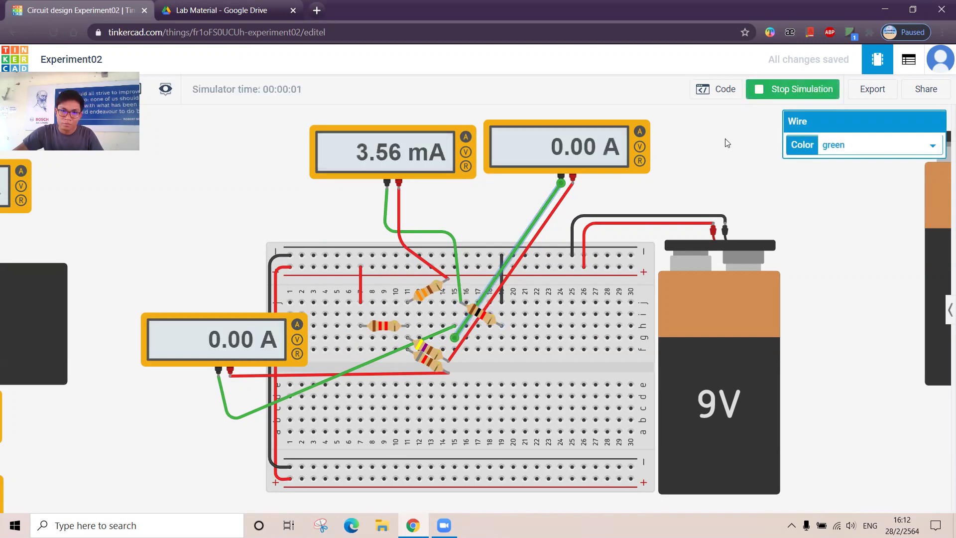
click(769, 88)
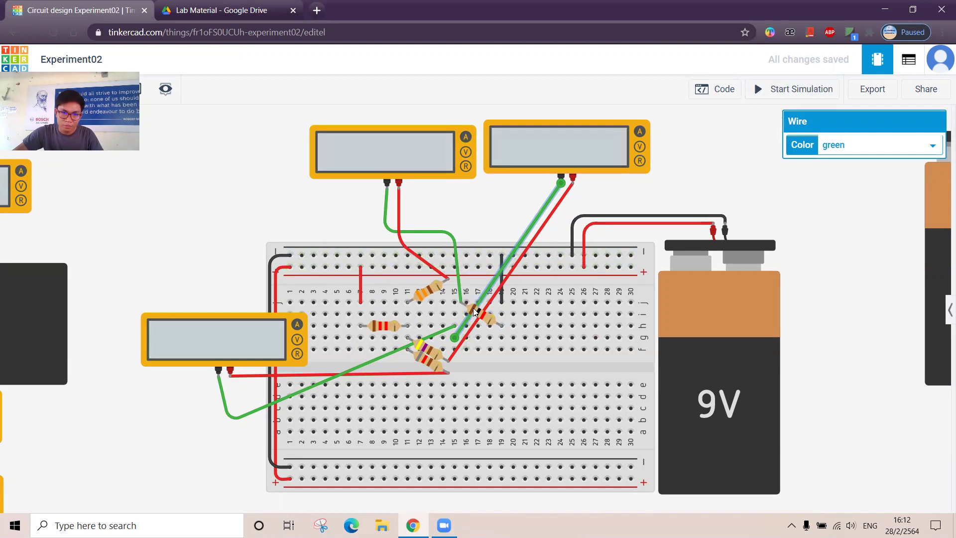
click(492, 221)
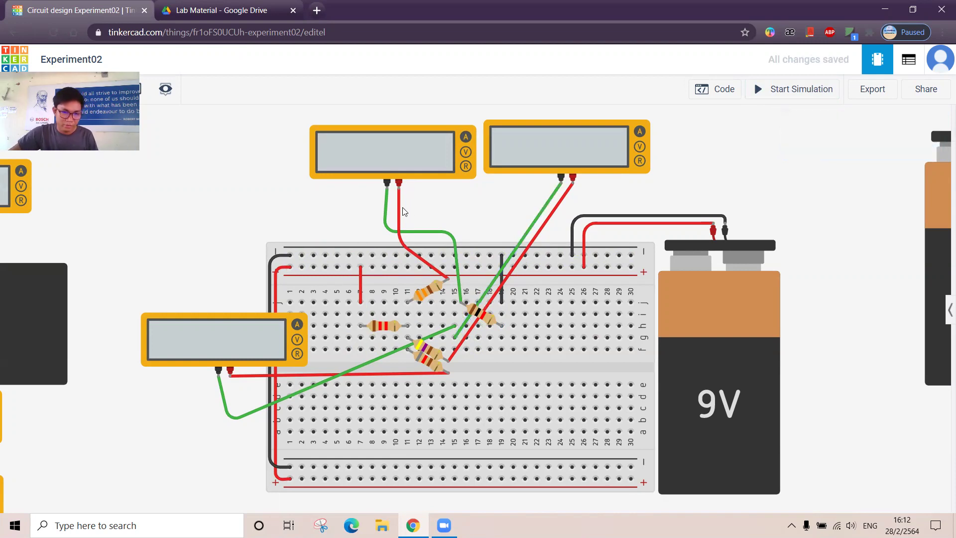
Replace the middle multimeter's negative lead with a straight green wire to j15, and move the 1000 Ω resistor up one row to i19.
click(461, 300)
key(Delete)
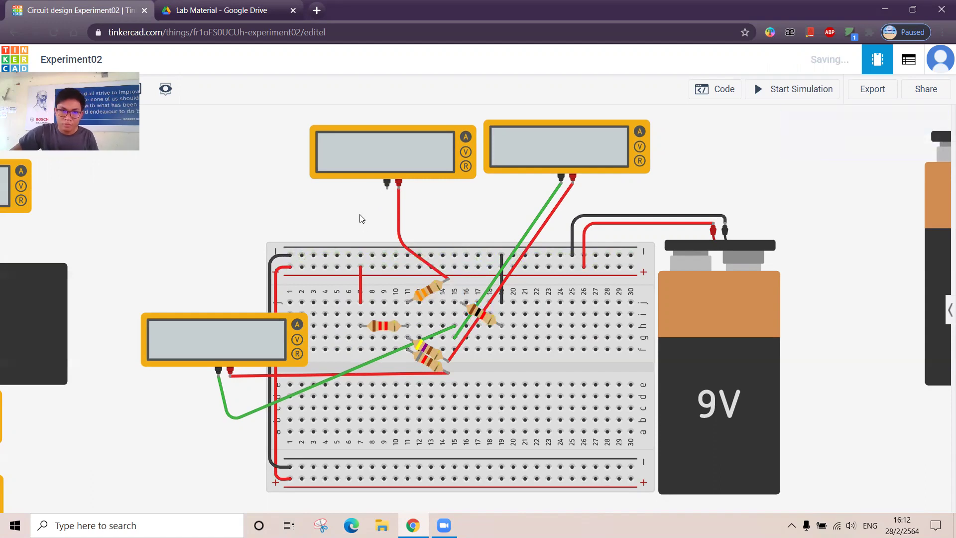
click(387, 183)
click(441, 286)
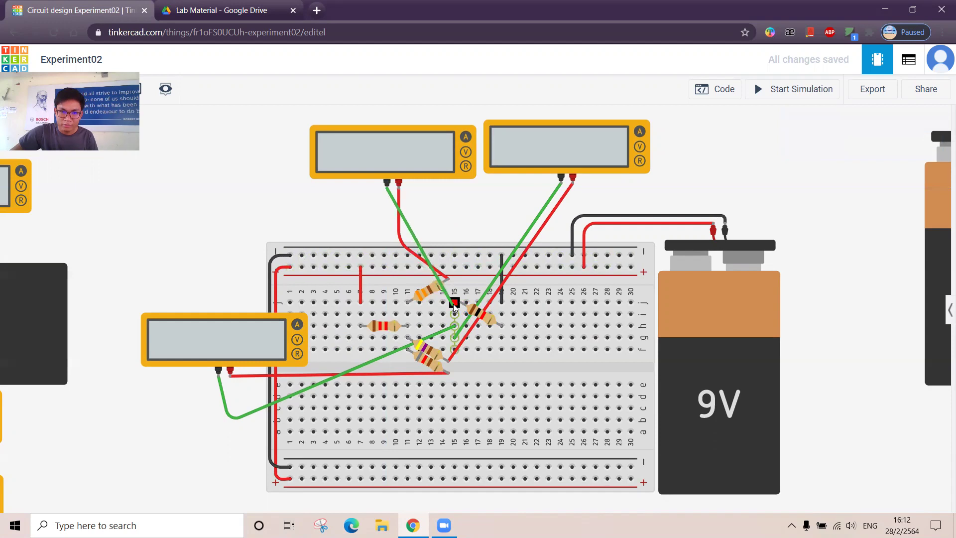
click(453, 303)
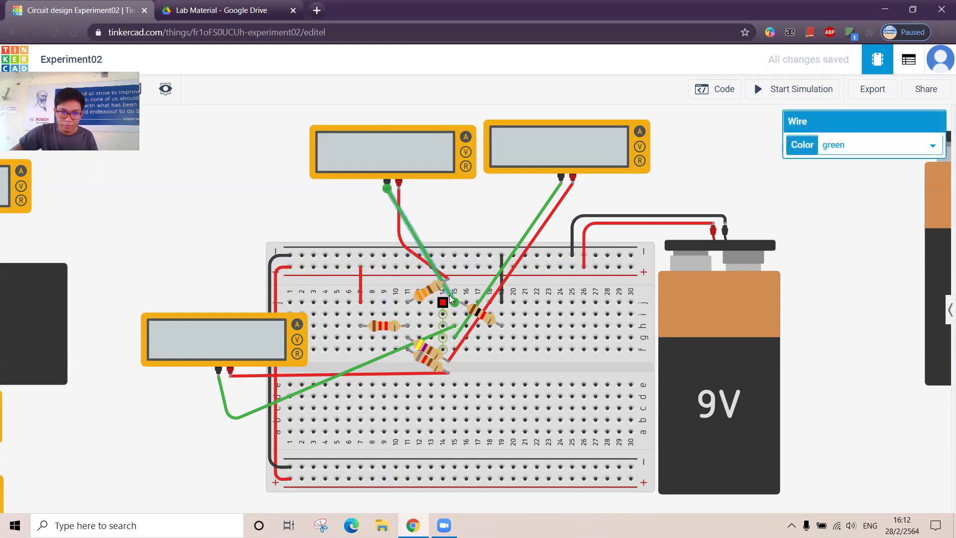
click(487, 230)
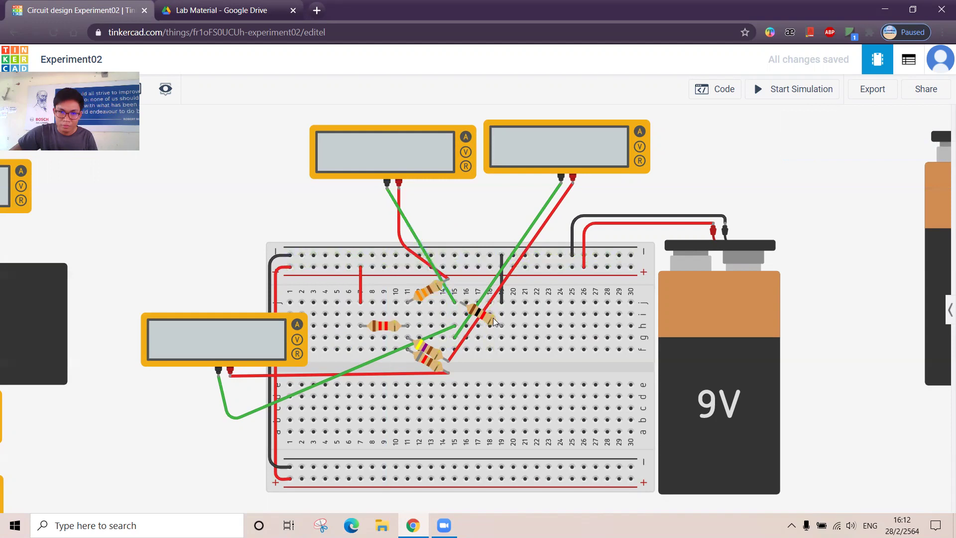
drag(484, 314, 485, 308)
click(506, 211)
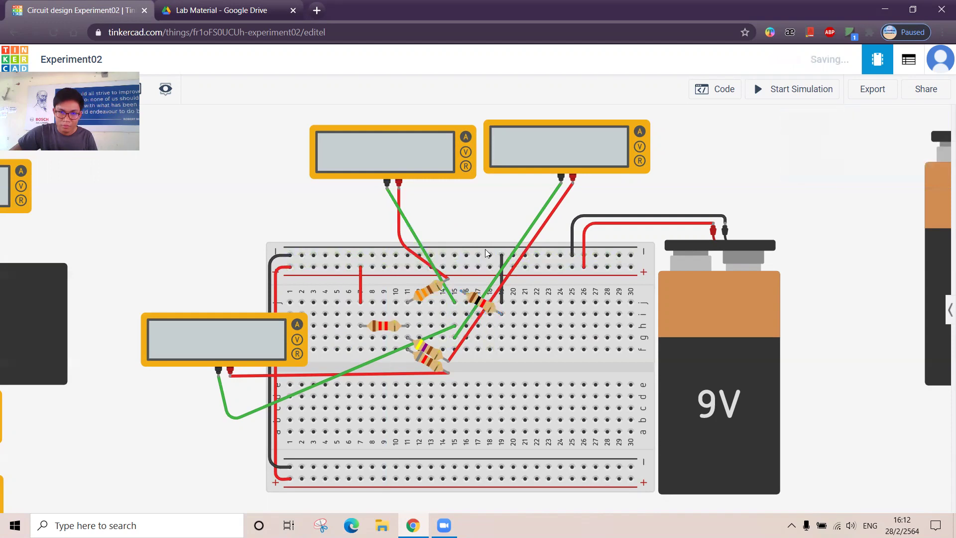
Try bridging hole i15 to the free end of the 1000 Ω resistor with a short green wire, and delete that wire.
click(454, 315)
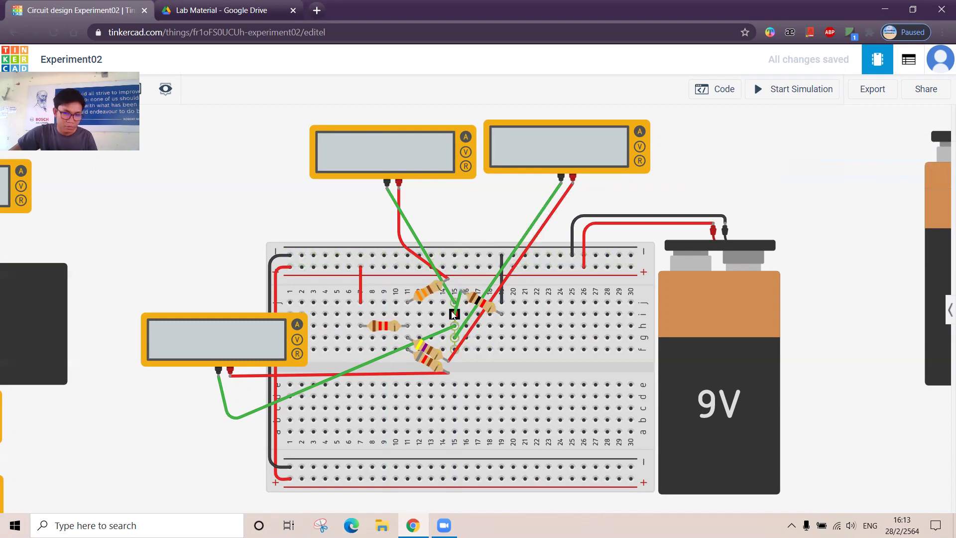
click(463, 317)
click(459, 295)
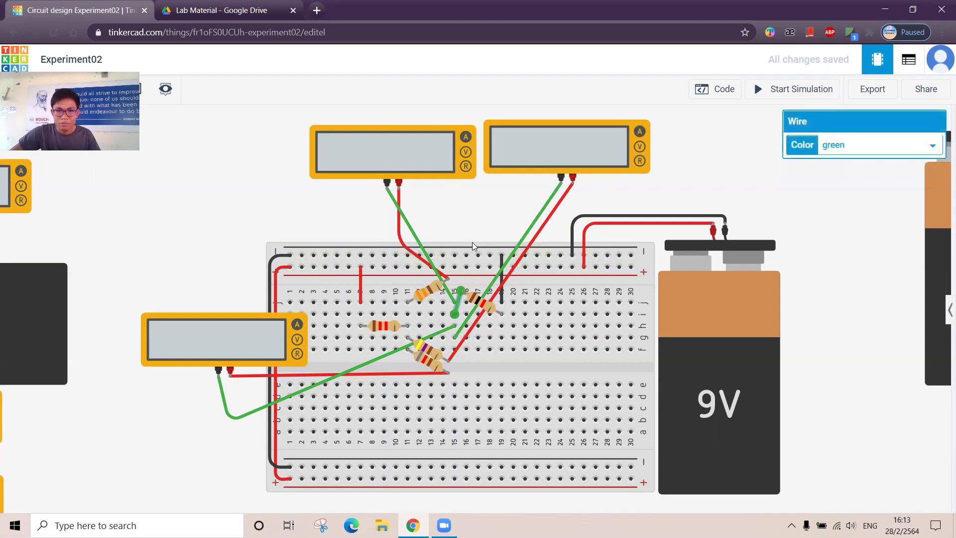
key(Delete)
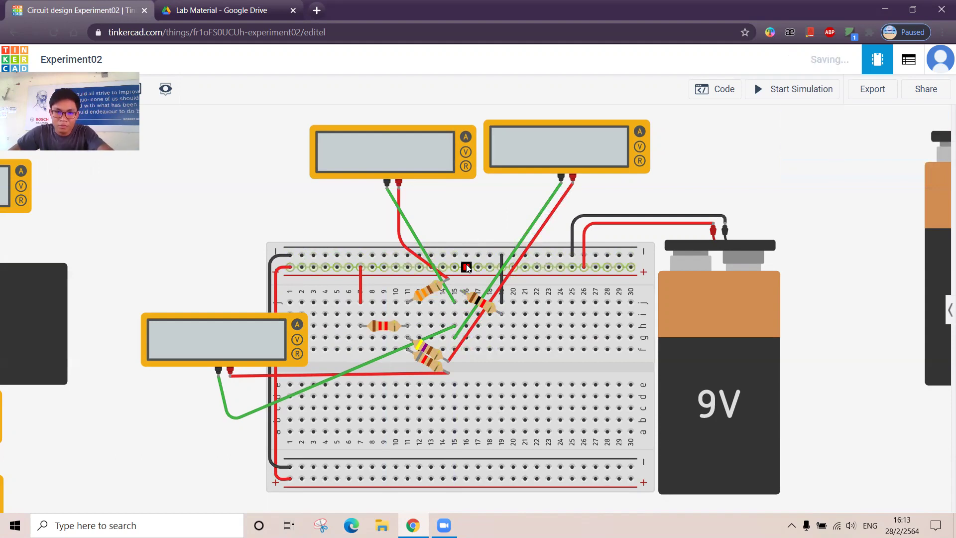
Add a fourth multimeter just above the breadboard's upper-left corner and set its mode to Amperage.
click(944, 314)
drag(837, 455, 247, 239)
click(231, 266)
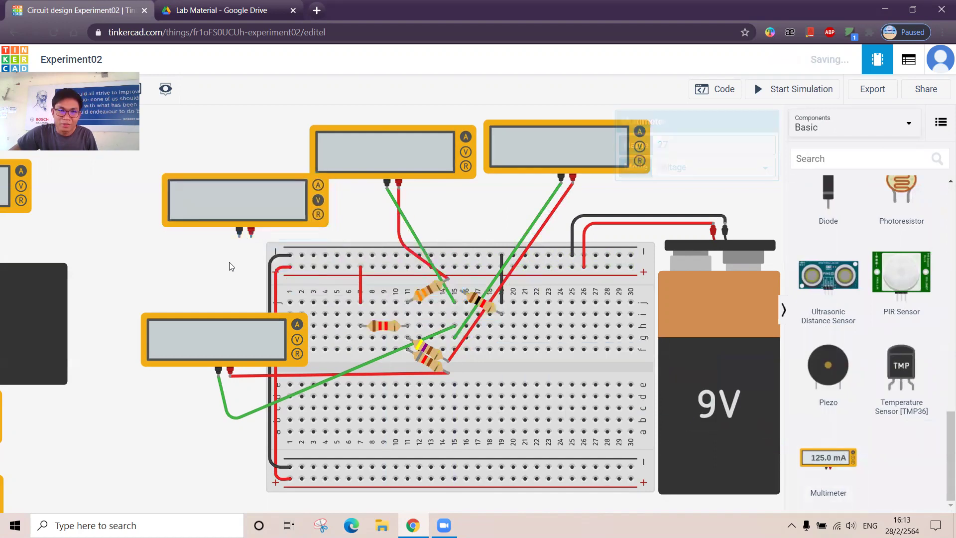
click(254, 212)
click(672, 169)
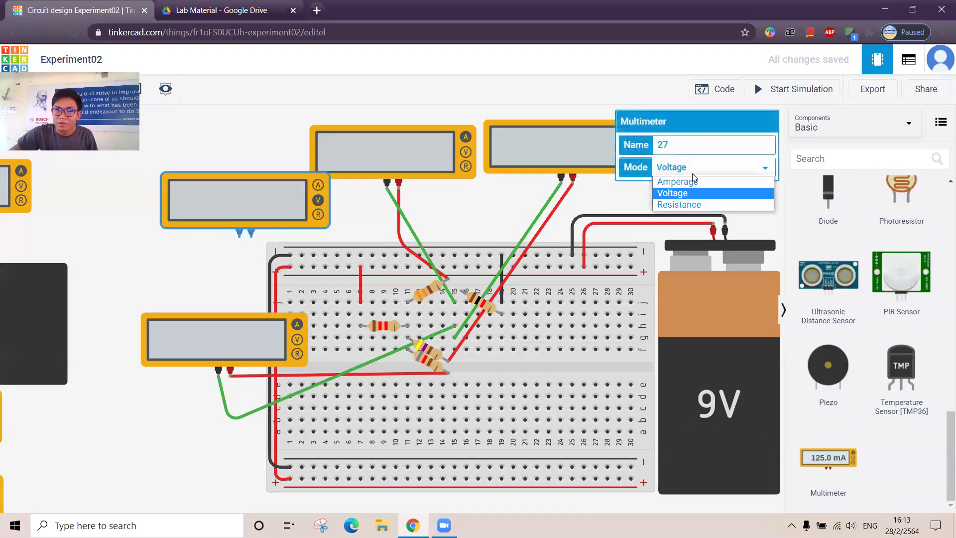
click(676, 181)
click(224, 251)
Wire the new multimeter's positive terminal to j15 and its negative terminal, with one bend, to the free end of the 1000 Ω resistor.
click(251, 236)
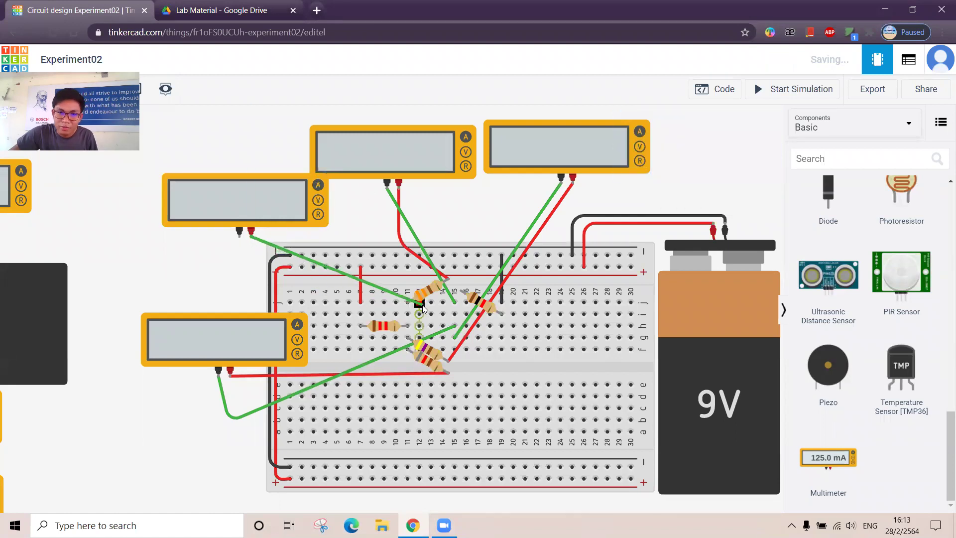
click(455, 302)
click(234, 257)
click(238, 240)
click(472, 227)
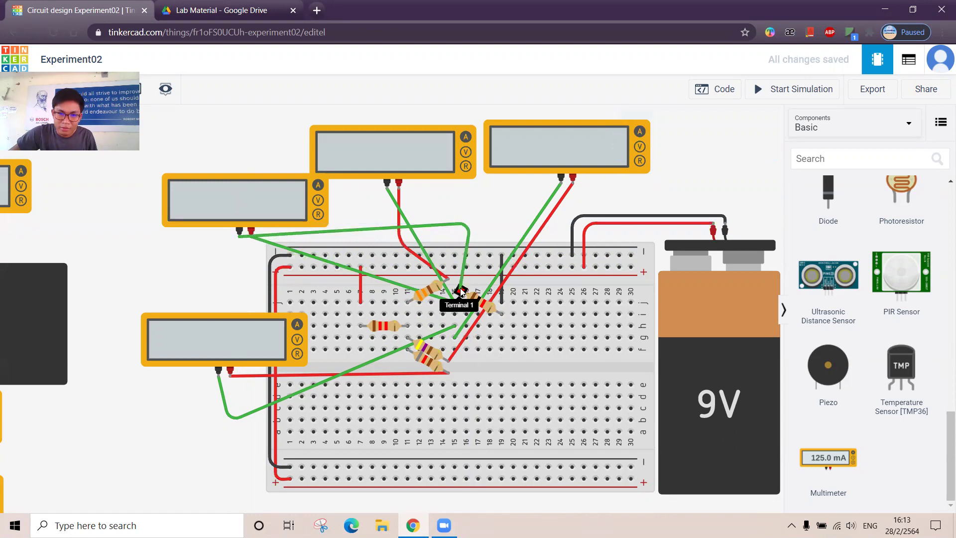
click(461, 291)
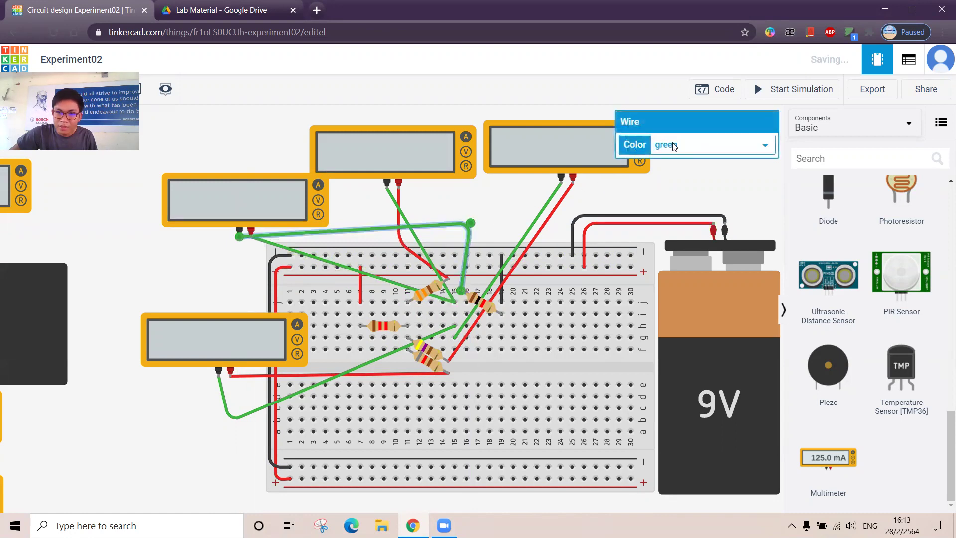
Color the new multimeter's negative wire black and its positive wire red.
click(673, 146)
click(670, 158)
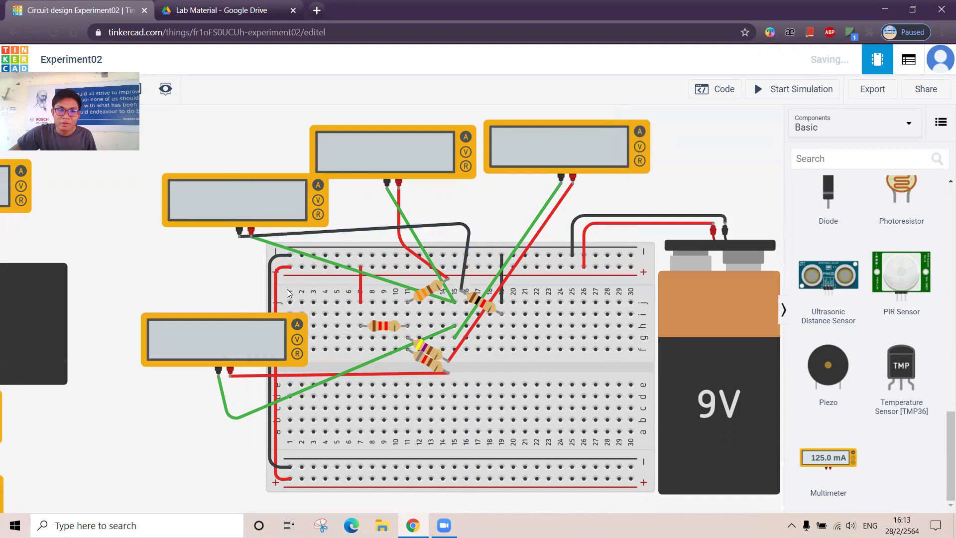
click(265, 242)
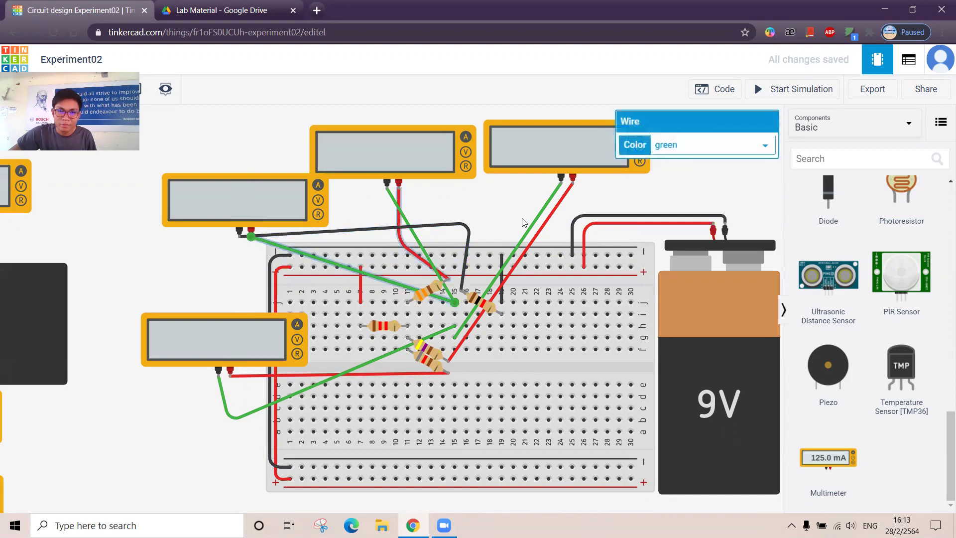
click(691, 149)
click(682, 172)
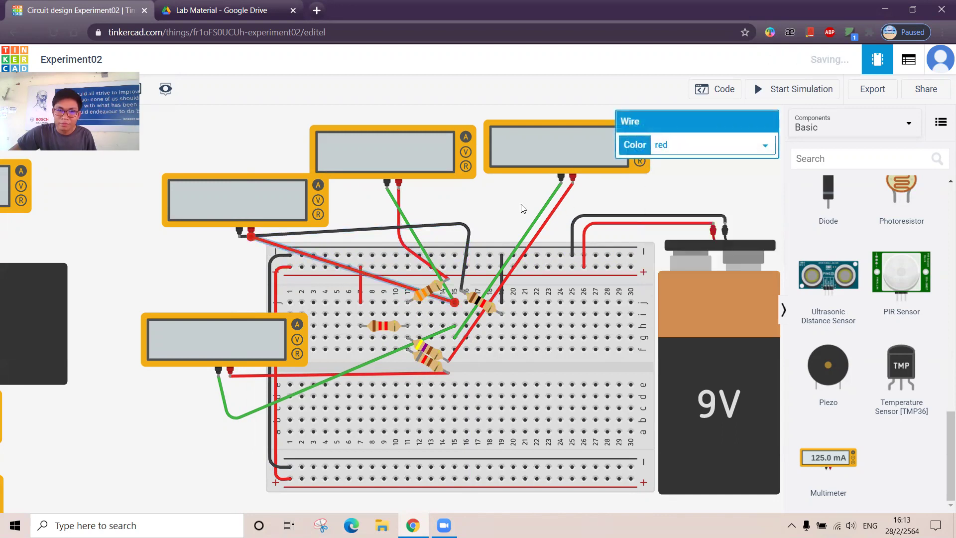
click(235, 281)
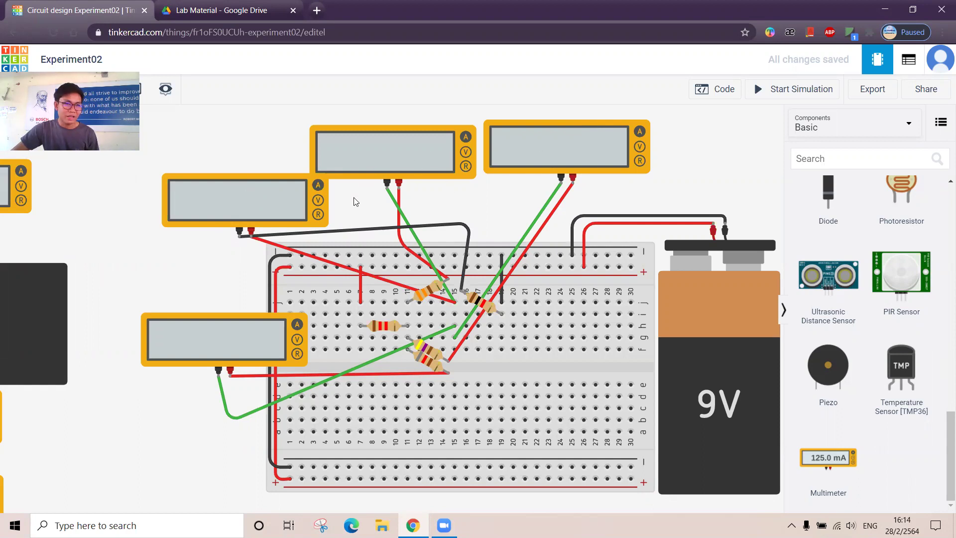
Simulate the circuit to read the four ammeters, and switch to the lab PDF in Google Drive to compare with Figure 2.4.
click(785, 96)
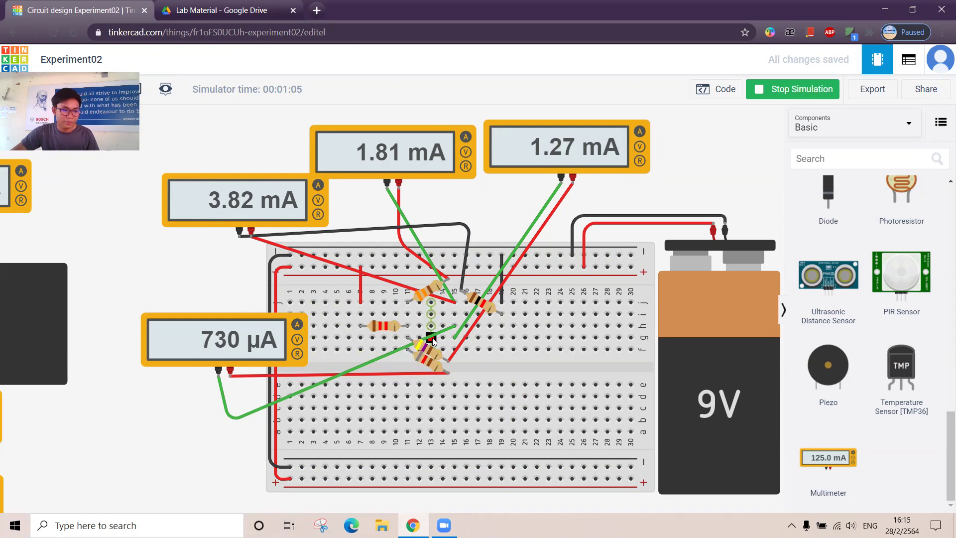
click(261, 11)
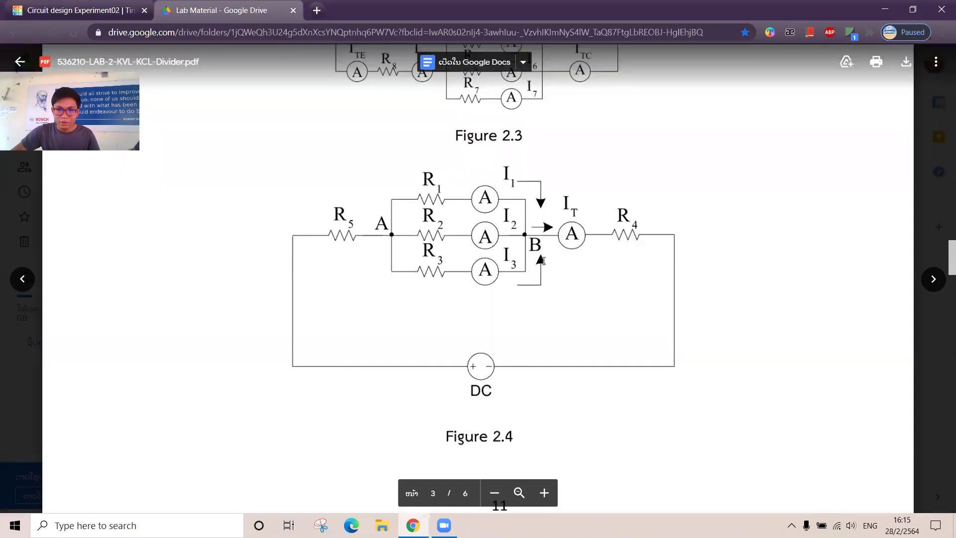